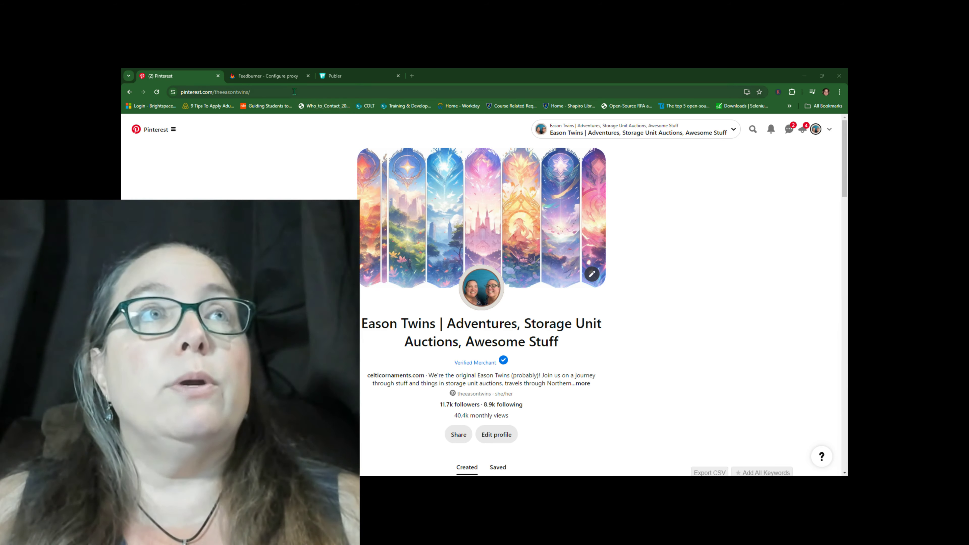
# Switch to Feedburner, review the Little Biz Resources YT proxy's original feed, and copy its custom feed URL.
pyautogui.click(277, 78)
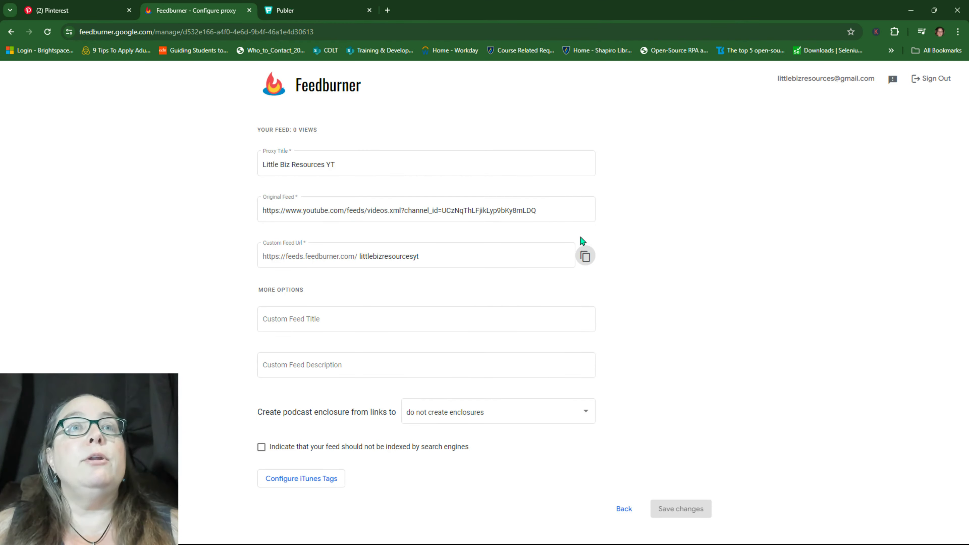
pyautogui.click(448, 265)
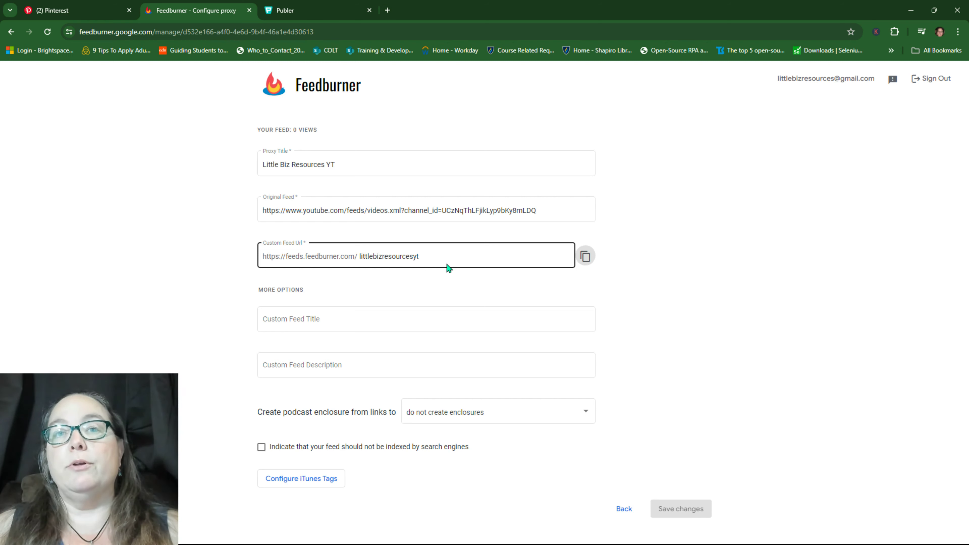
pyautogui.click(368, 210)
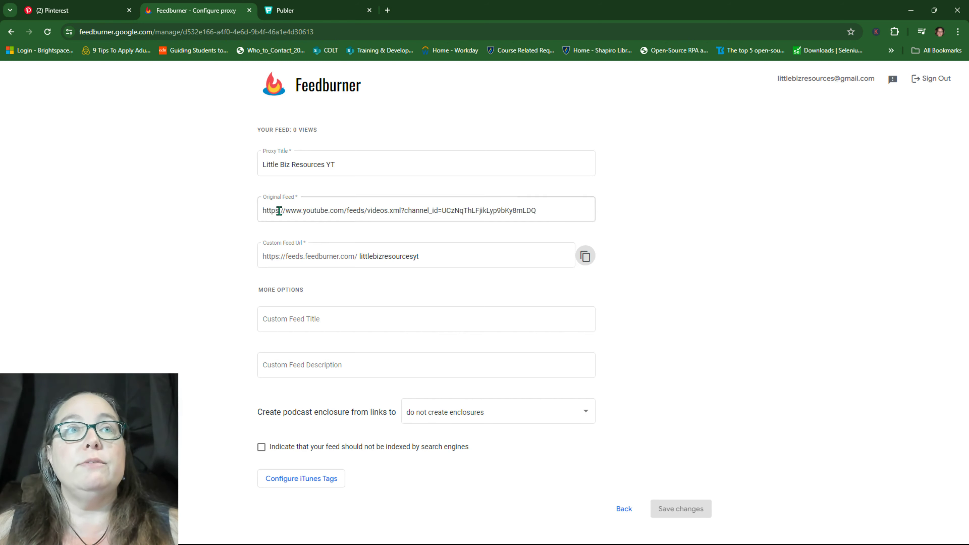
pyautogui.moveTo(443, 210); pyautogui.dragTo(543, 212)
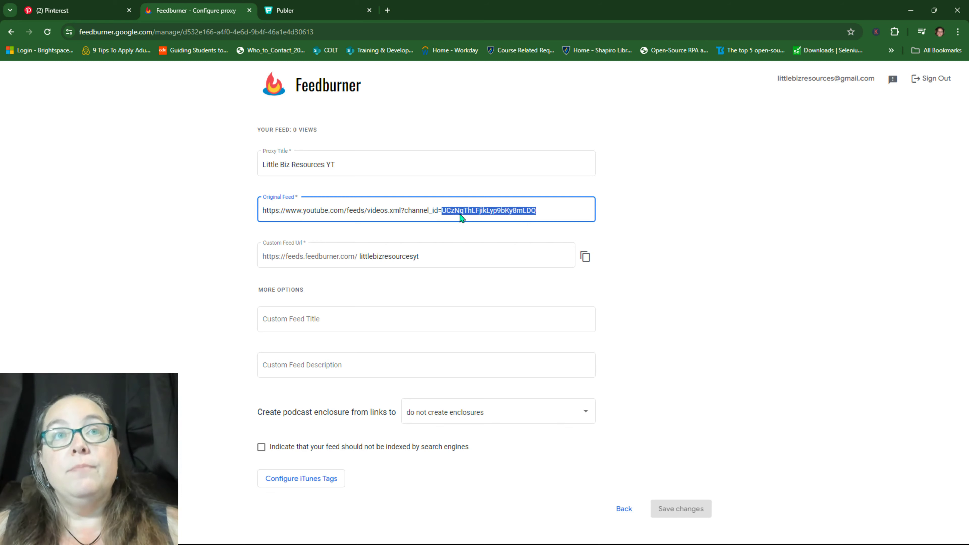
pyautogui.click(530, 211)
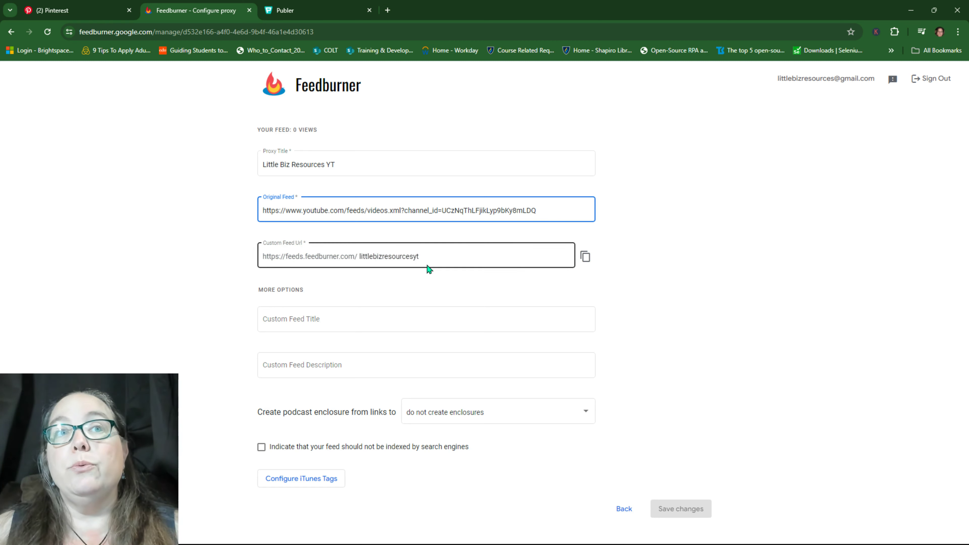
pyautogui.click(585, 256)
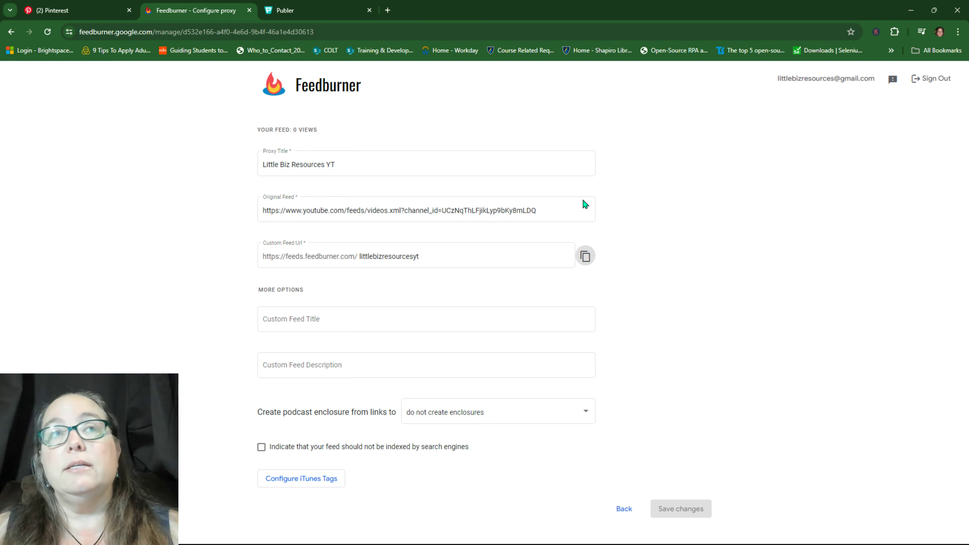
pyautogui.click(360, 218)
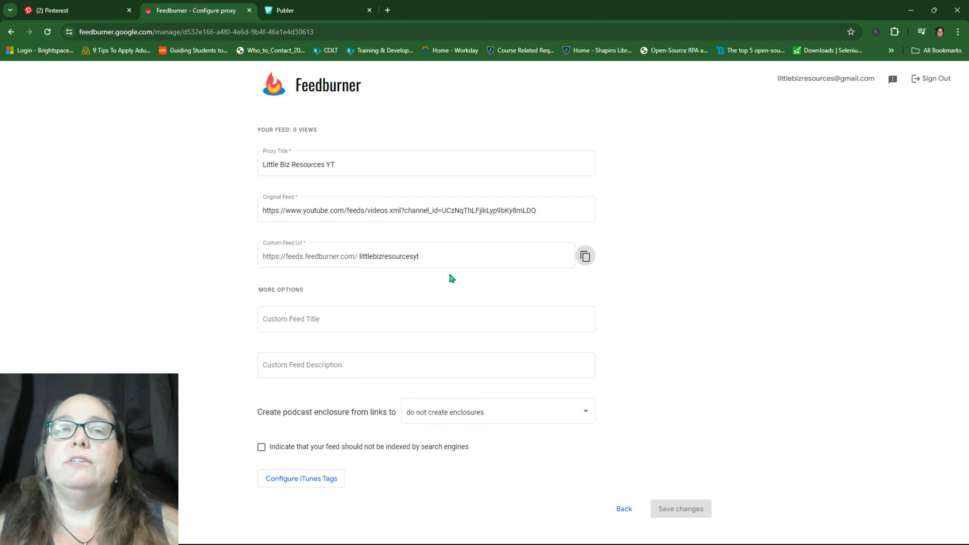
pyautogui.click(435, 258)
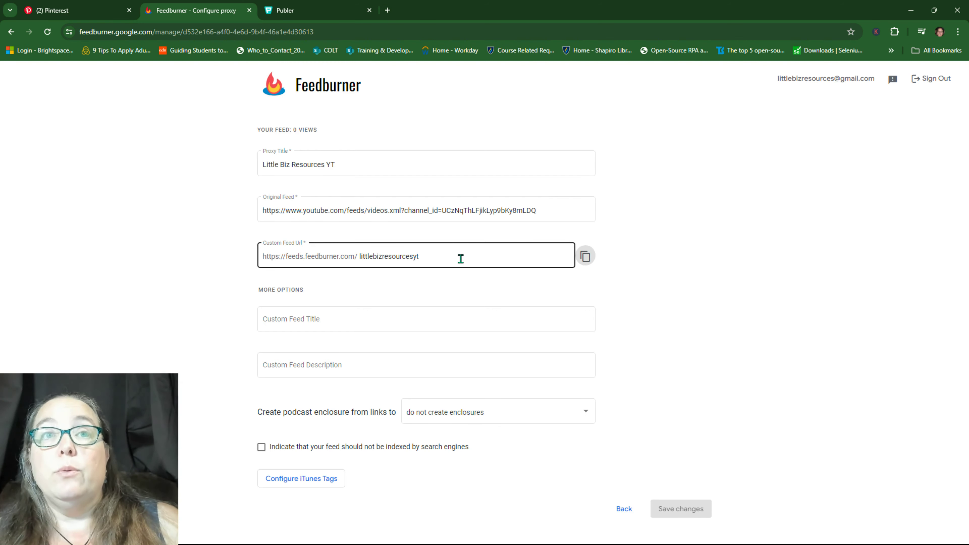
pyautogui.click(264, 217)
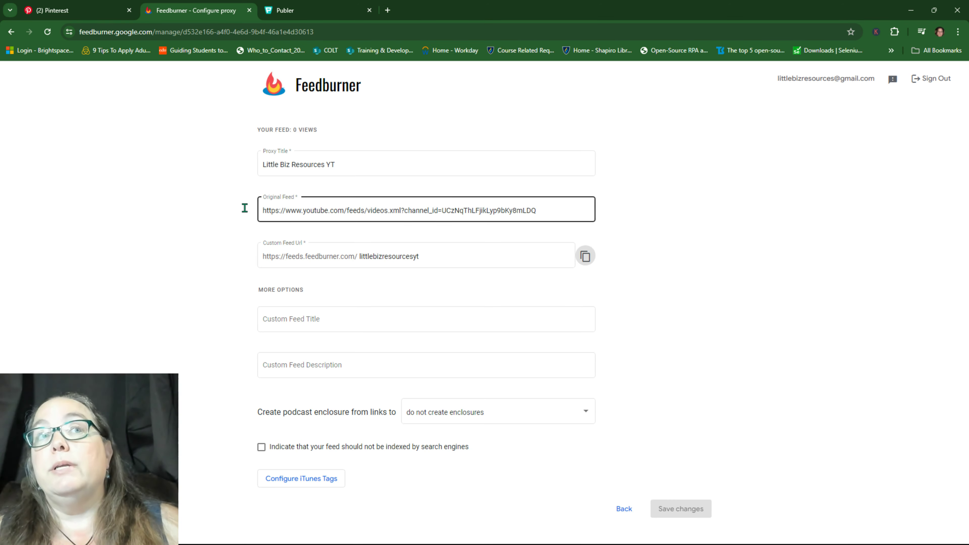
pyautogui.click(585, 256)
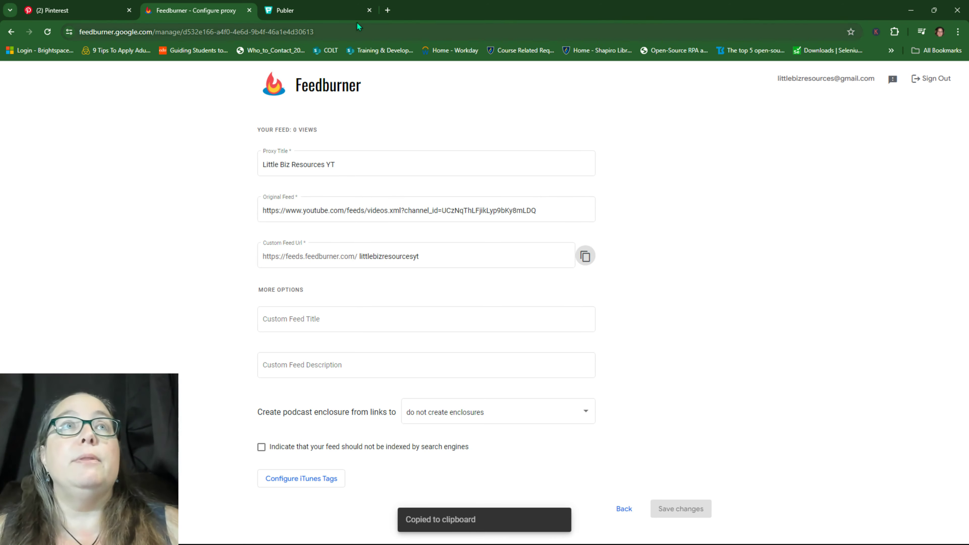
# Switch to Publer and open the posting schedule of the connected Pinterest account.
pyautogui.click(320, 10)
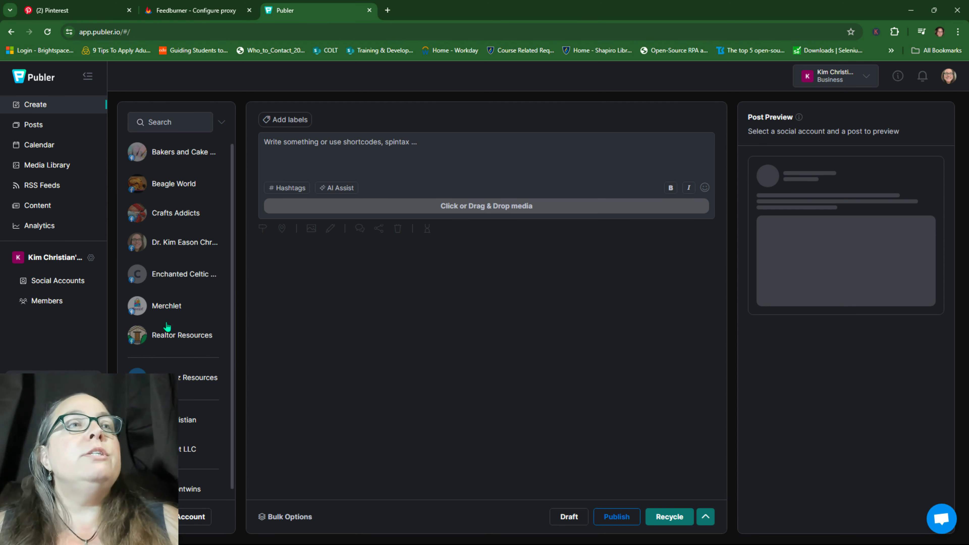
pyautogui.click(61, 281)
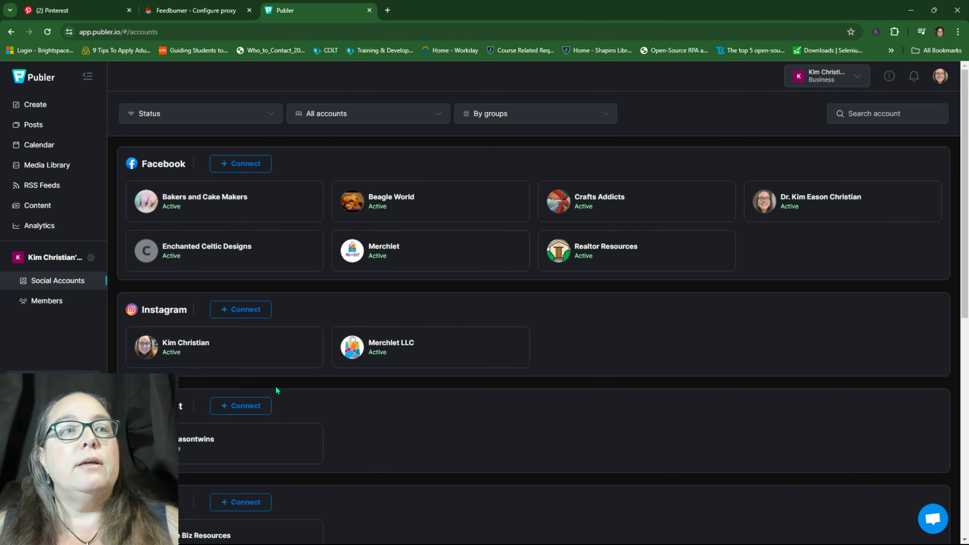
pyautogui.scroll(-5, 229, 320)
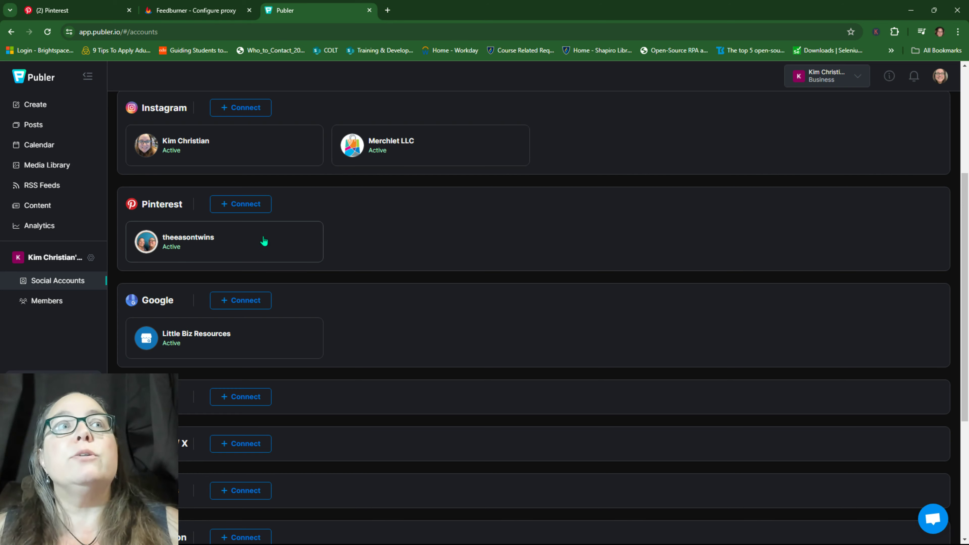
pyautogui.click(266, 248)
pyautogui.scroll(5, 266, 250)
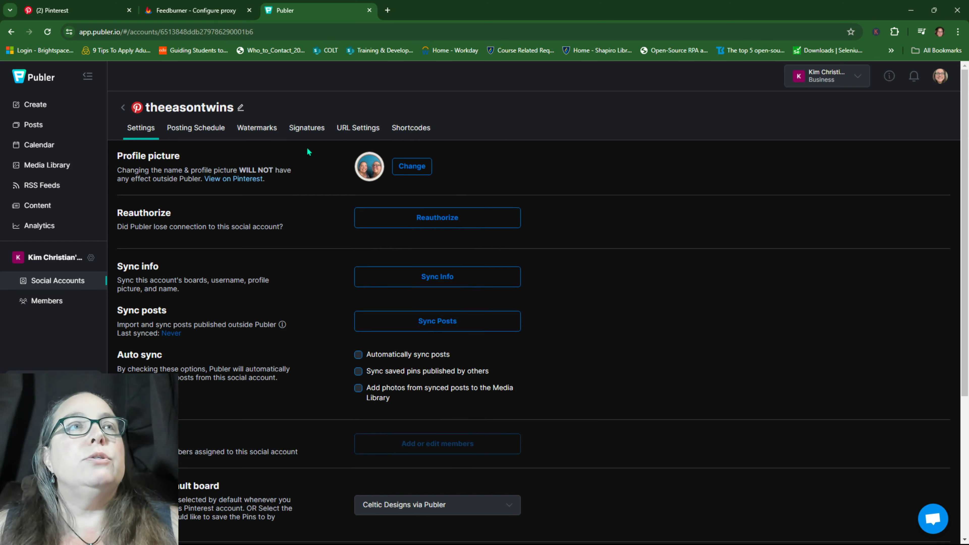
pyautogui.click(172, 129)
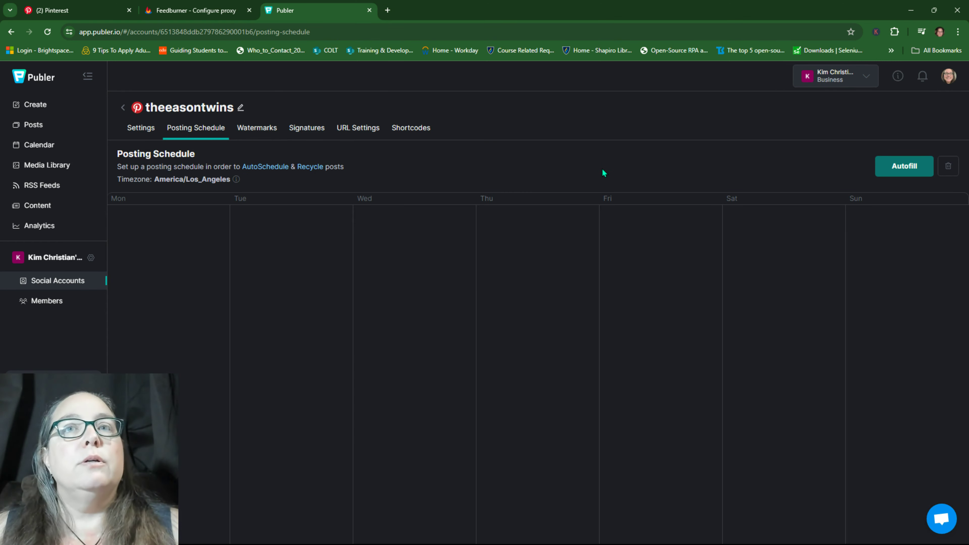
# Autofill the Pinterest posting schedule using Best Times To Post.
pyautogui.moveTo(711, 393)
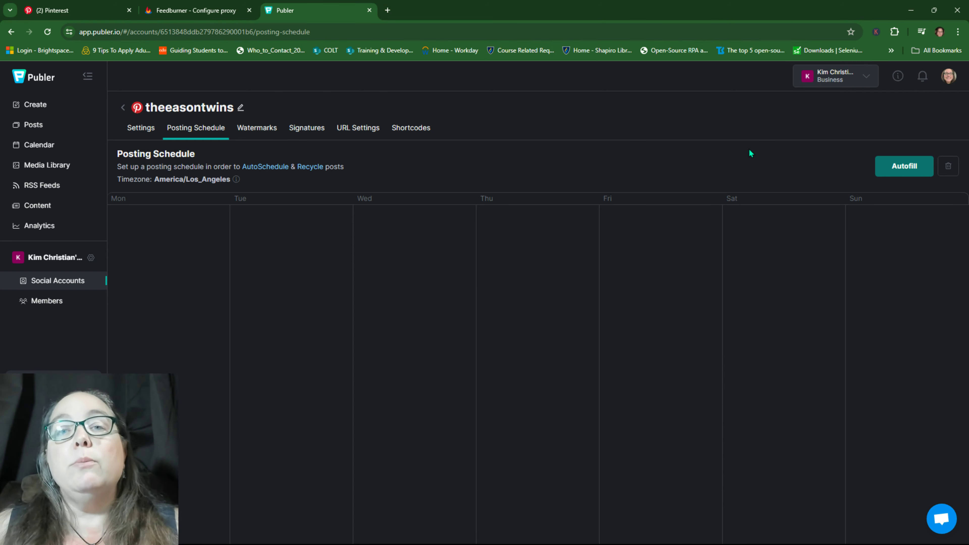
pyautogui.click(914, 166)
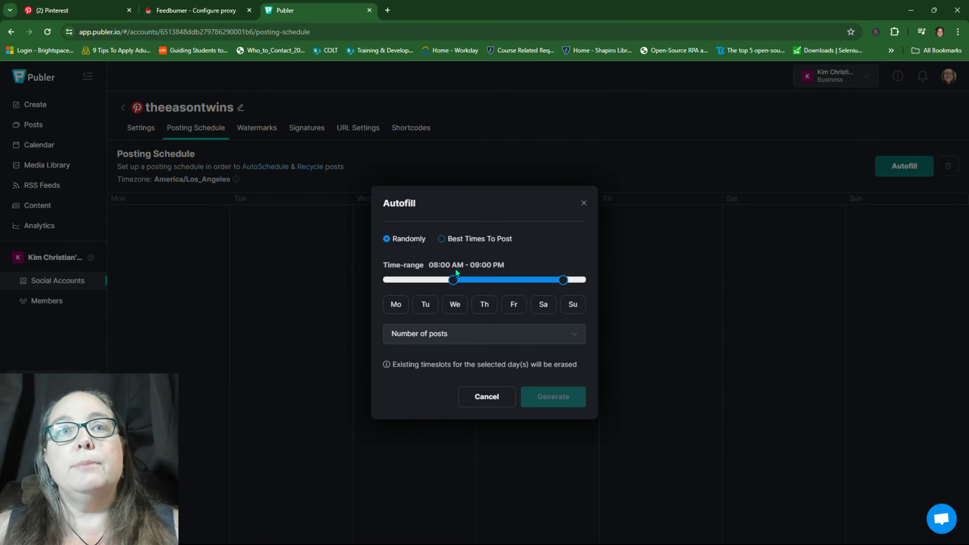
pyautogui.click(442, 239)
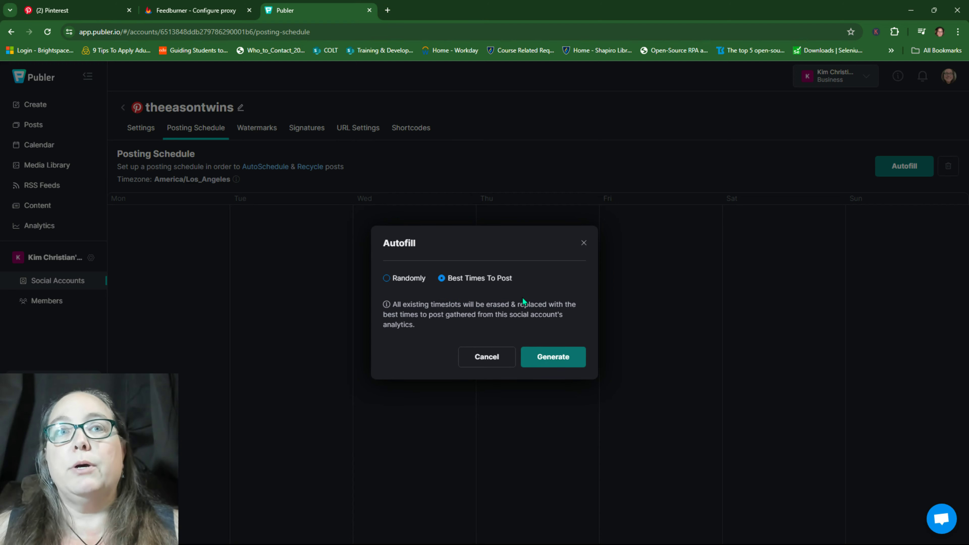
pyautogui.click(557, 358)
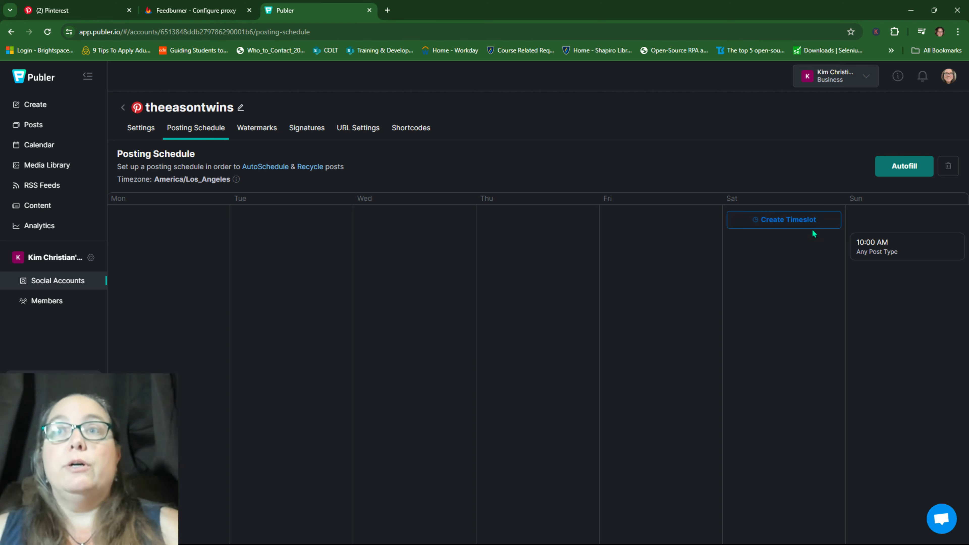
# Update the Sunday 10:00 AM timeslot with the label YouTube Videos.
pyautogui.click(896, 251)
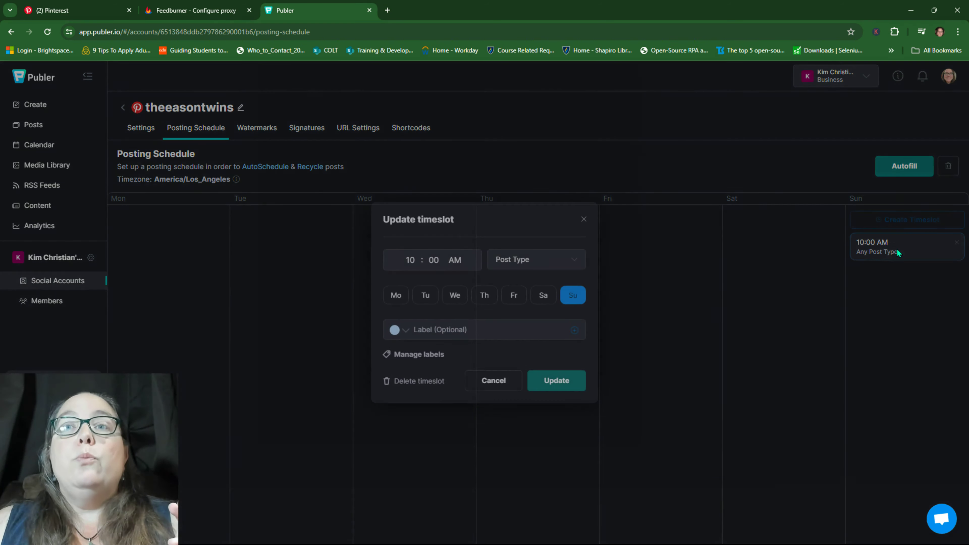
pyautogui.click(423, 329)
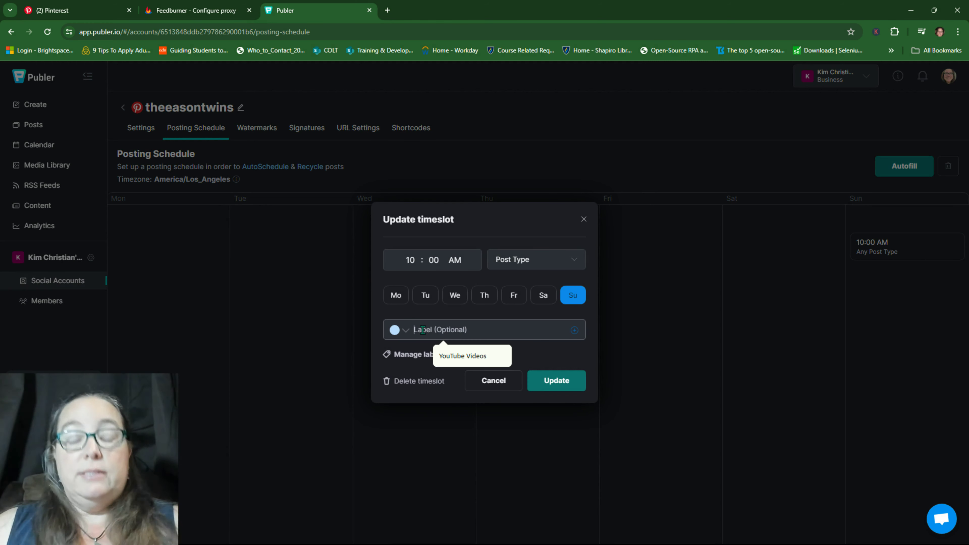
pyautogui.click(477, 355)
pyautogui.click(477, 356)
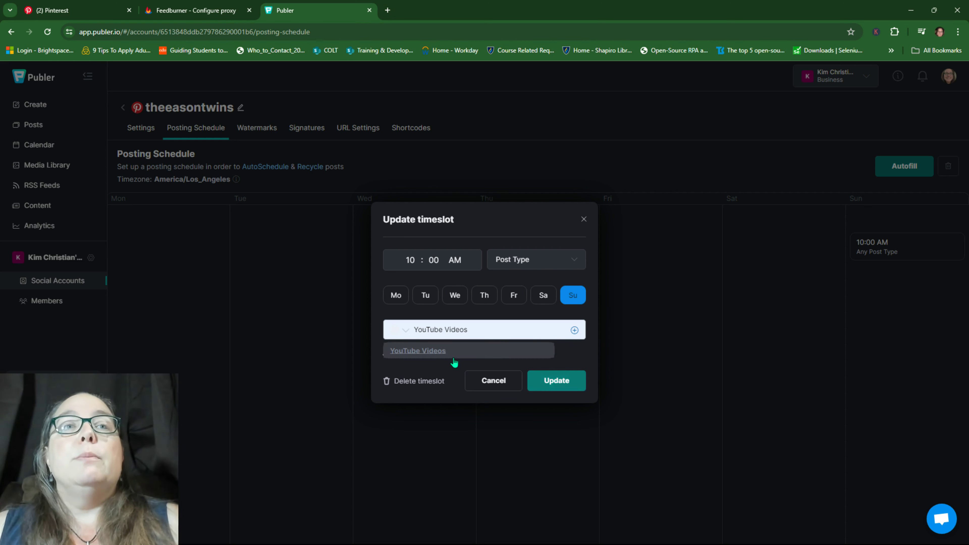
pyautogui.click(557, 381)
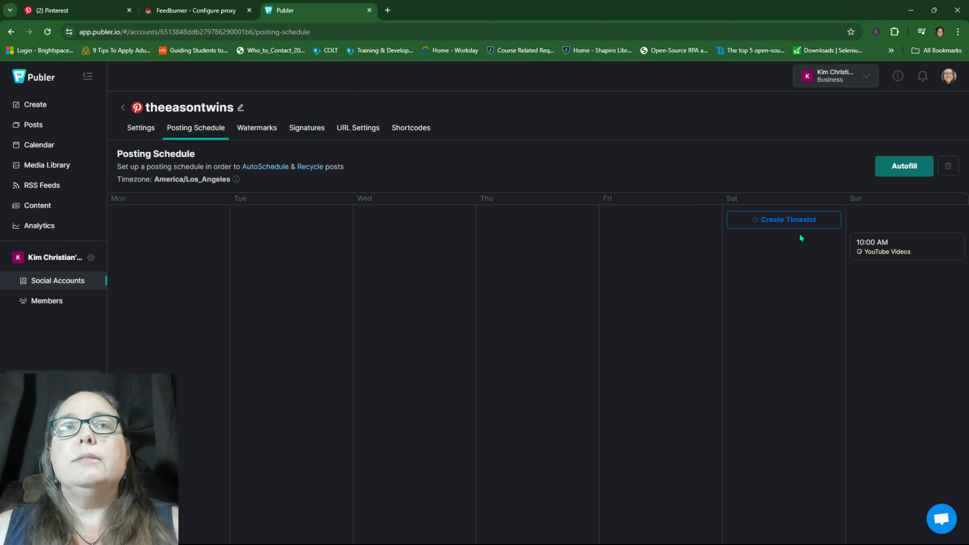
# Create a Tuesday timeslot at 10:04 AM with the label YouTube Videos.
pyautogui.click(292, 224)
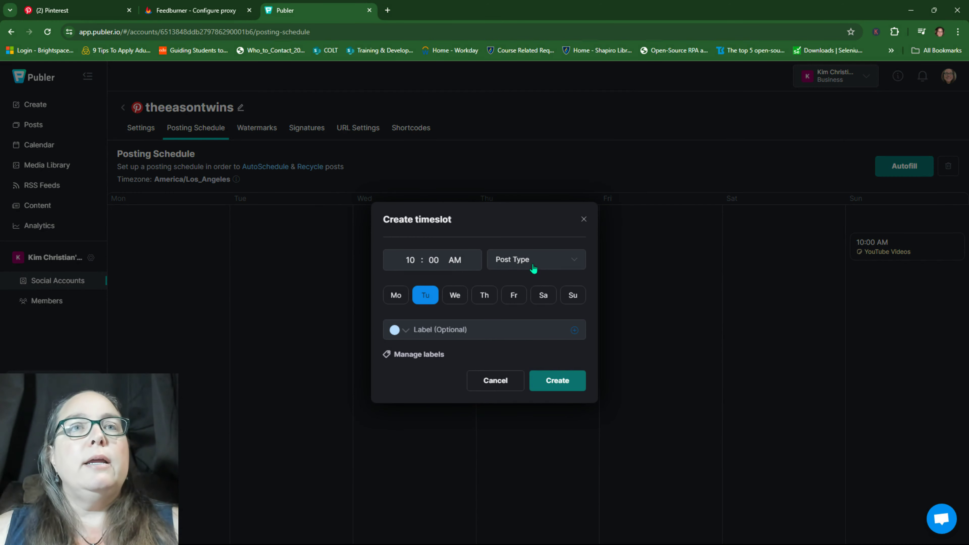
pyautogui.click(434, 260)
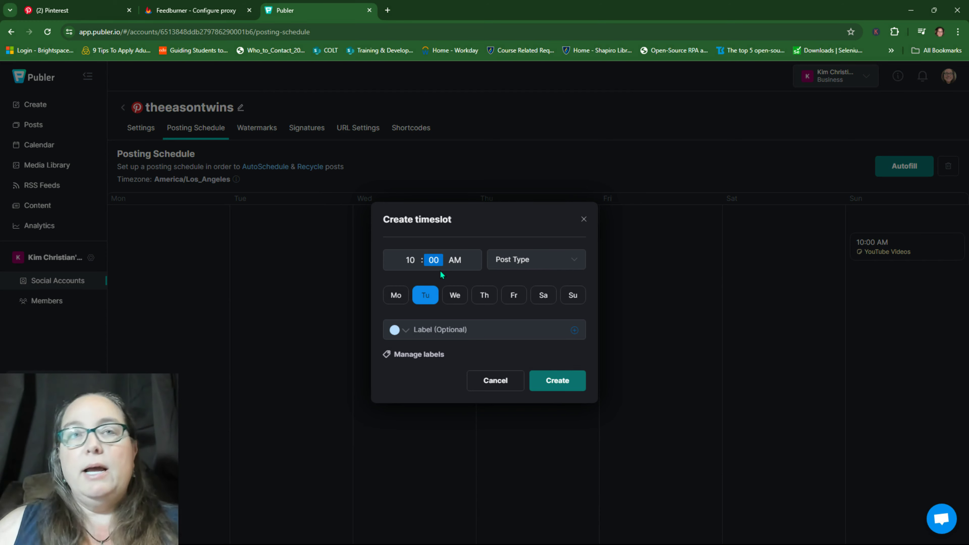
pyautogui.click(426, 330)
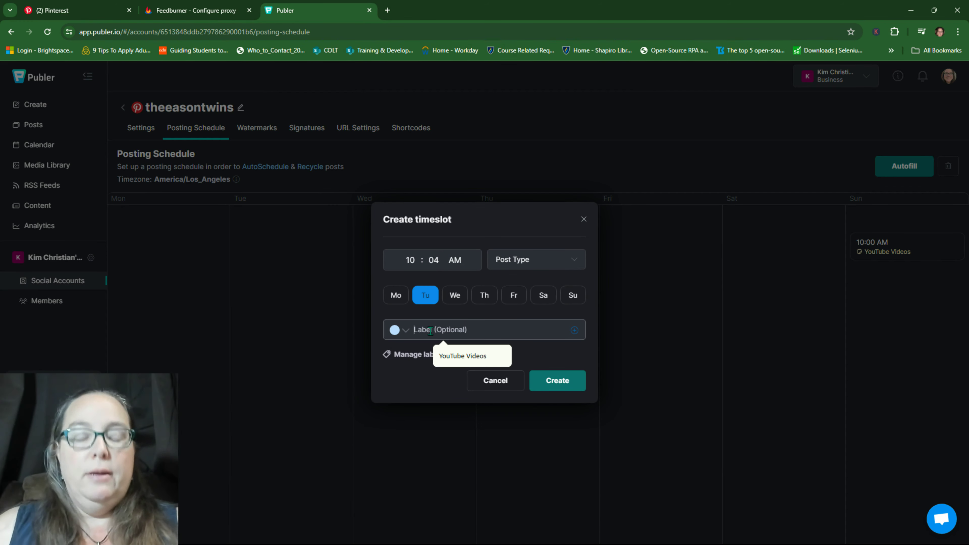
pyautogui.click(462, 356)
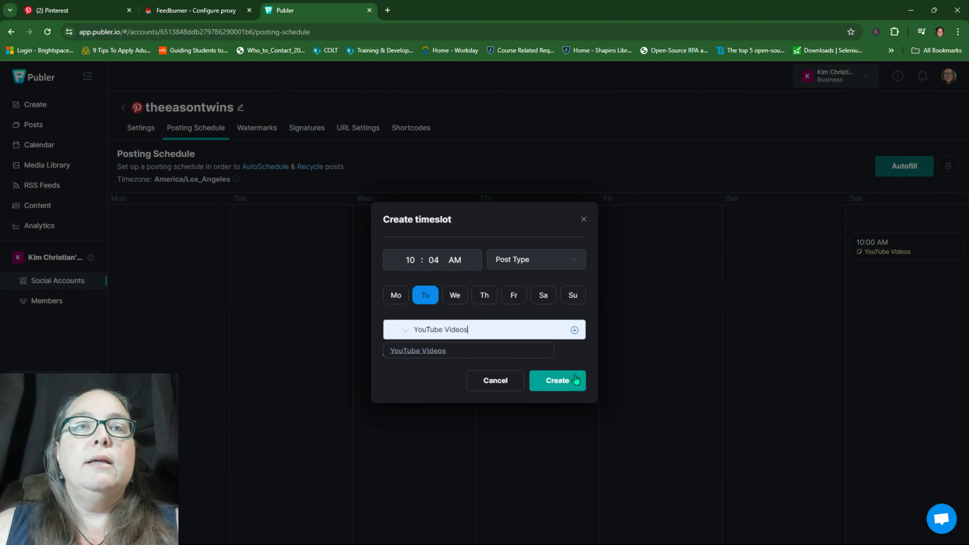
pyautogui.click(558, 380)
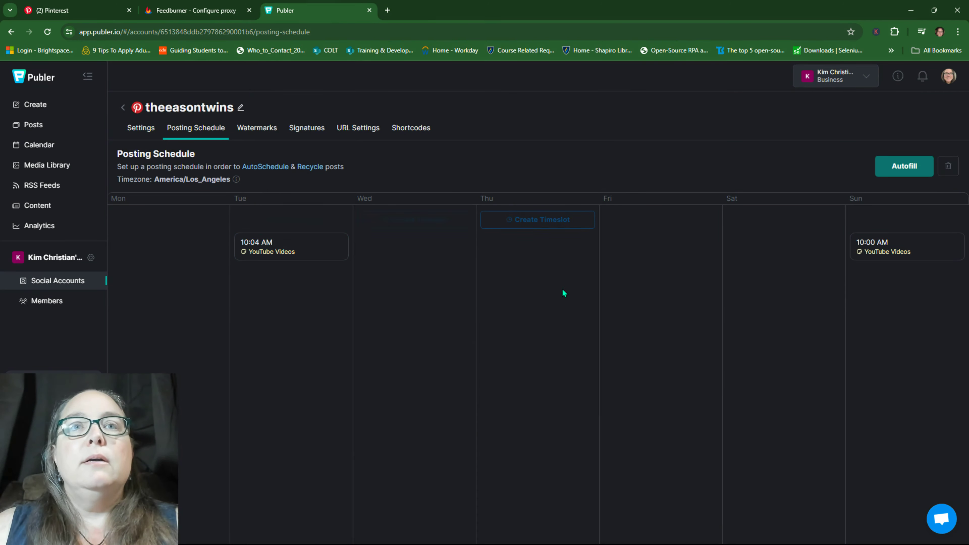
# Create a Thursday timeslot at 10:37 AM with the label YouTube Videos.
pyautogui.click(527, 221)
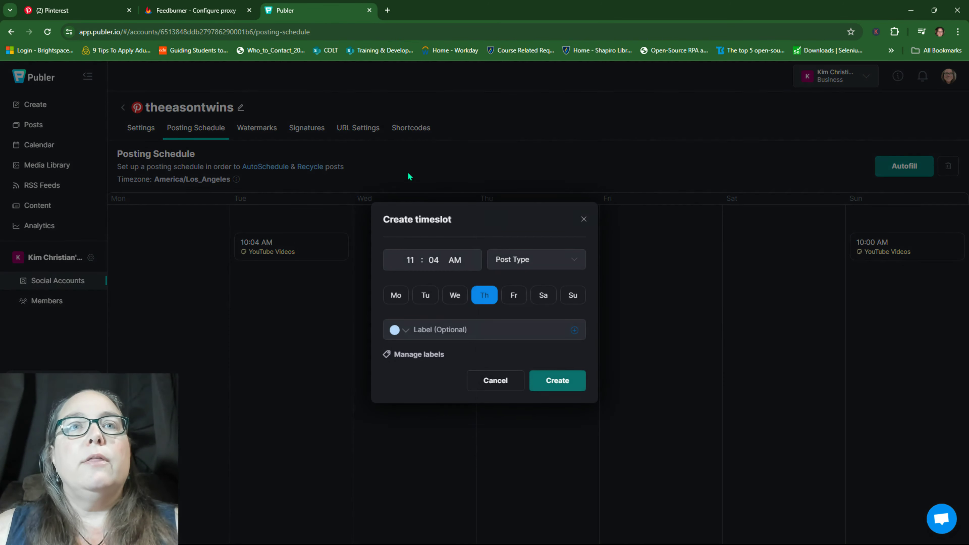
pyautogui.click(411, 261)
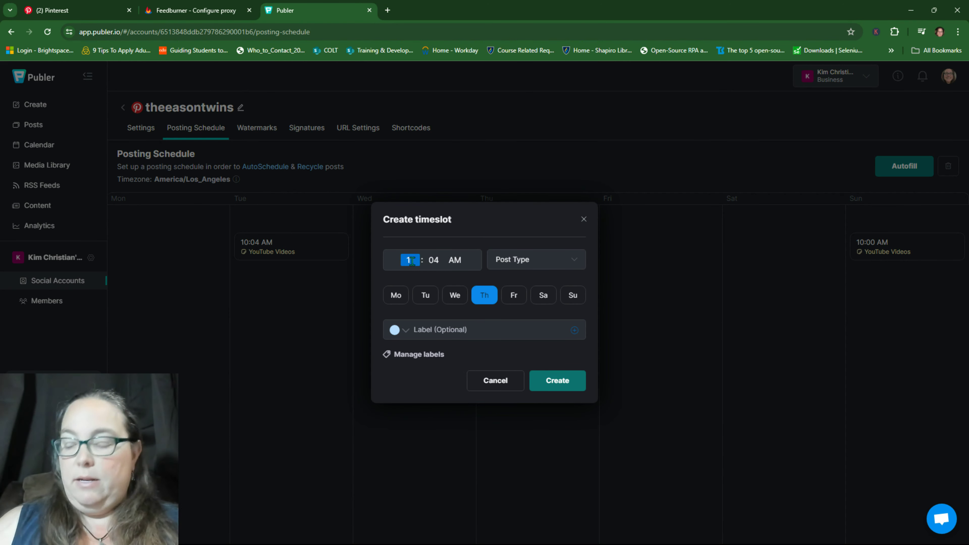
pyautogui.write('10 : 37')
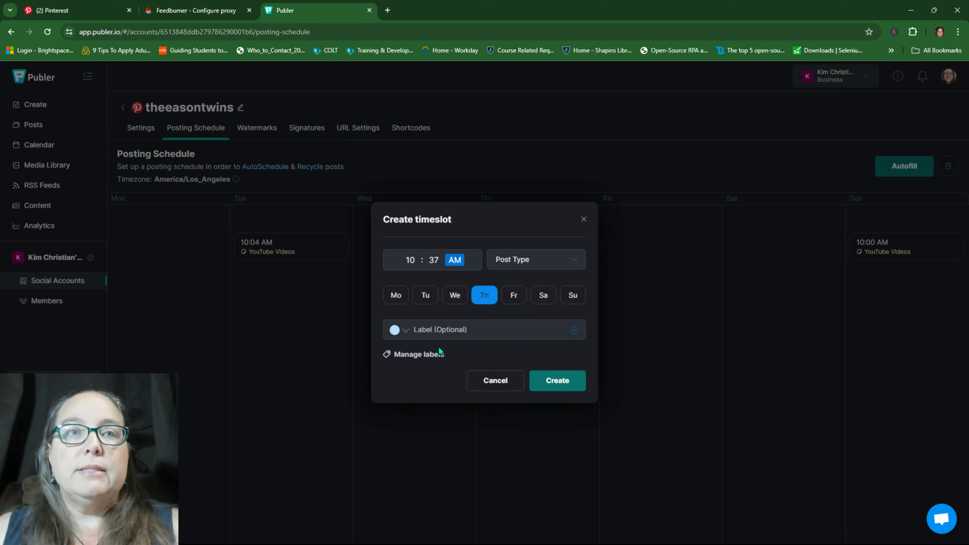
pyautogui.click(433, 333)
pyautogui.click(459, 356)
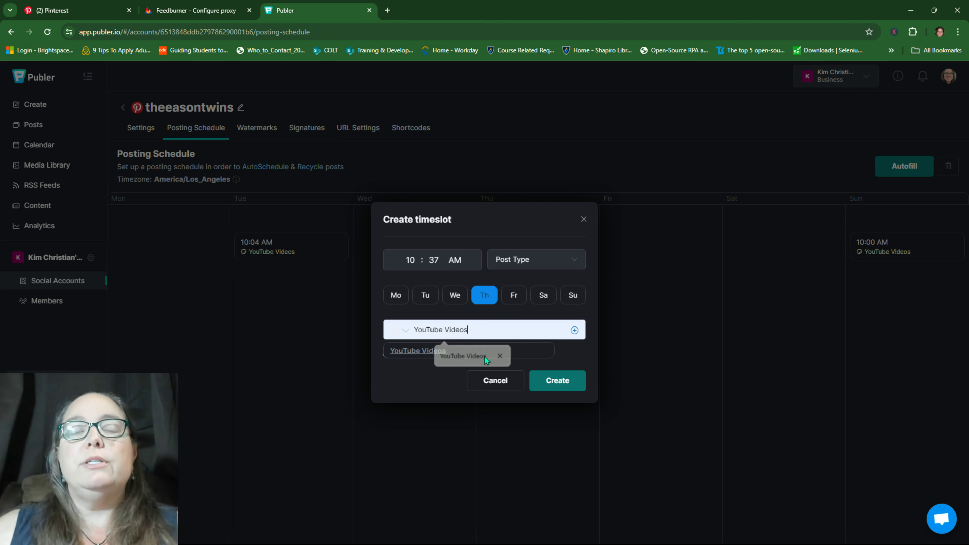
pyautogui.click(557, 380)
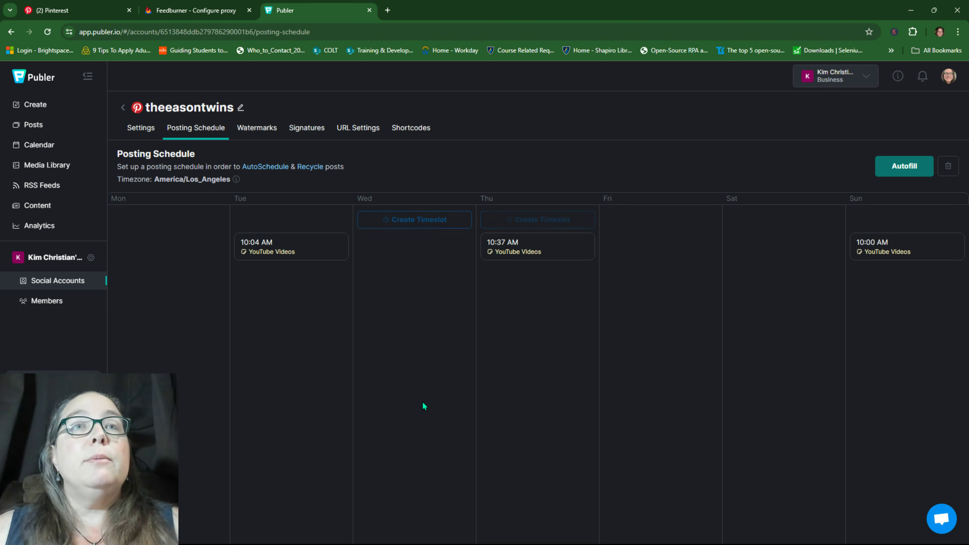
# Start a new Friday timeslot in the Pinterest posting schedule and set its time to 07:32 AM.
pyautogui.click(650, 221)
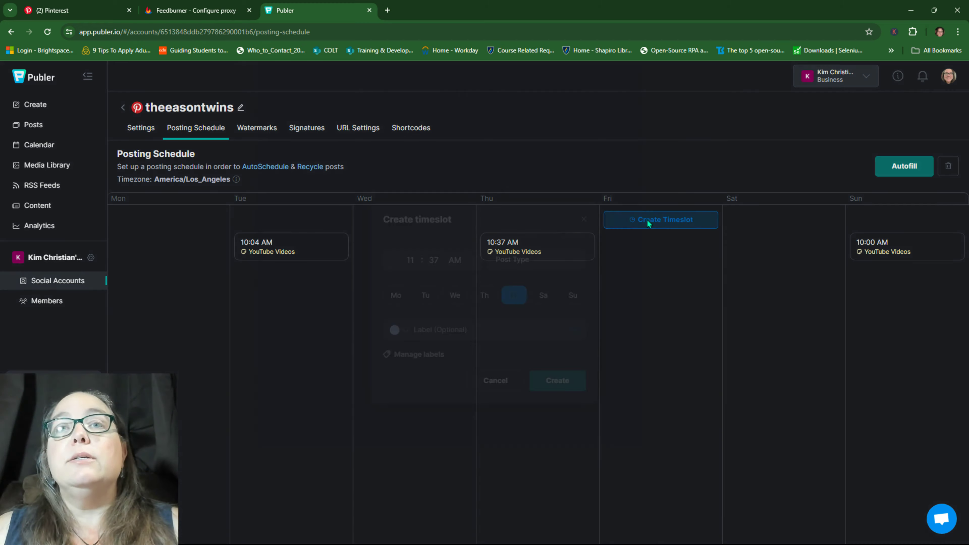
pyautogui.click(410, 261)
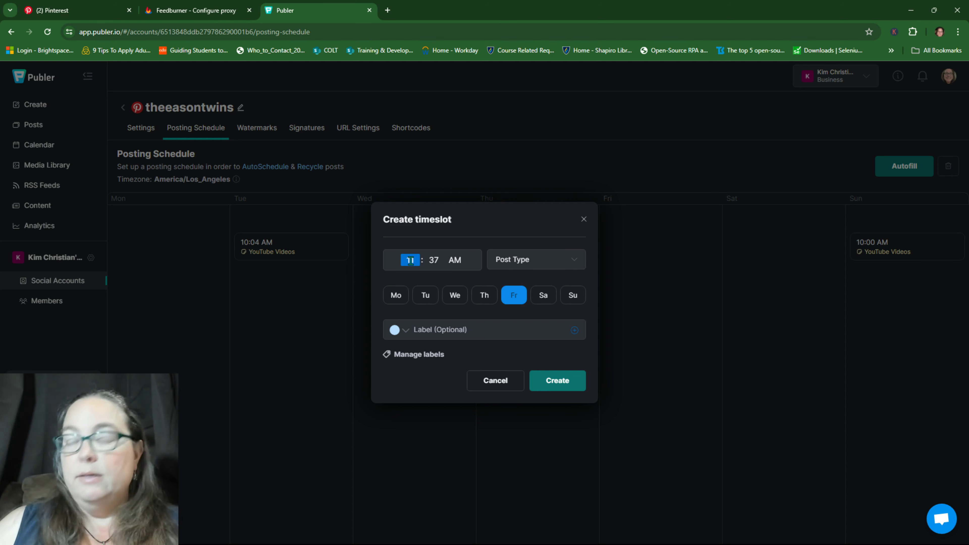
pyautogui.write('7 : ')
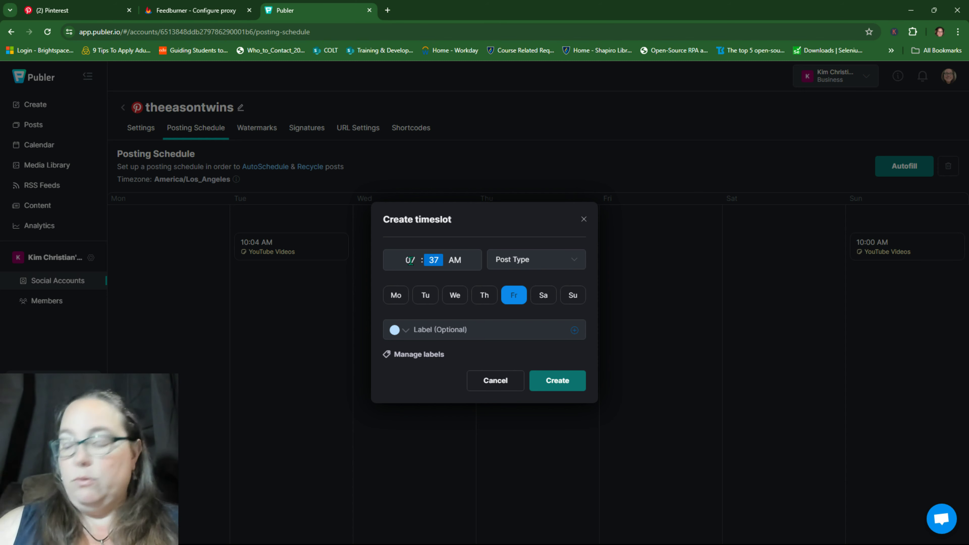
pyautogui.write('32')
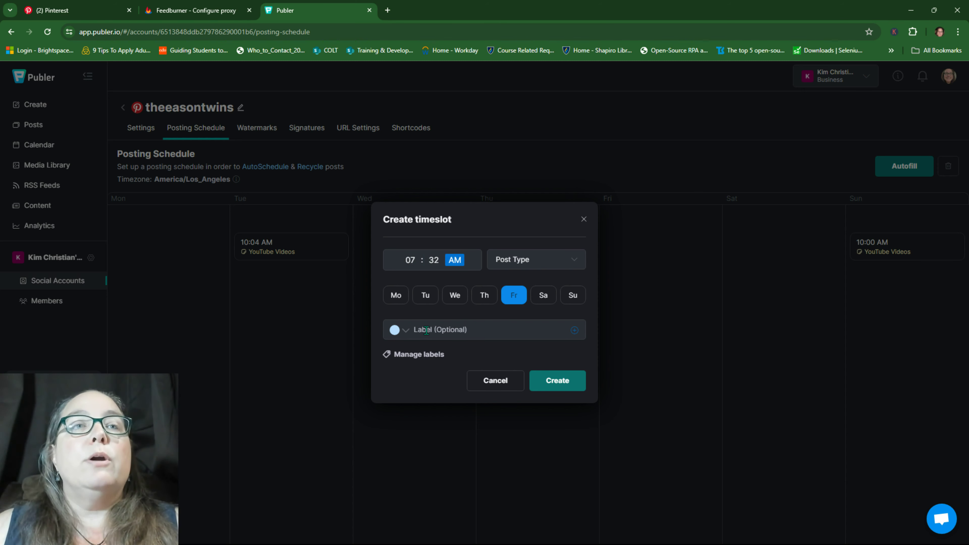
pyautogui.click(414, 330)
pyautogui.write('RSS')
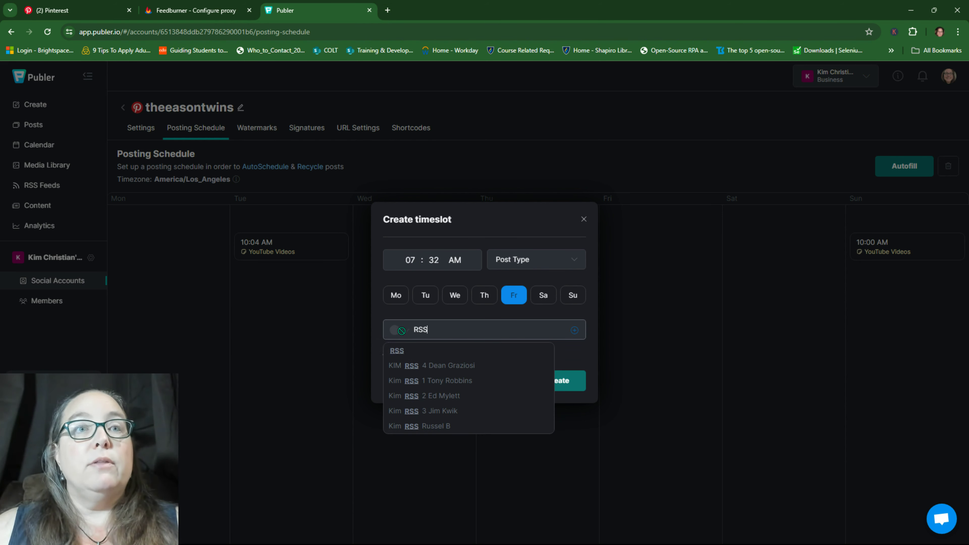
pyautogui.click(575, 330)
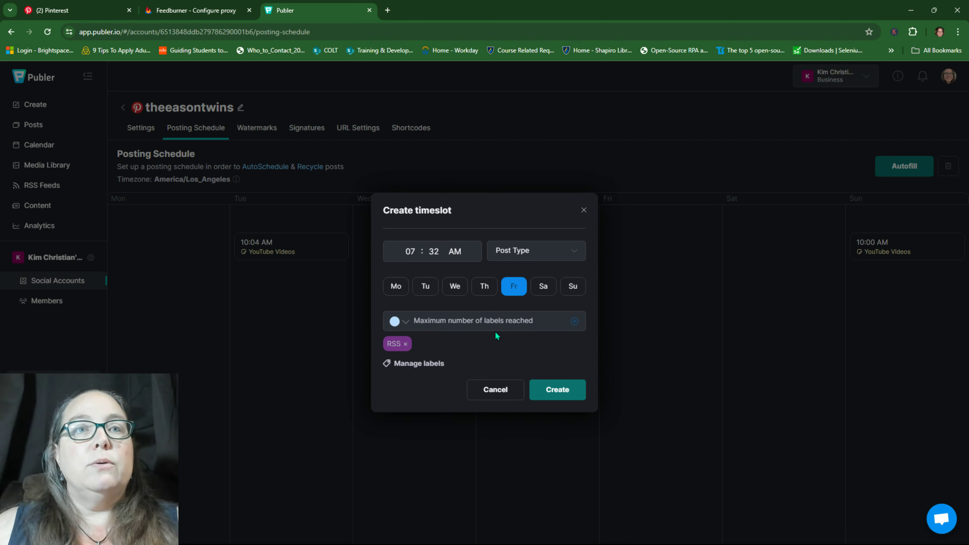
pyautogui.click(405, 345)
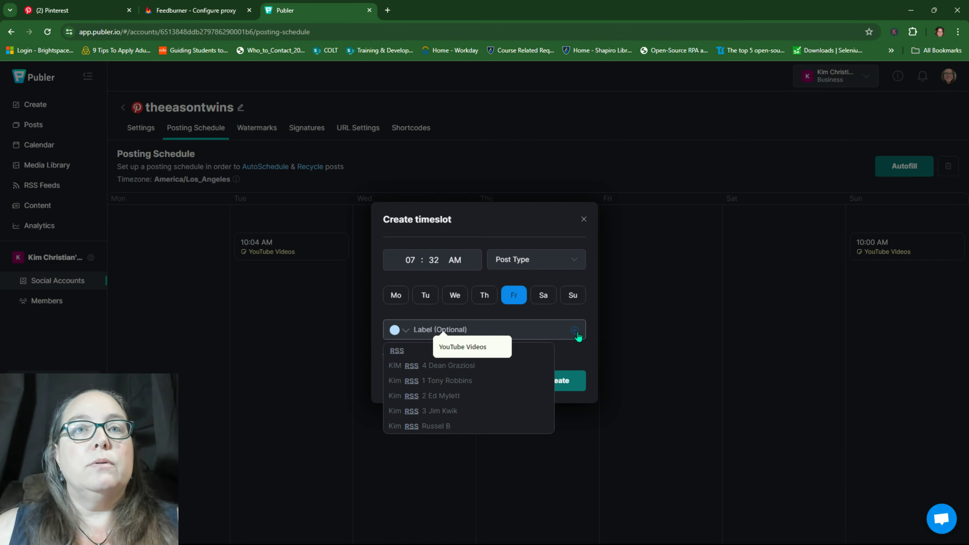
pyautogui.click(423, 337)
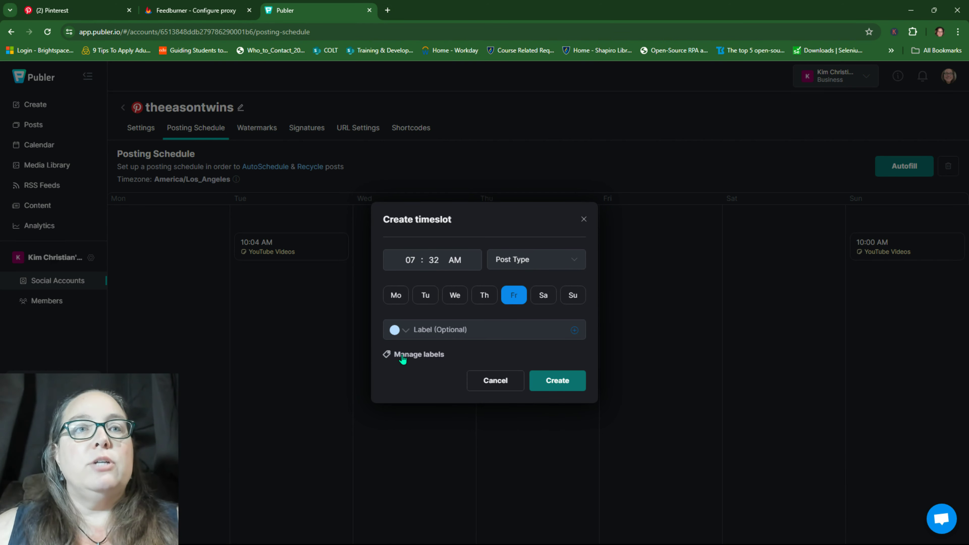
# Add the existing RSS label from the managed labels to the Friday timeslot and create the timeslot.
pyautogui.click(401, 357)
pyautogui.scroll(-8, 465, 213)
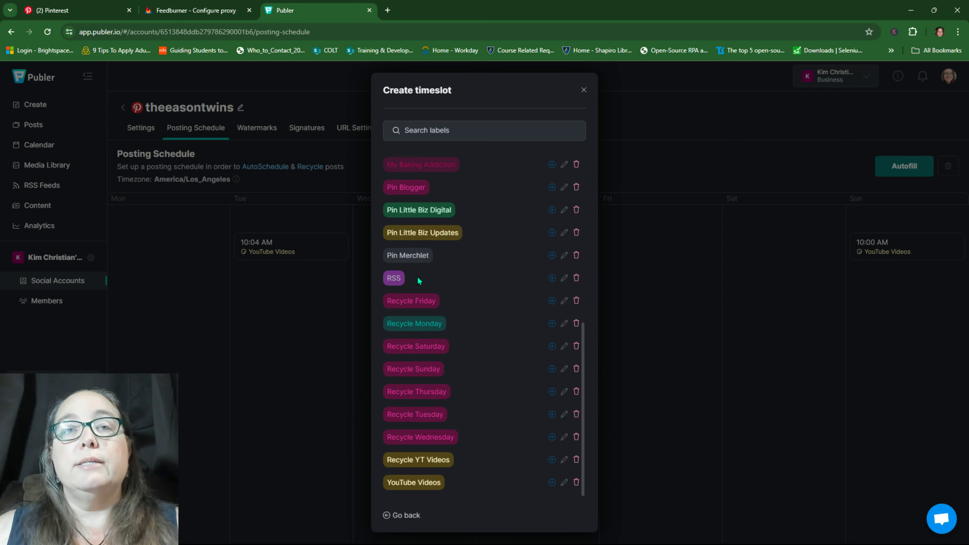
pyautogui.click(552, 278)
pyautogui.click(391, 515)
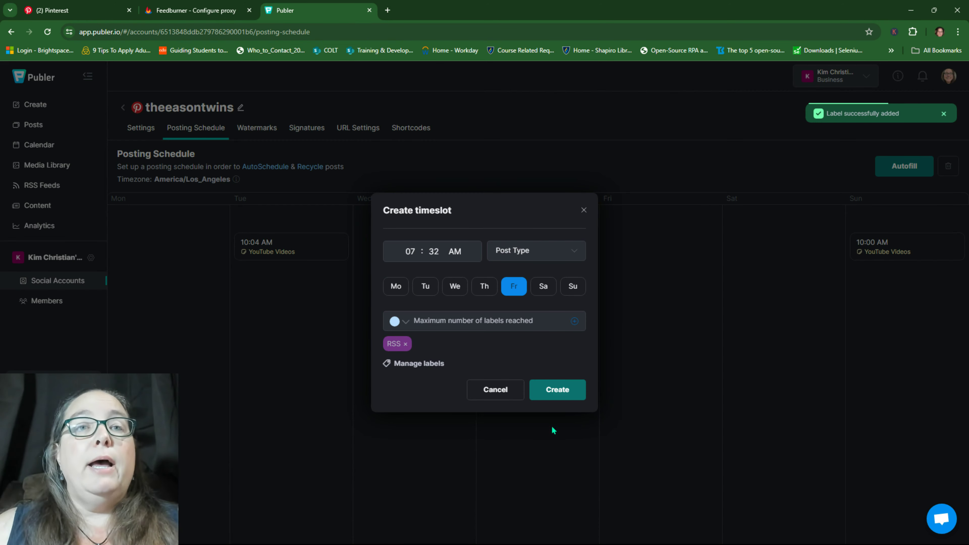
pyautogui.click(564, 389)
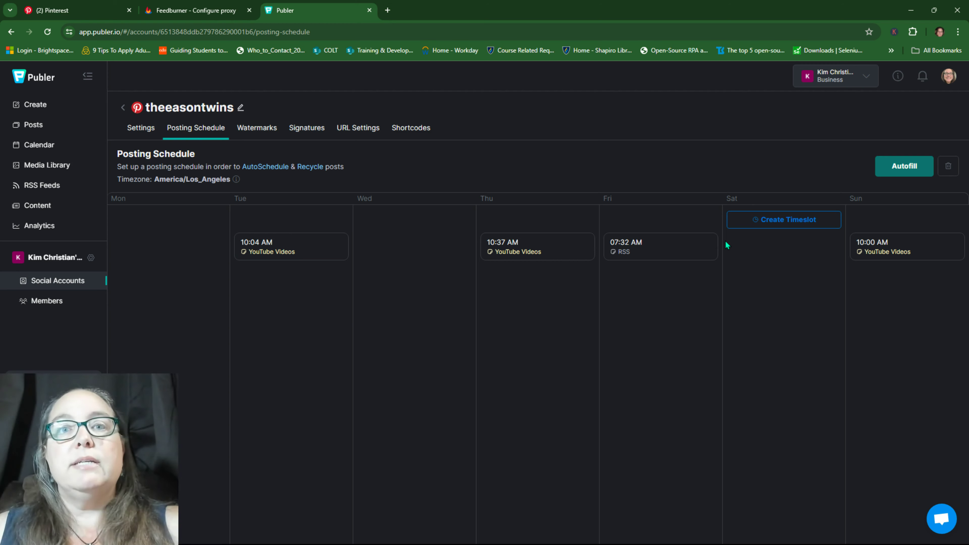
# Go to the RSS feeds and show only the articles from the Little Biz YouTube feed.
pyautogui.click(38, 108)
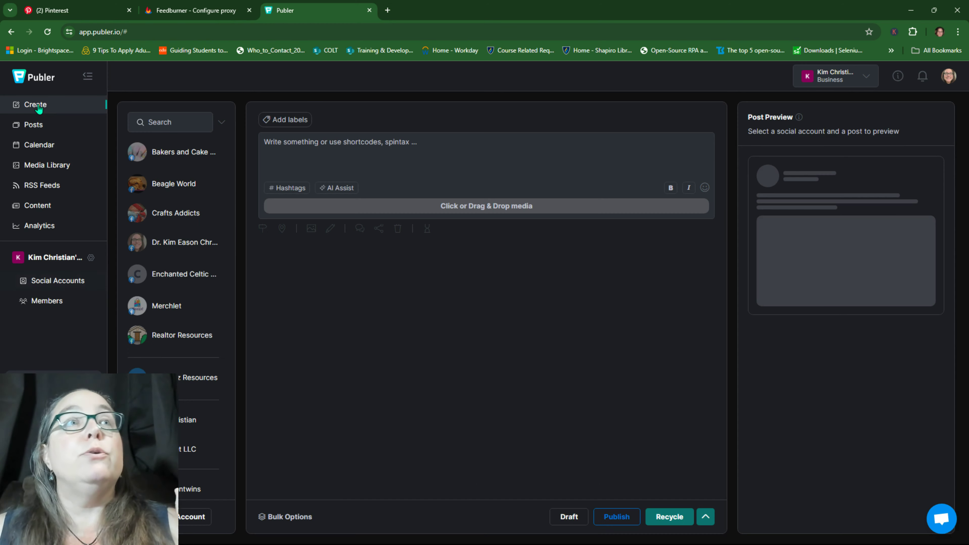
pyautogui.click(34, 191)
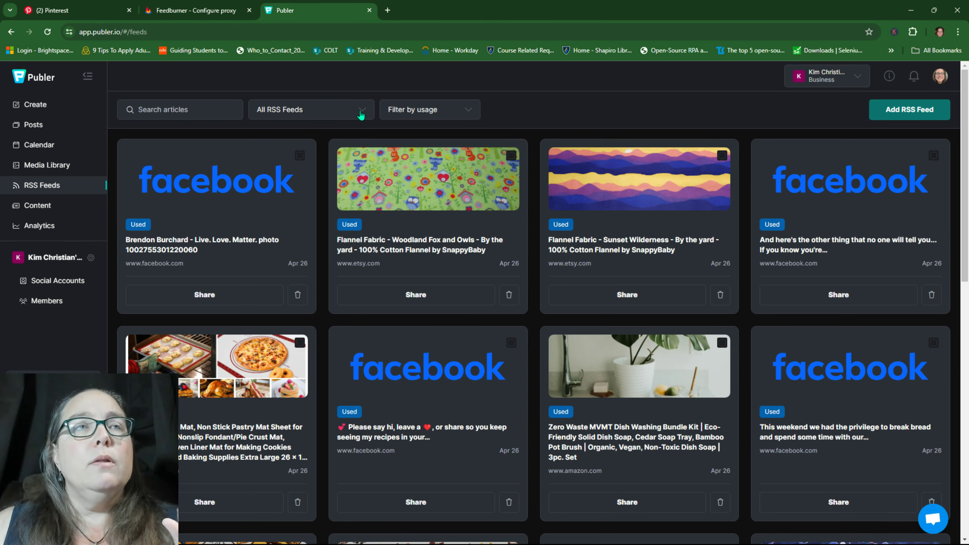
pyautogui.click(361, 113)
pyautogui.scroll(-10, 335, 194)
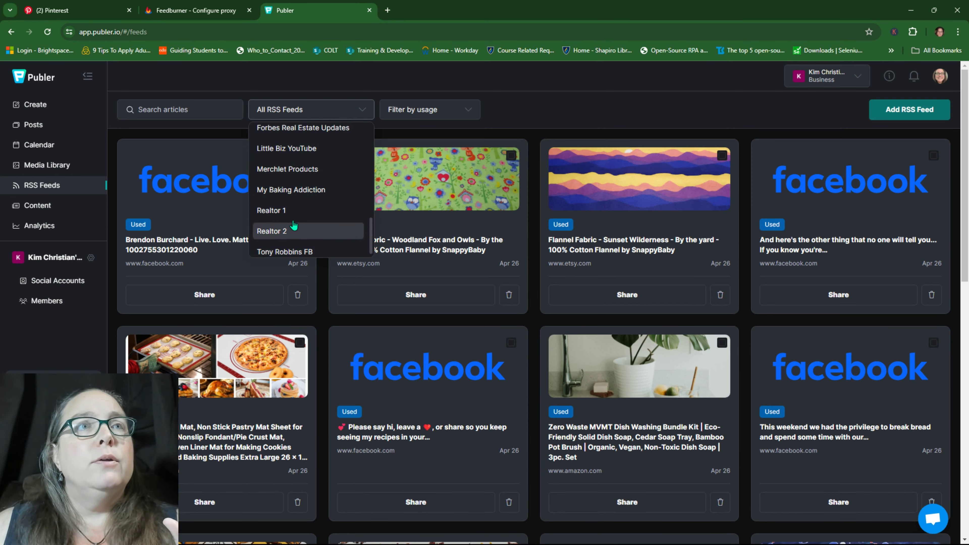
pyautogui.scroll(3, 294, 225)
pyautogui.click(287, 192)
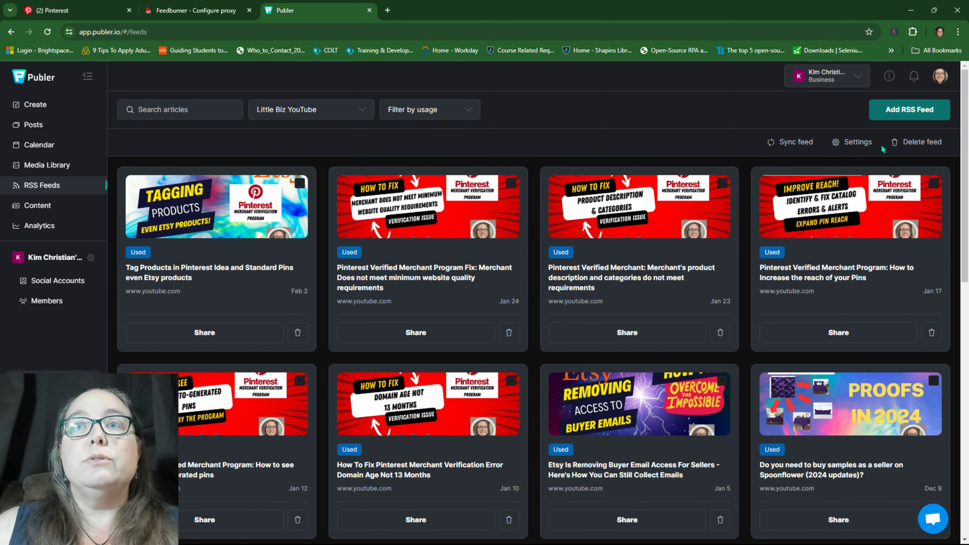
# Open the Little Biz YouTube feed's settings and add the Pinterest account as an Auto Schedule destination.
pyautogui.click(863, 143)
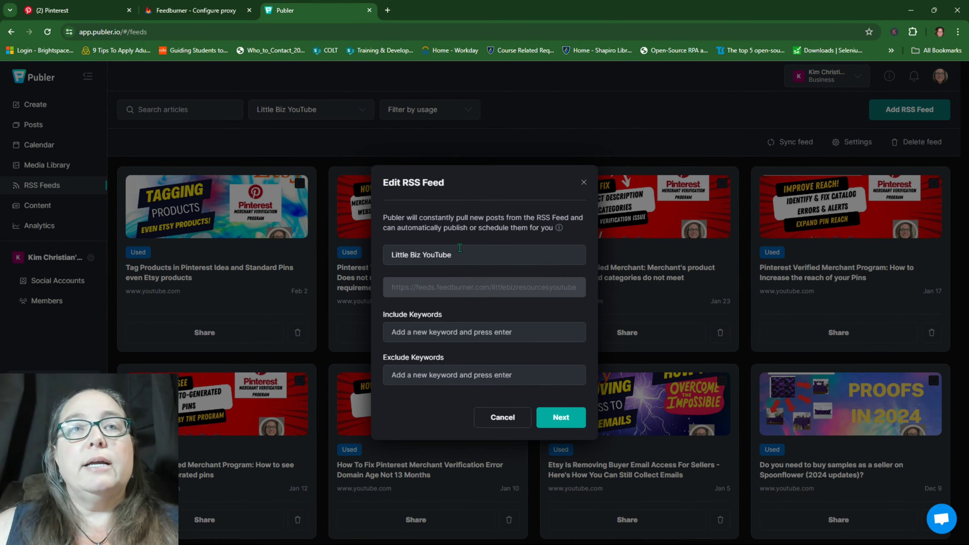
pyautogui.click(560, 419)
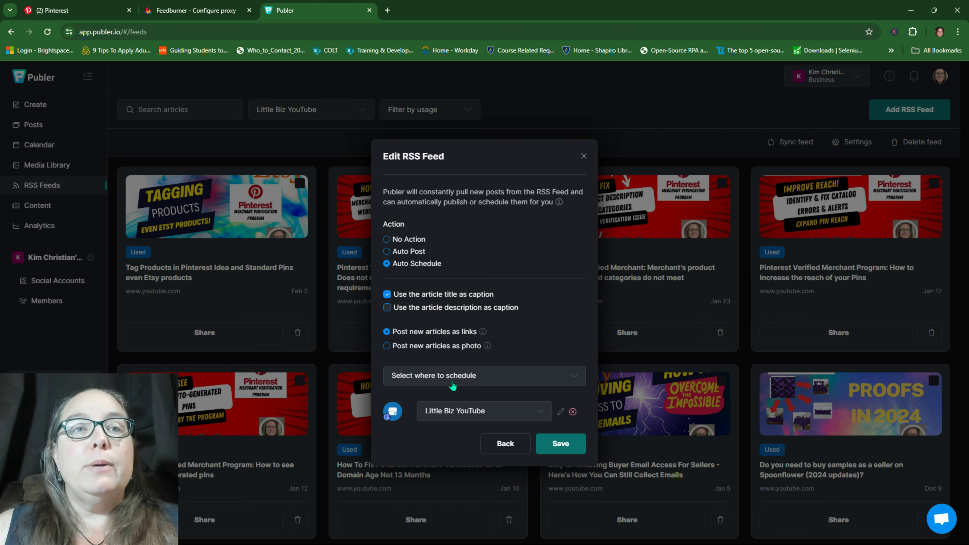
pyautogui.click(453, 382)
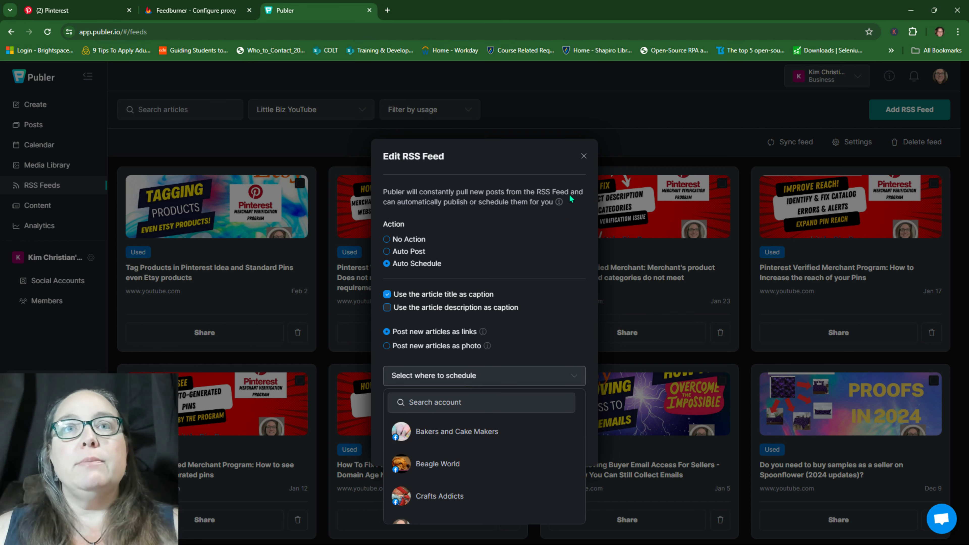
pyautogui.click(583, 156)
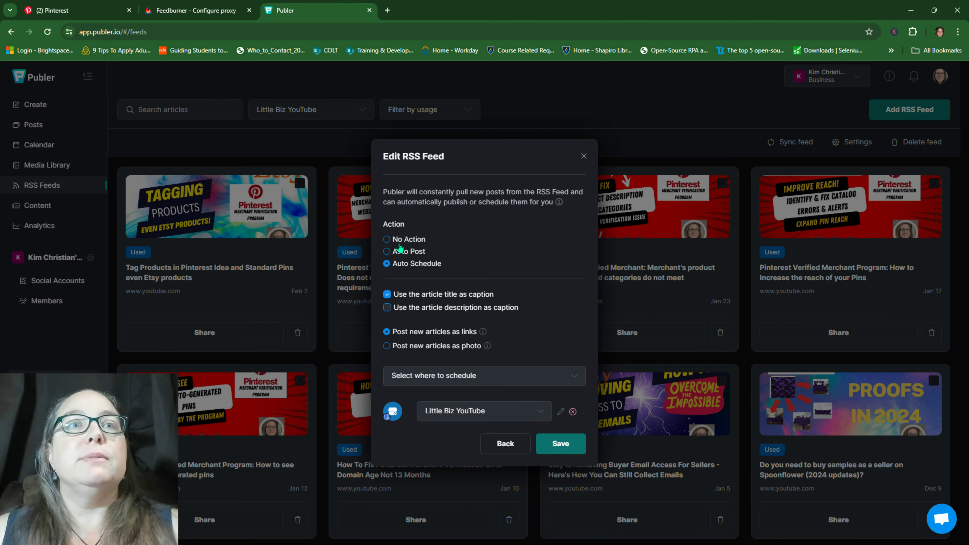
pyautogui.click(467, 377)
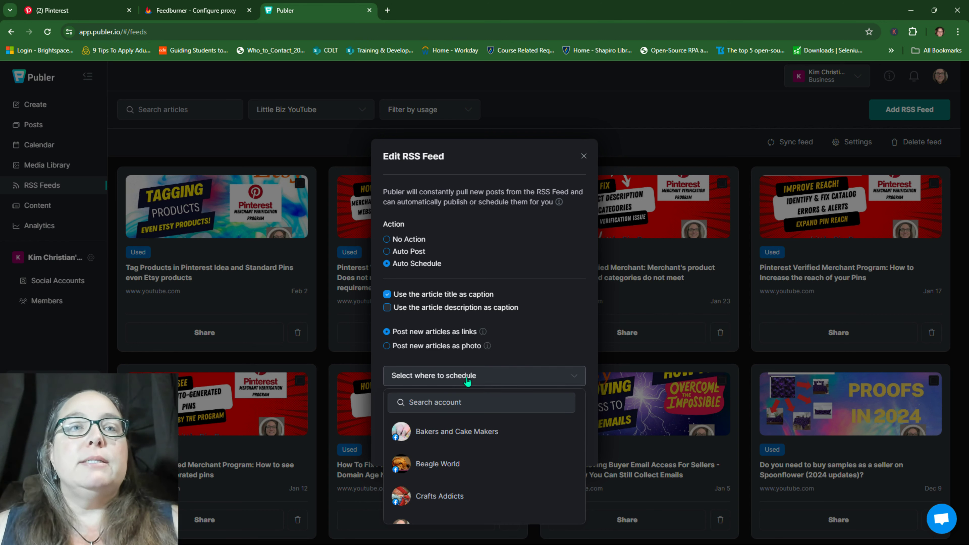
pyautogui.scroll(-5, 468, 452)
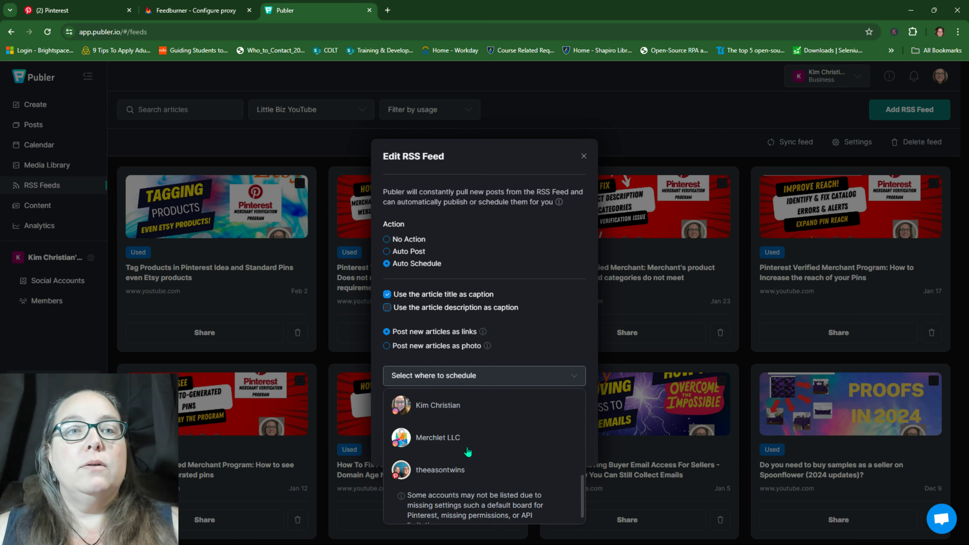
pyautogui.scroll(1, 469, 454)
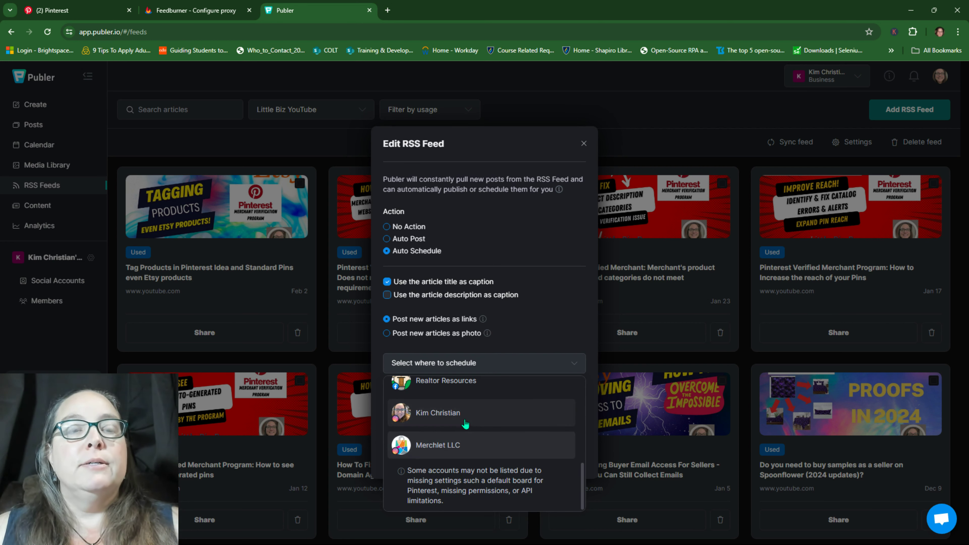
pyautogui.click(535, 337)
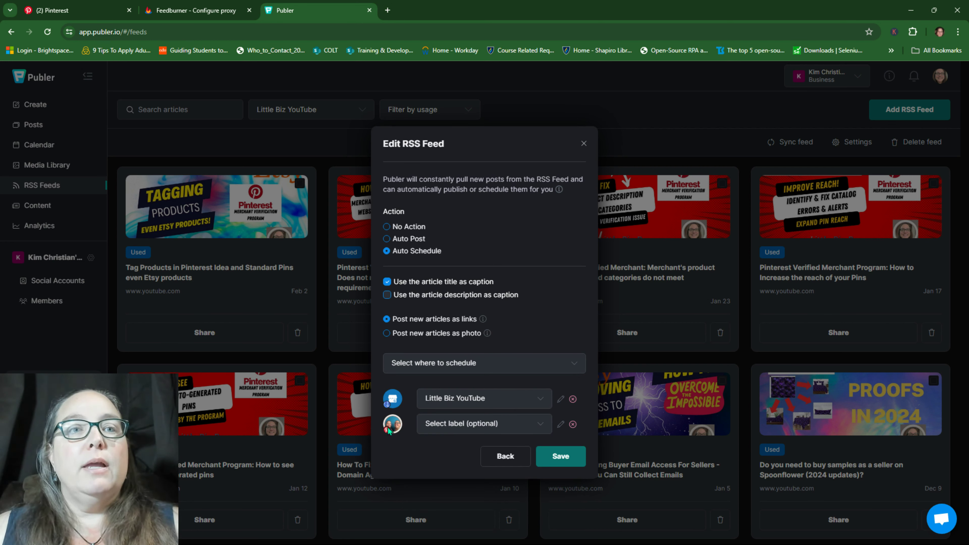
# Assign the RSS label to the Pinterest account in the feed settings and save the feed.
pyautogui.click(539, 430)
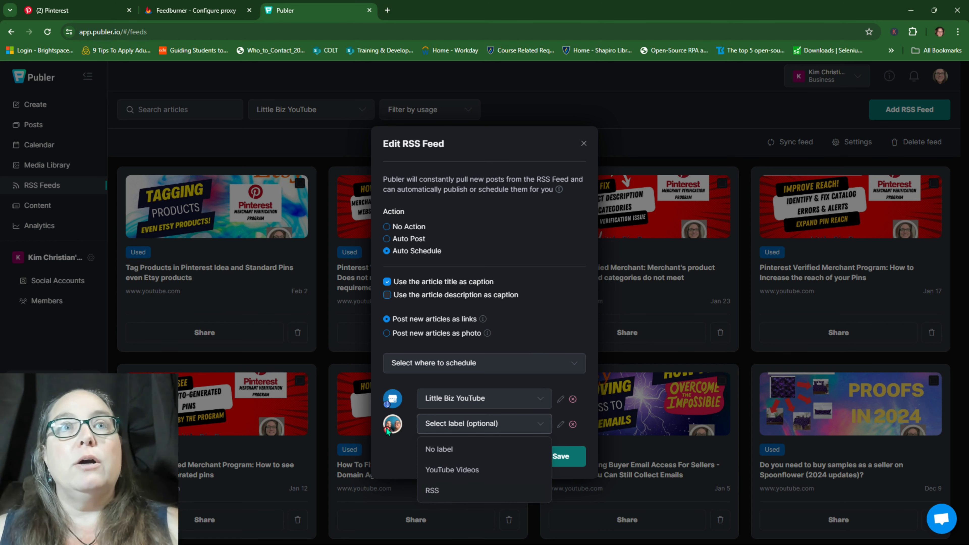
pyautogui.click(441, 496)
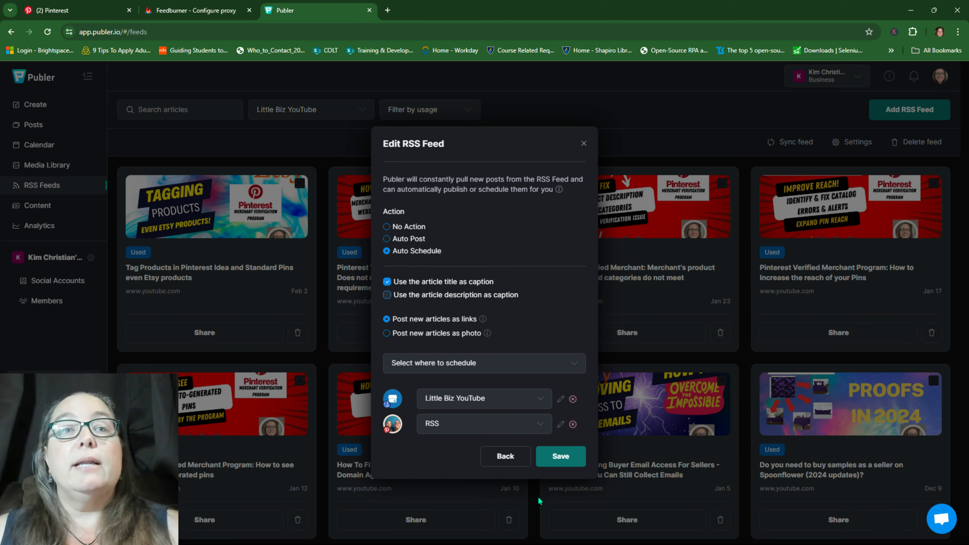
pyautogui.click(568, 454)
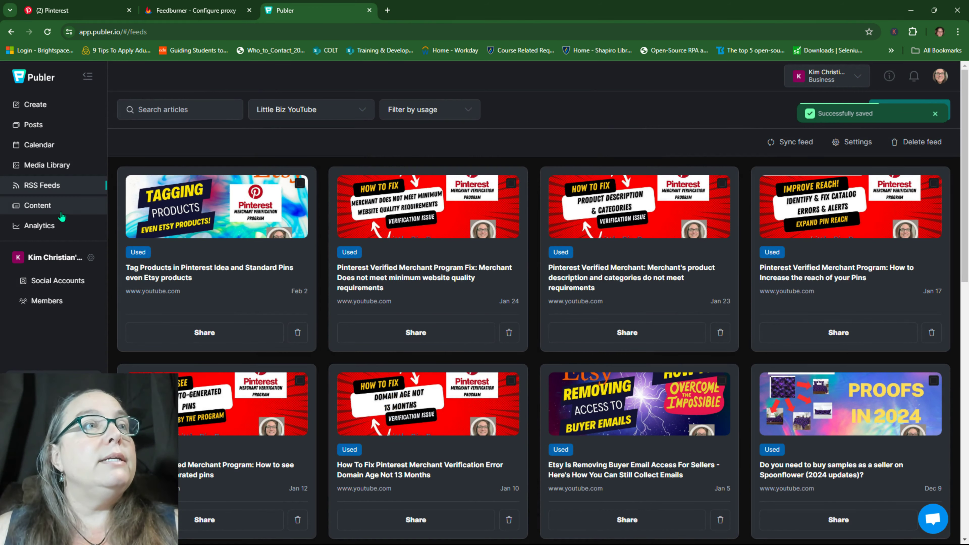
# Open the Pinterest social account and examine its settings and posting schedule, including the default board option.
pyautogui.click(67, 285)
pyautogui.scroll(-4, 240, 344)
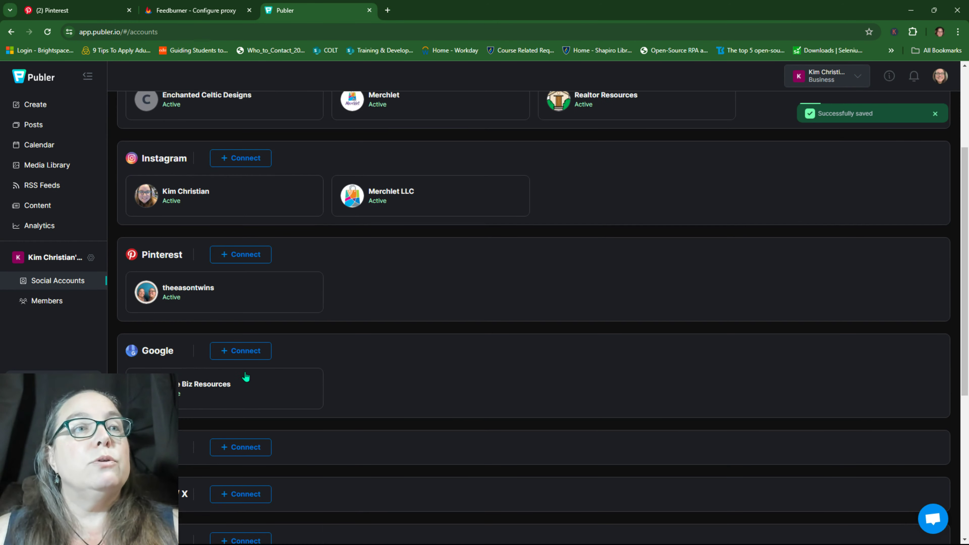
pyautogui.scroll(-6, 267, 356)
pyautogui.scroll(5, 267, 355)
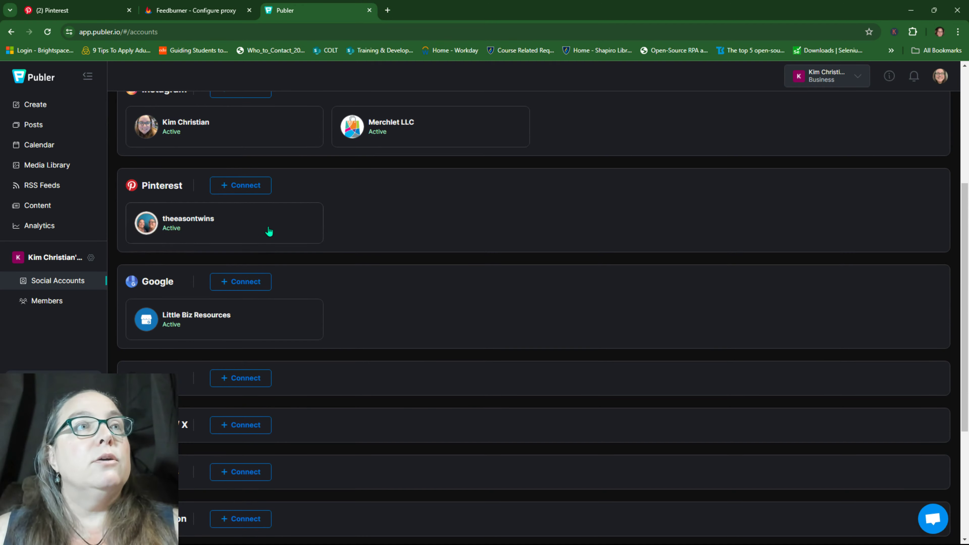
pyautogui.click(269, 230)
pyautogui.scroll(4, 406, 225)
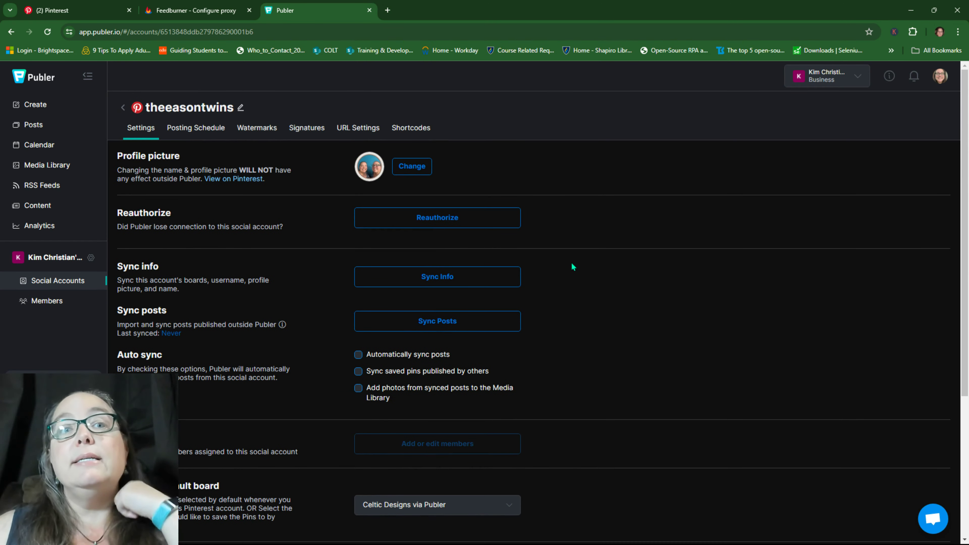
pyautogui.scroll(-5, 571, 263)
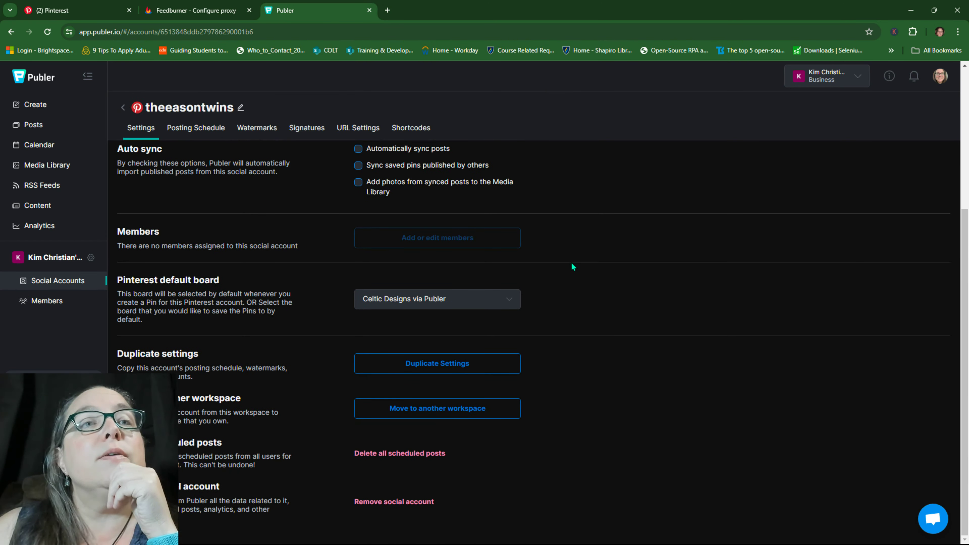
pyautogui.scroll(5, 572, 263)
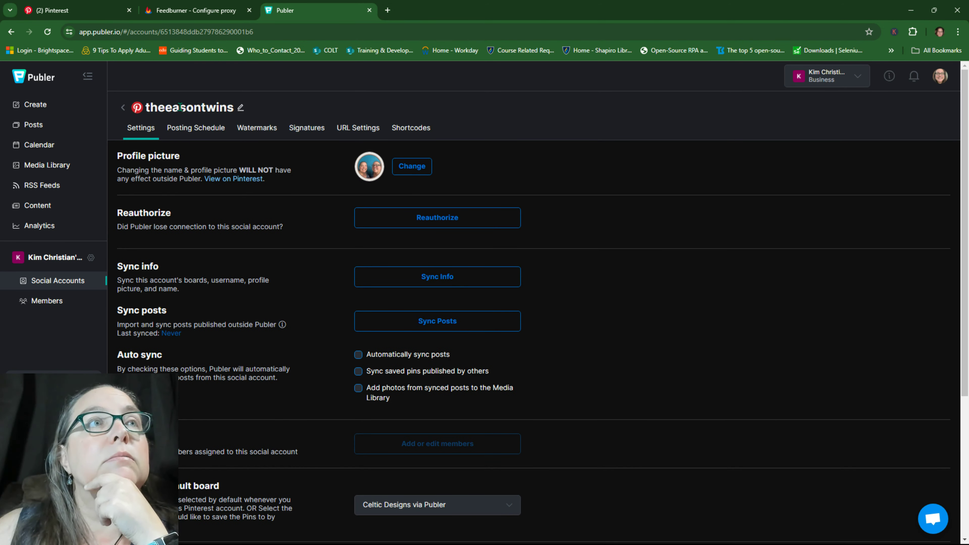
pyautogui.click(188, 130)
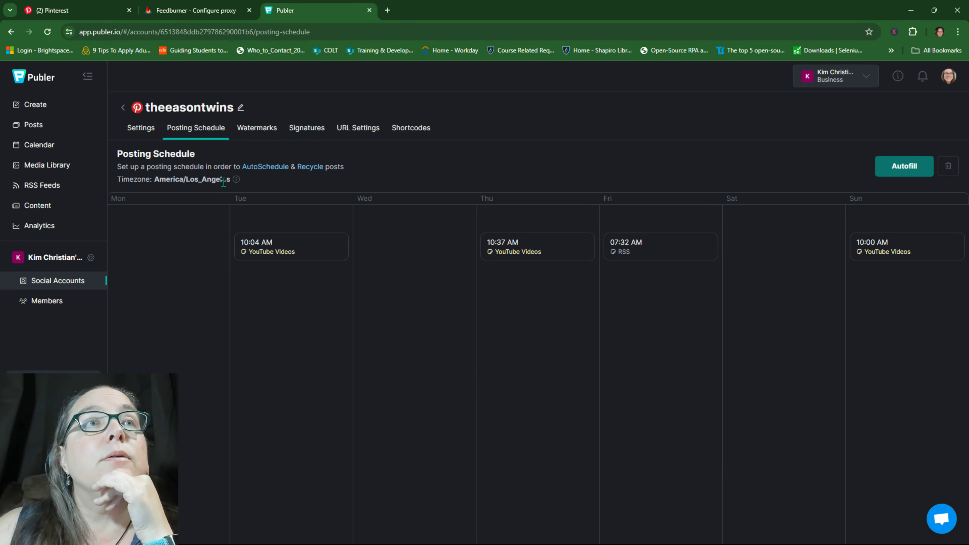
pyautogui.click(141, 129)
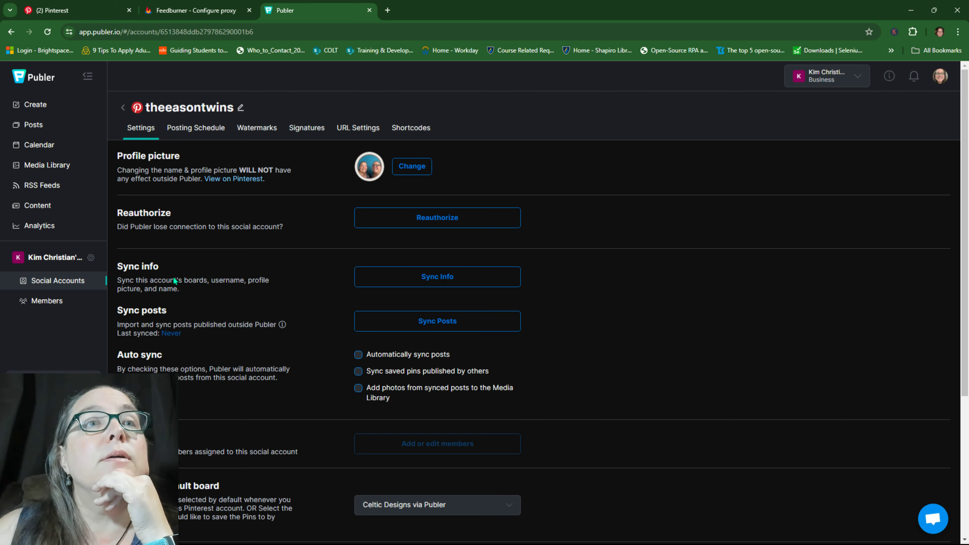
pyautogui.scroll(-4, 285, 314)
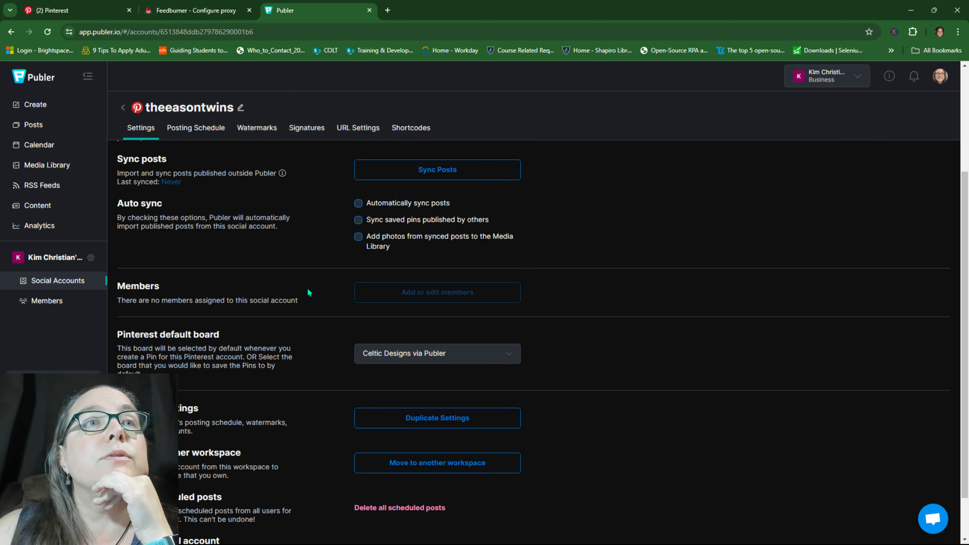
pyautogui.scroll(-1, 308, 293)
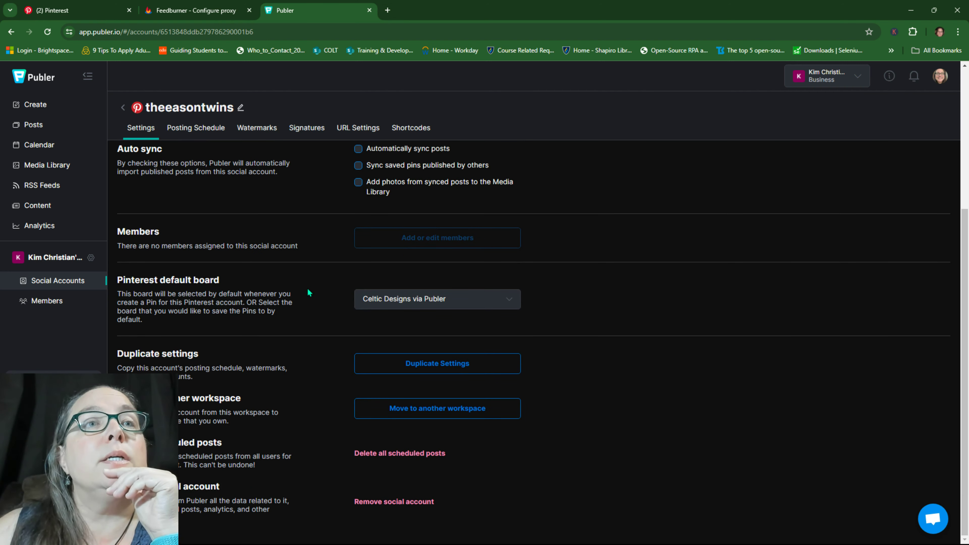
# Set the Pinterest account's default board to Little Biz Resources Updates.
pyautogui.click(512, 305)
pyautogui.scroll(-3, 458, 372)
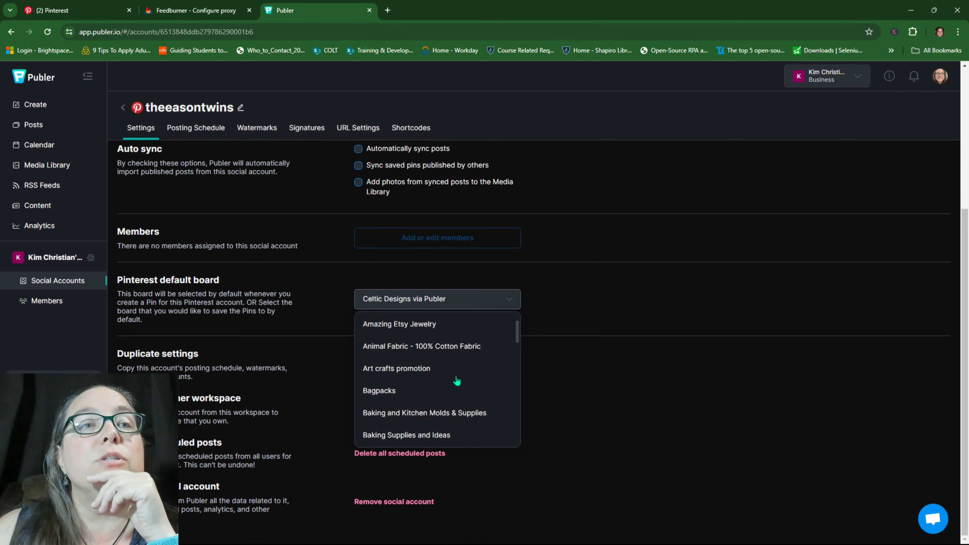
pyautogui.scroll(-15, 456, 380)
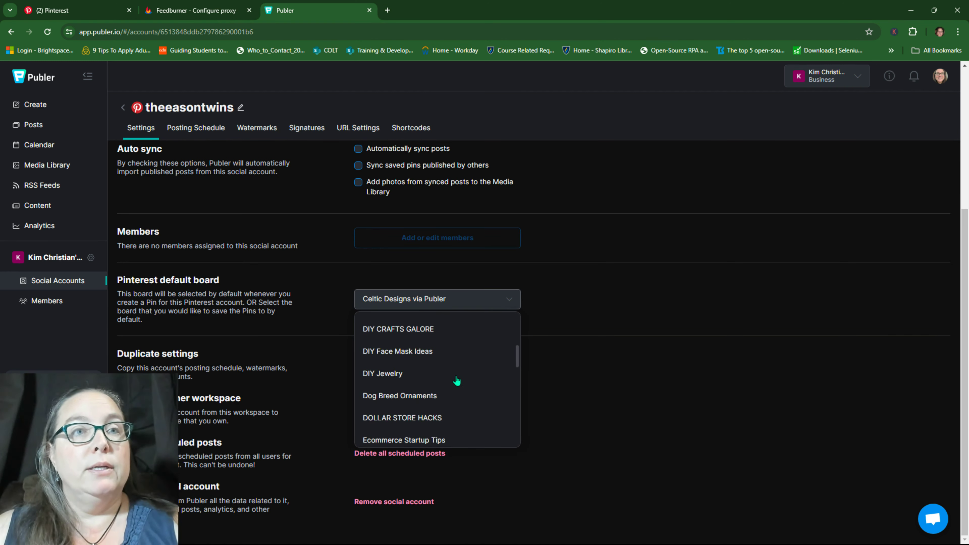
pyautogui.scroll(-15, 457, 381)
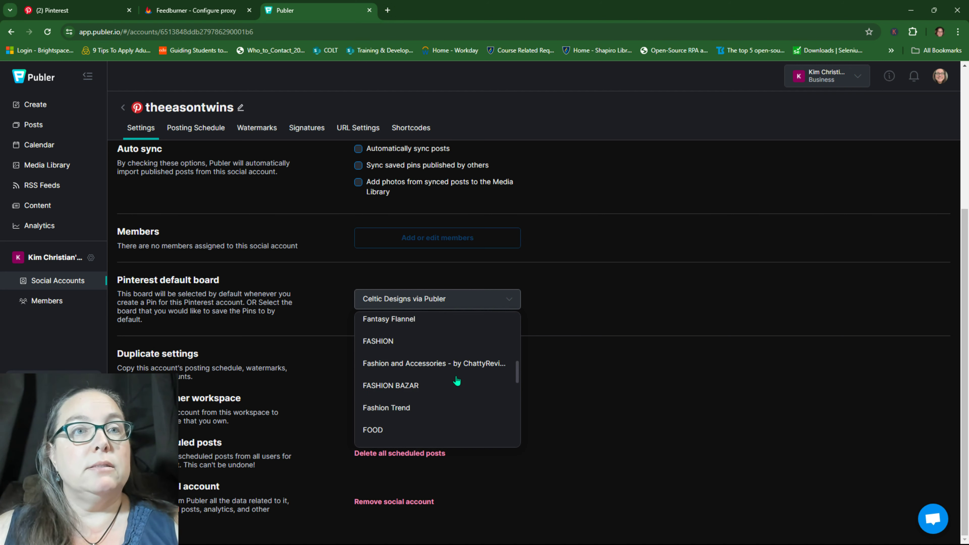
pyautogui.scroll(-15, 457, 381)
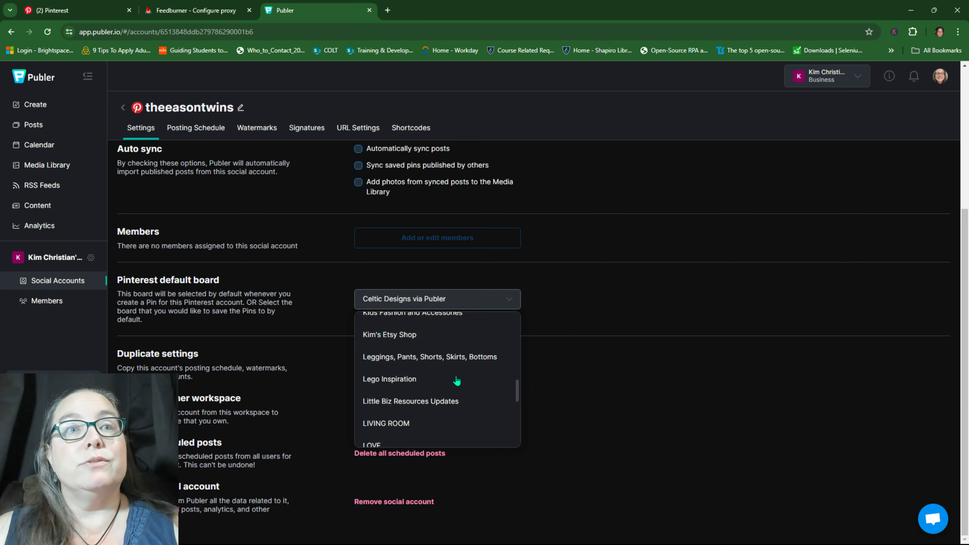
pyautogui.scroll(-1, 456, 380)
pyautogui.click(433, 387)
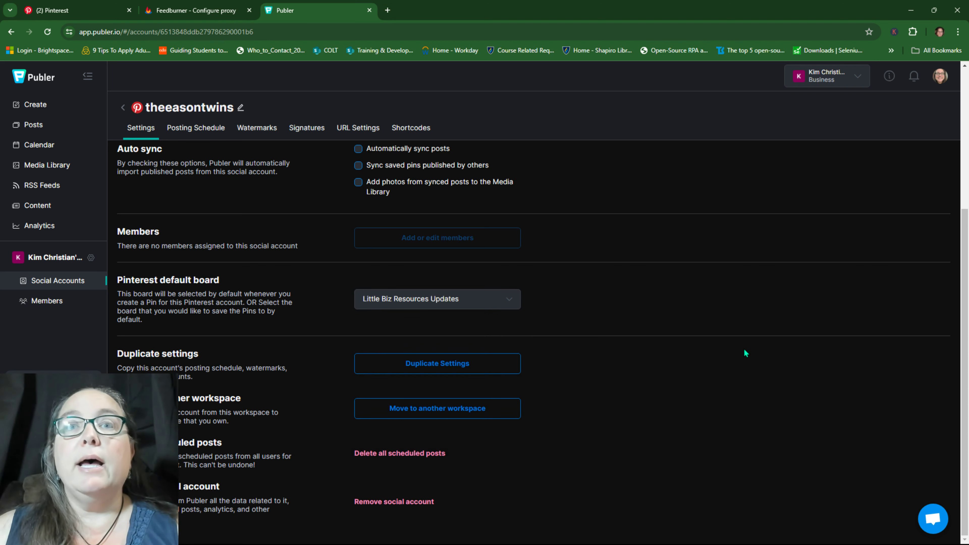
# Leave the account settings, go through the posts overview, and open the composer for creating a new post.
pyautogui.scroll(5, 726, 360)
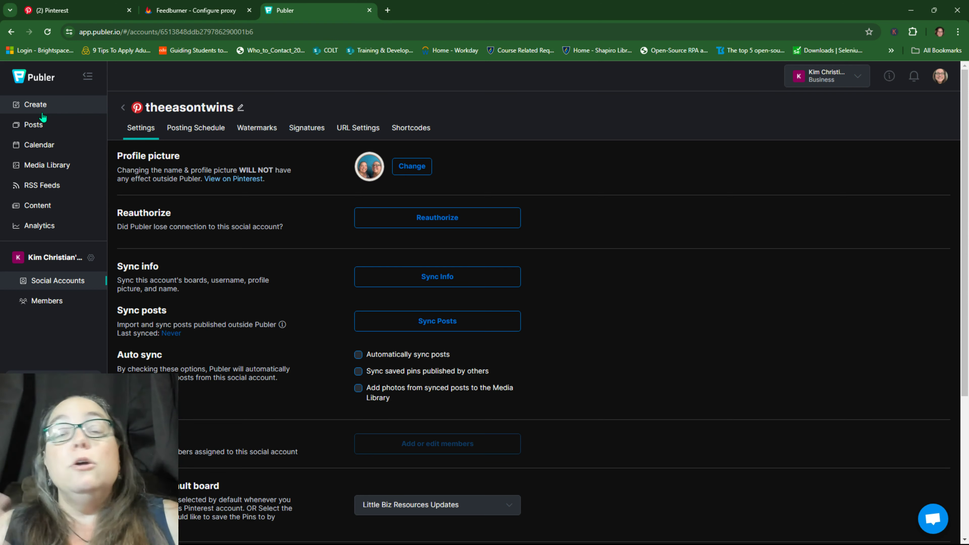
pyautogui.click(39, 129)
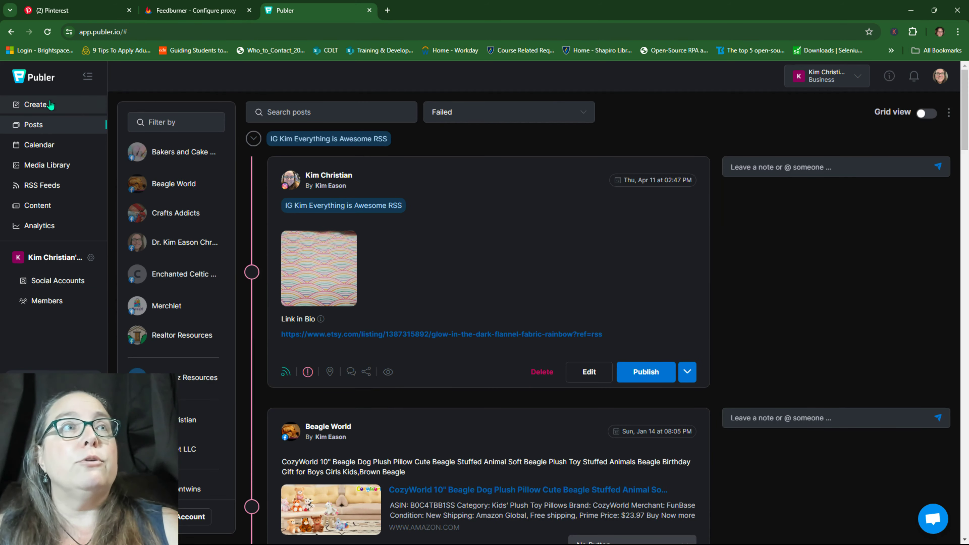
pyautogui.click(35, 104)
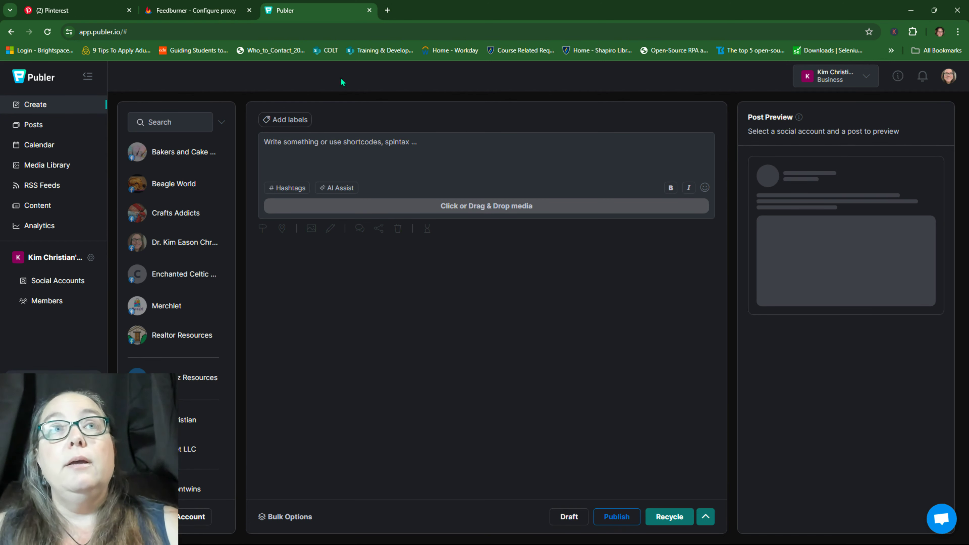
# Open ChatGPT in a new browser tab and show the earlier conversation about Google Business Profile images.
pyautogui.hotkey('ctrl', 't')
pyautogui.write('chat')
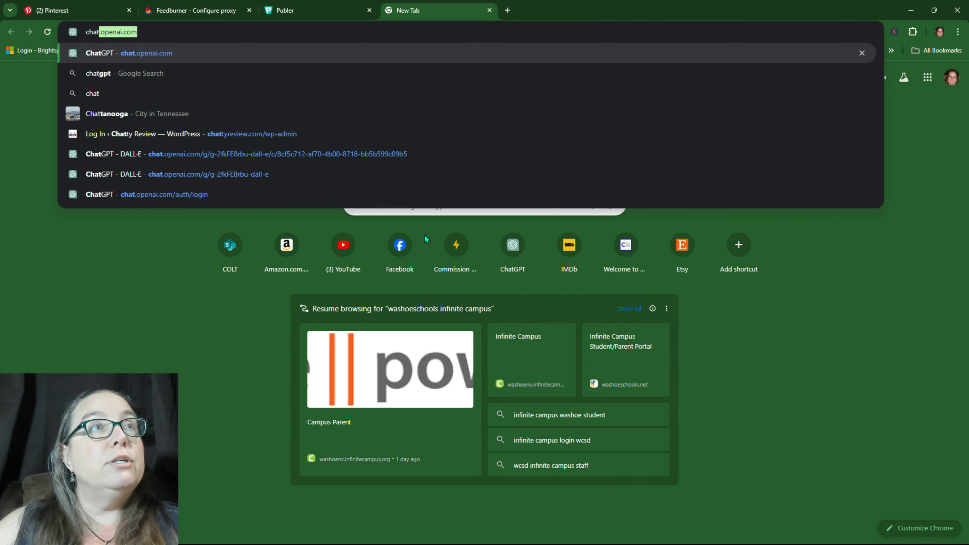
pyautogui.press('Return')
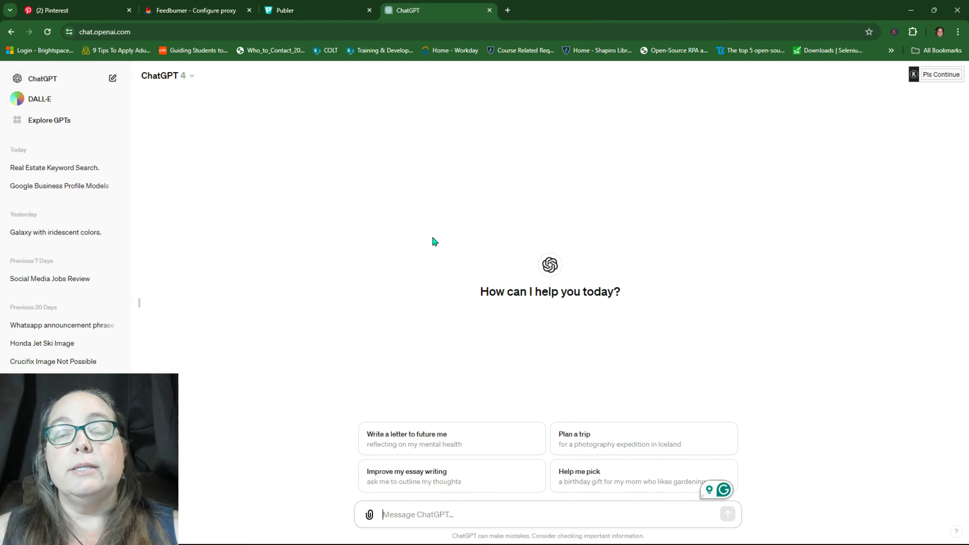
pyautogui.click(57, 187)
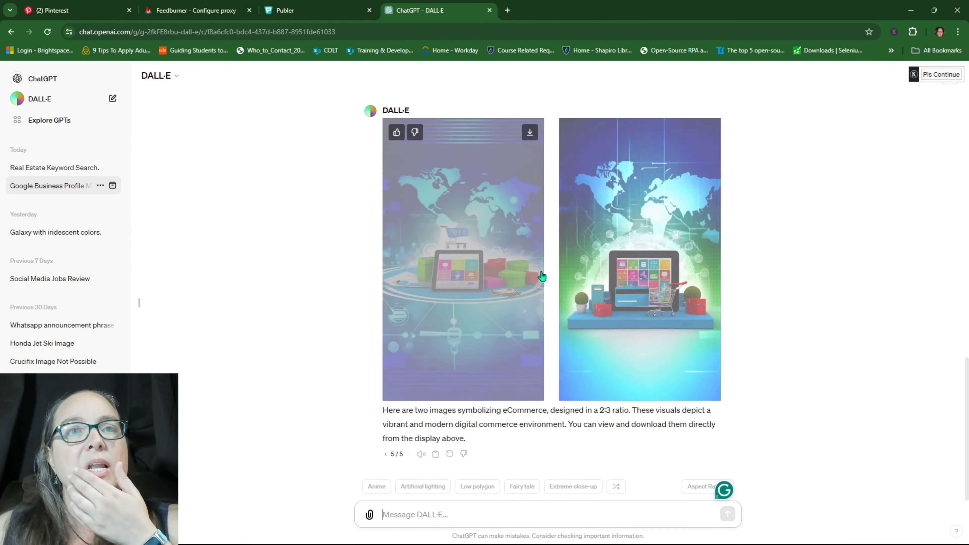
# Examine the conversation's first prompt and the 2:3 images DALL·E made for a Google business profile.
pyautogui.scroll(15, 540, 302)
pyautogui.scroll(4, 537, 331)
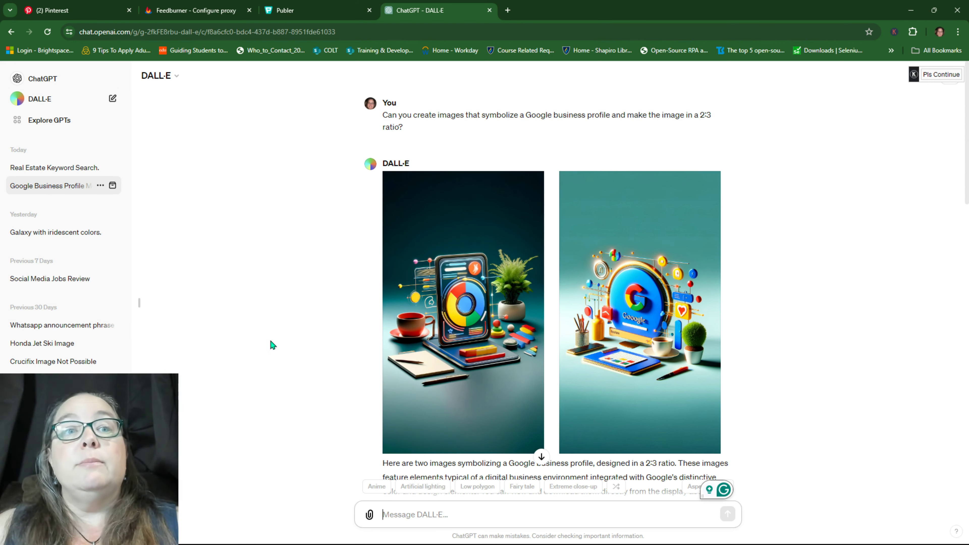
pyautogui.scroll(-1, 272, 328)
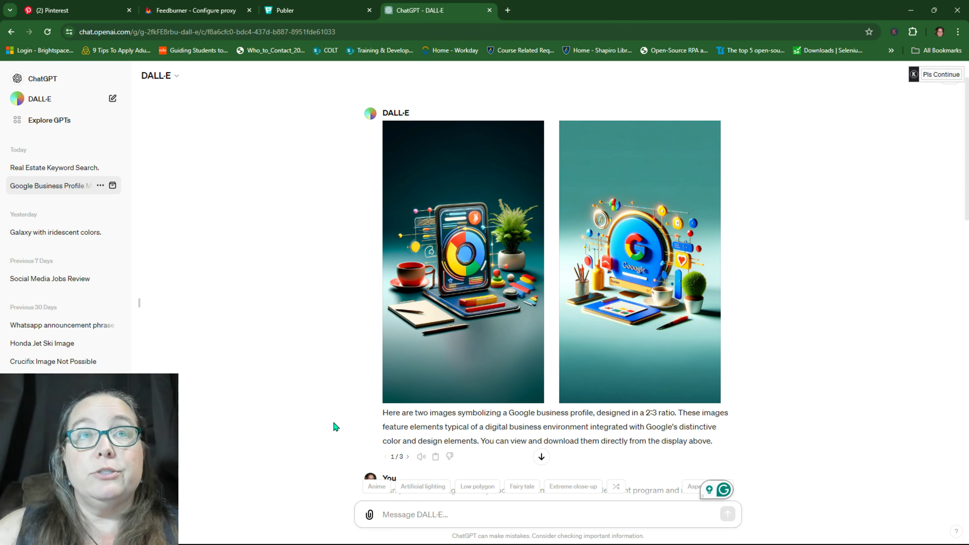
pyautogui.scroll(1, 335, 427)
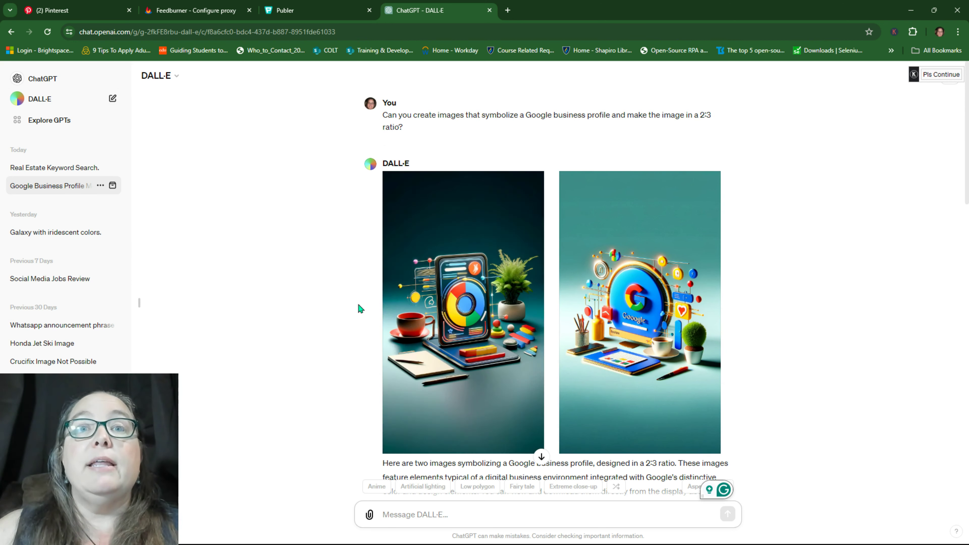
pyautogui.scroll(-1, 359, 308)
pyautogui.scroll(-2, 337, 326)
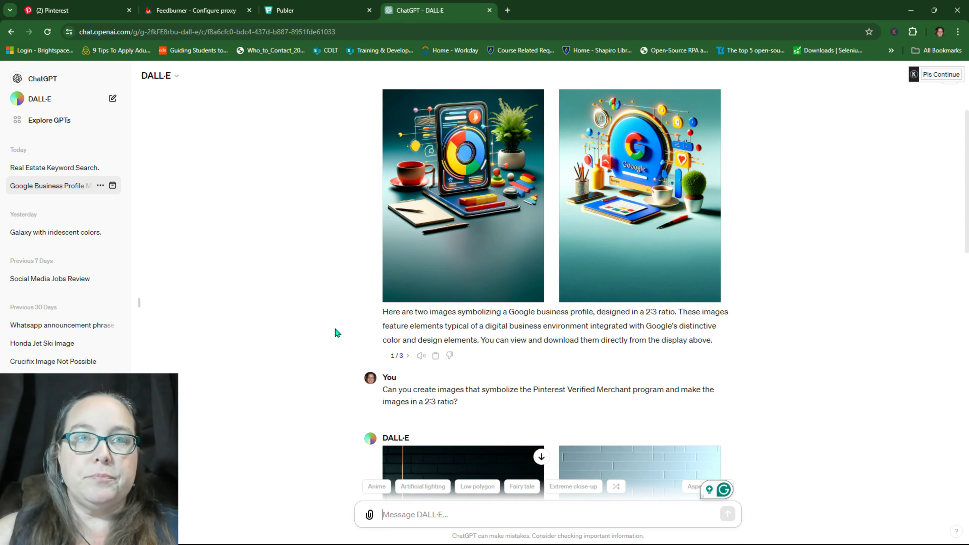
pyautogui.scroll(1, 338, 332)
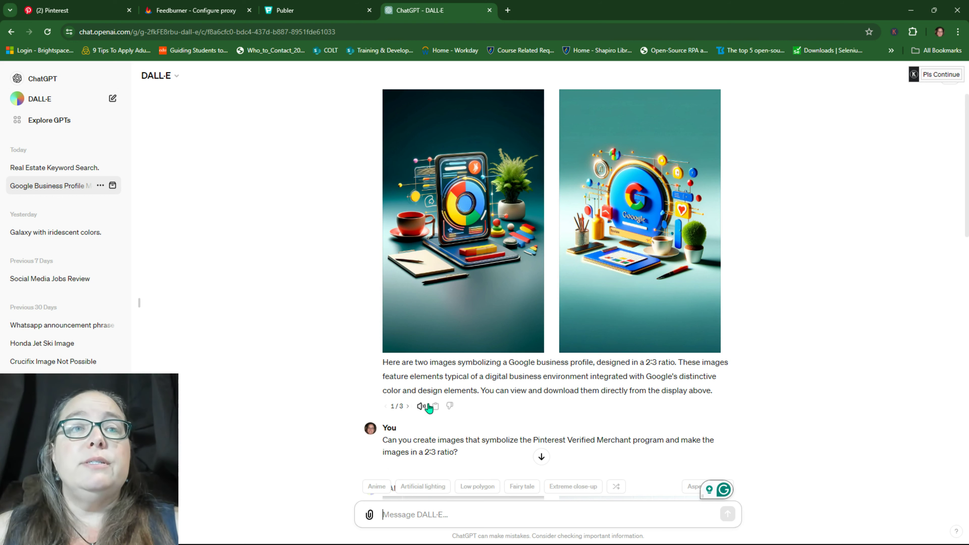
# Browse the alternative versions of the Google business profile images and return to the first version.
pyautogui.click(408, 407)
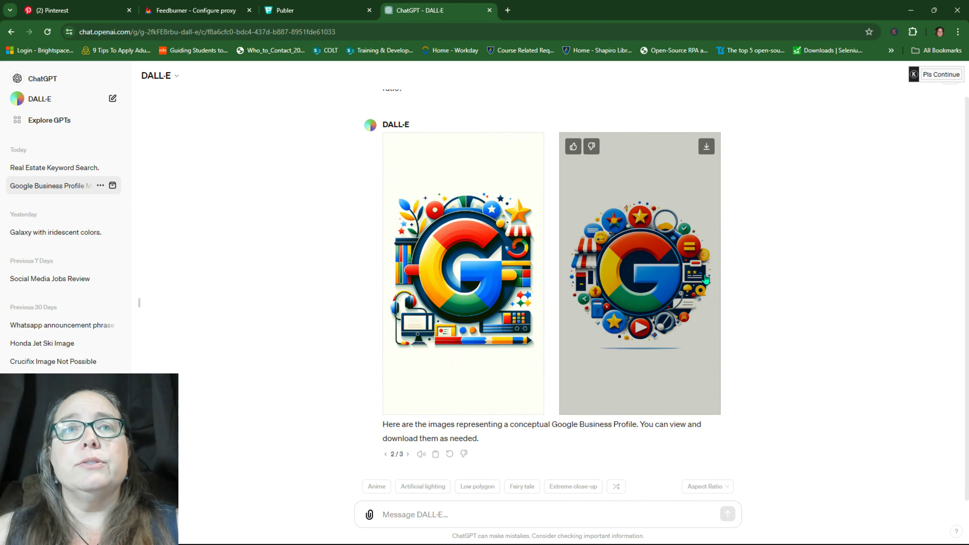
pyautogui.click(406, 454)
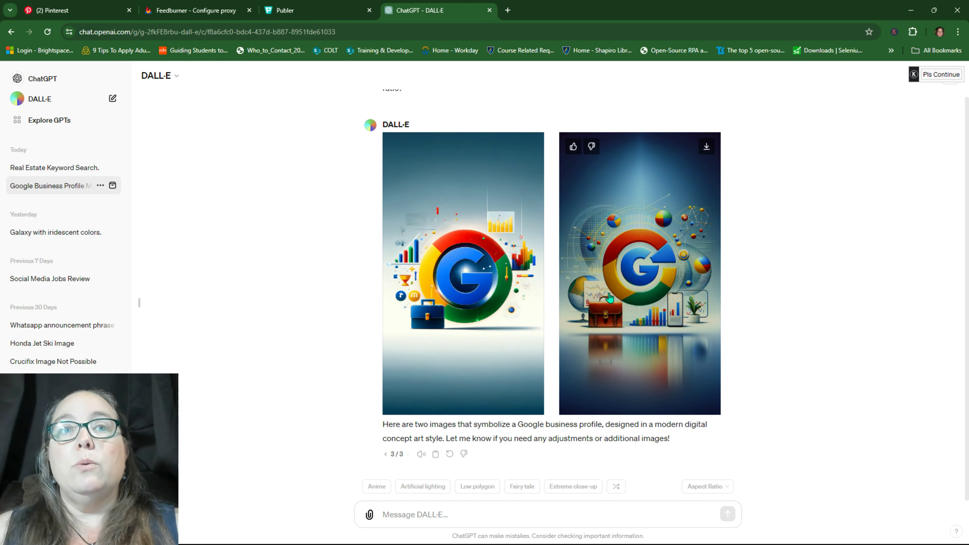
pyautogui.click(385, 454)
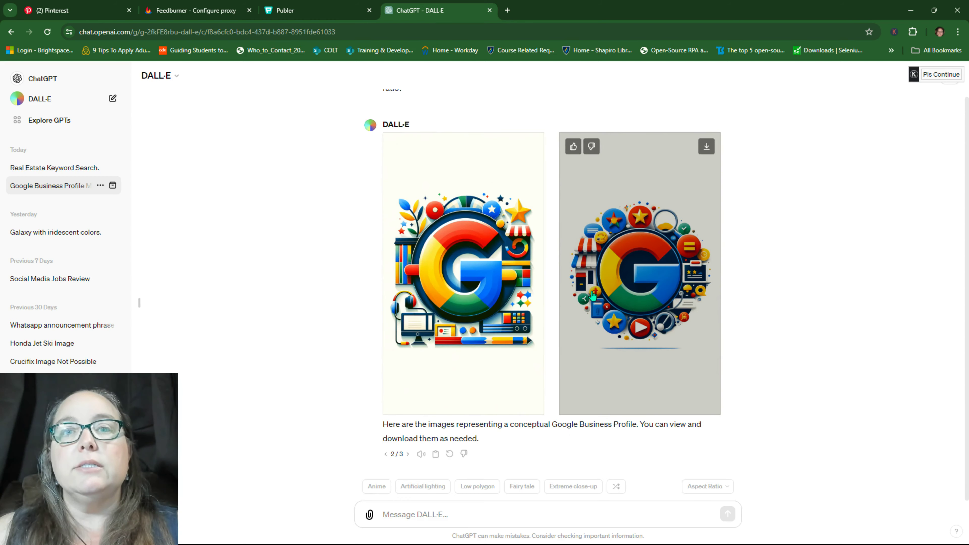
pyautogui.click(385, 454)
# Look over the conversation's Pinterest Verified Merchant and eCommerce images, and bring up the second version of the Google business profile images.
pyautogui.scroll(-5, 343, 359)
pyautogui.scroll(3, 321, 328)
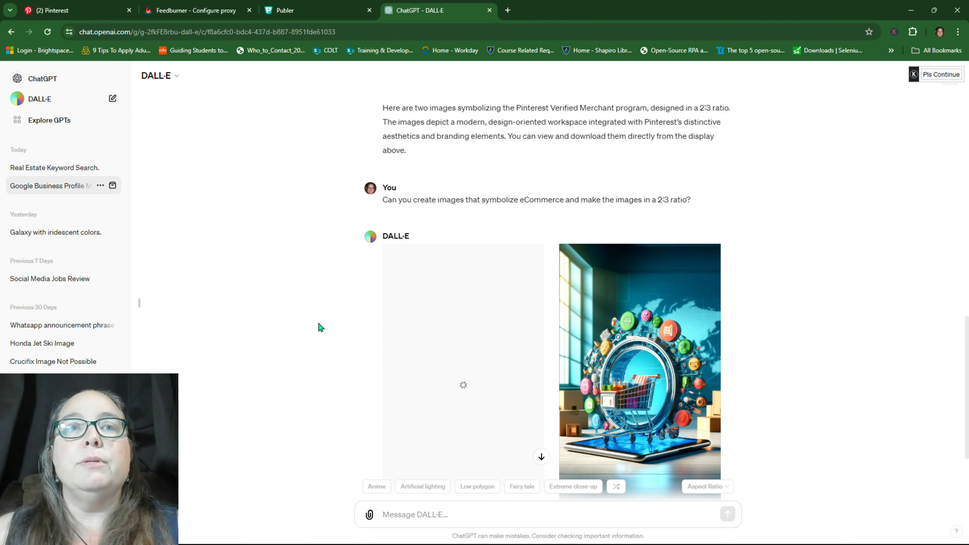
pyautogui.scroll(15, 320, 327)
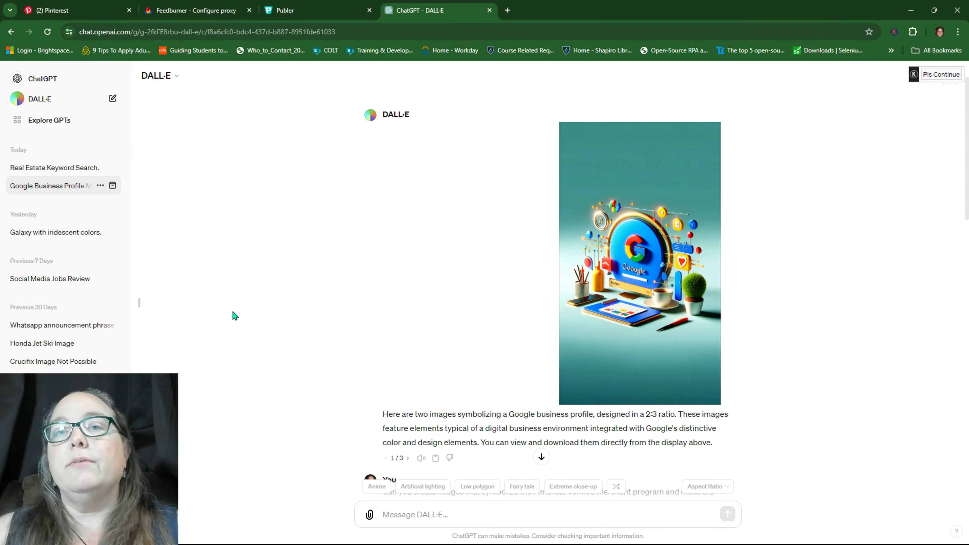
pyautogui.scroll(-3, 277, 361)
pyautogui.scroll(3, 278, 363)
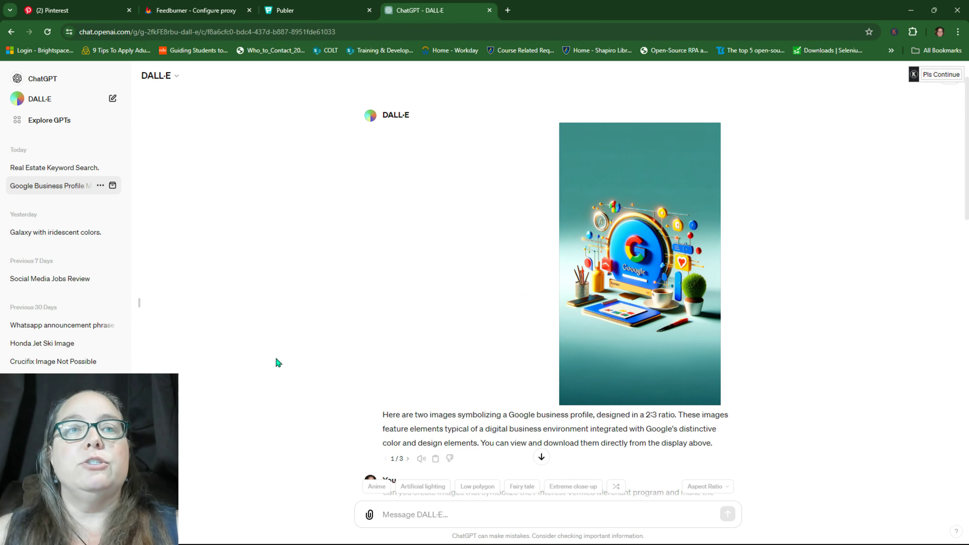
pyautogui.scroll(2, 279, 360)
pyautogui.scroll(-2, 844, 320)
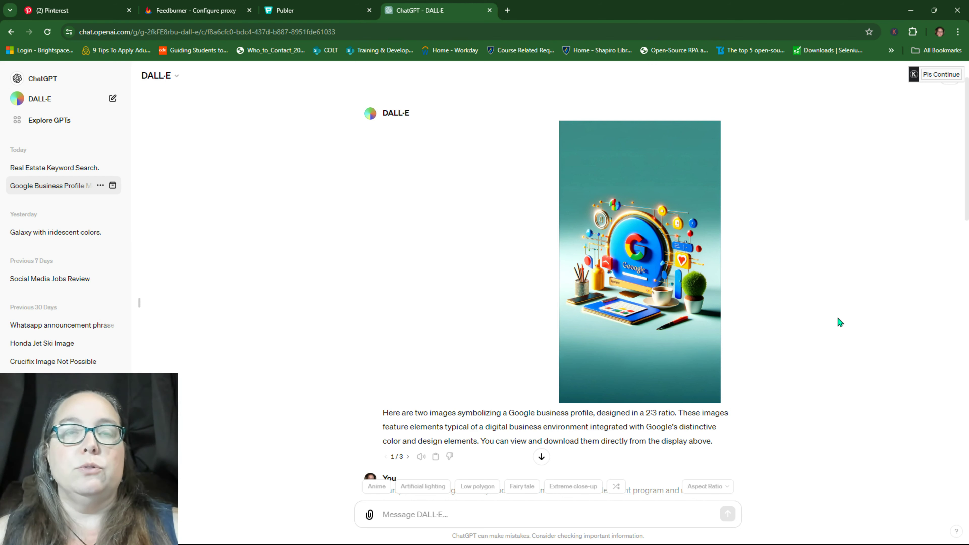
pyautogui.scroll(-1, 829, 330)
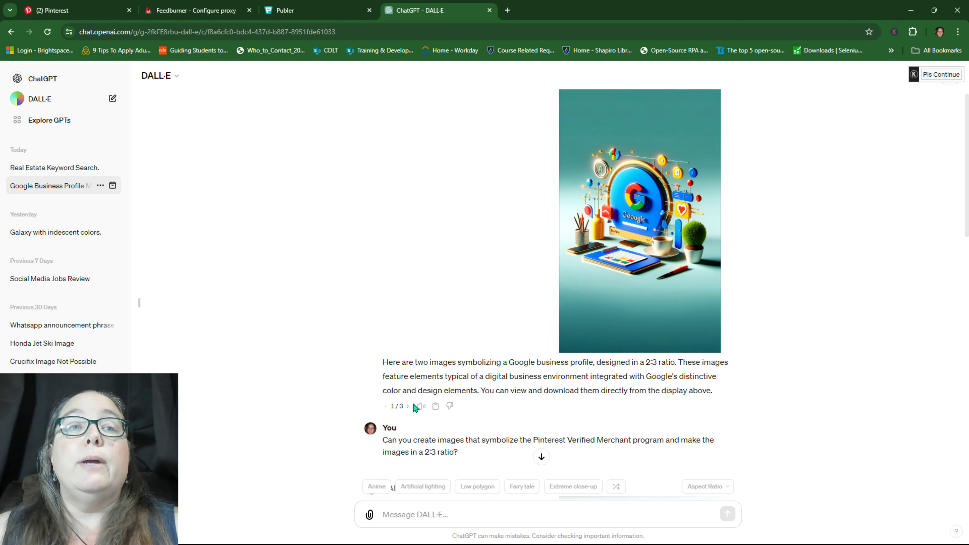
pyautogui.click(407, 406)
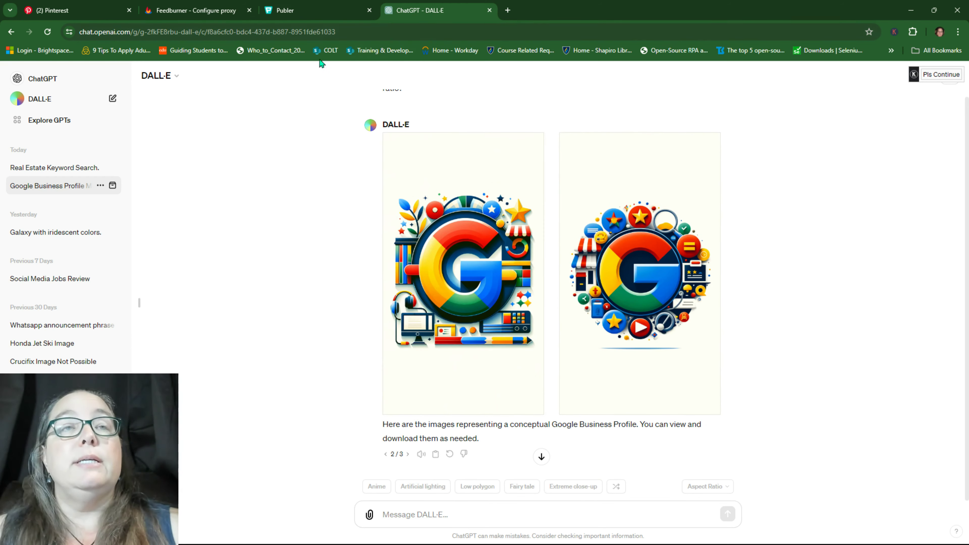
# Switch to Publer and add two more blank posts to the composer for a bulk set of three.
pyautogui.click(292, 7)
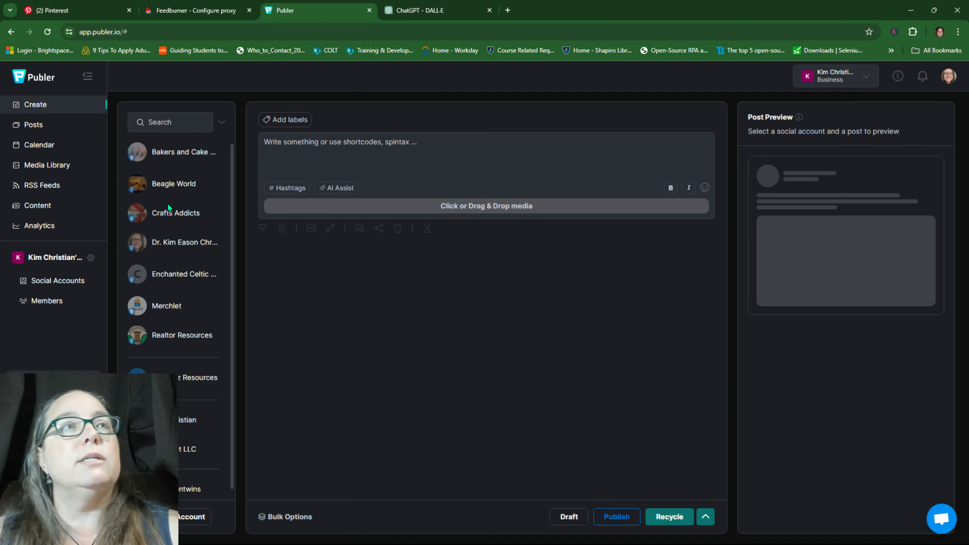
pyautogui.click(297, 519)
pyautogui.click(300, 457)
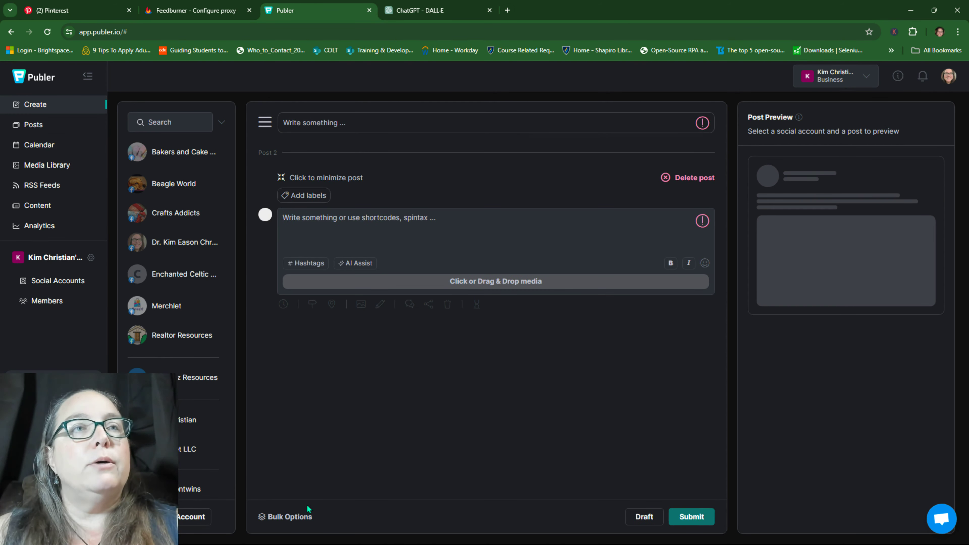
pyautogui.click(293, 519)
pyautogui.click(300, 455)
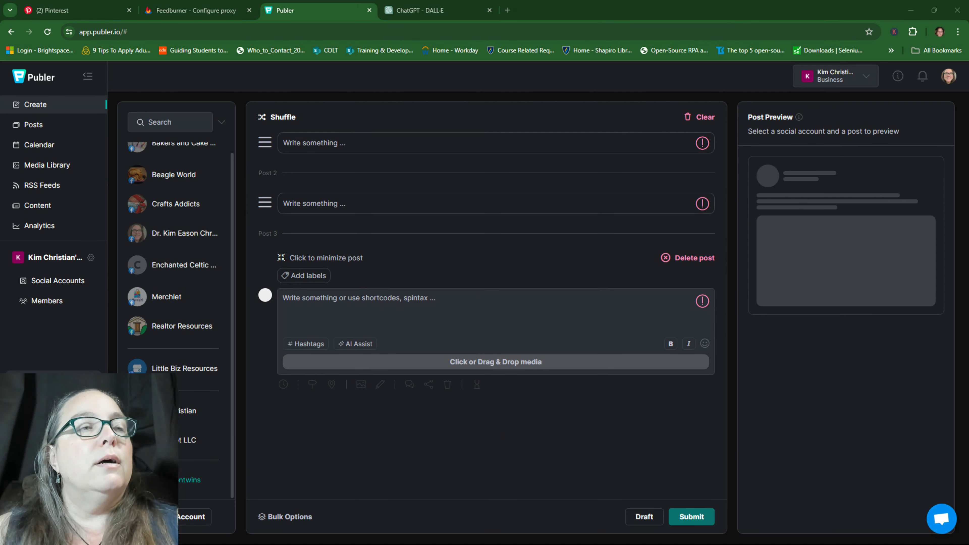
# Select the Pinterest account for the bulk posts, check the first post's scheduling choices, and expand that post for editing.
pyautogui.click(187, 480)
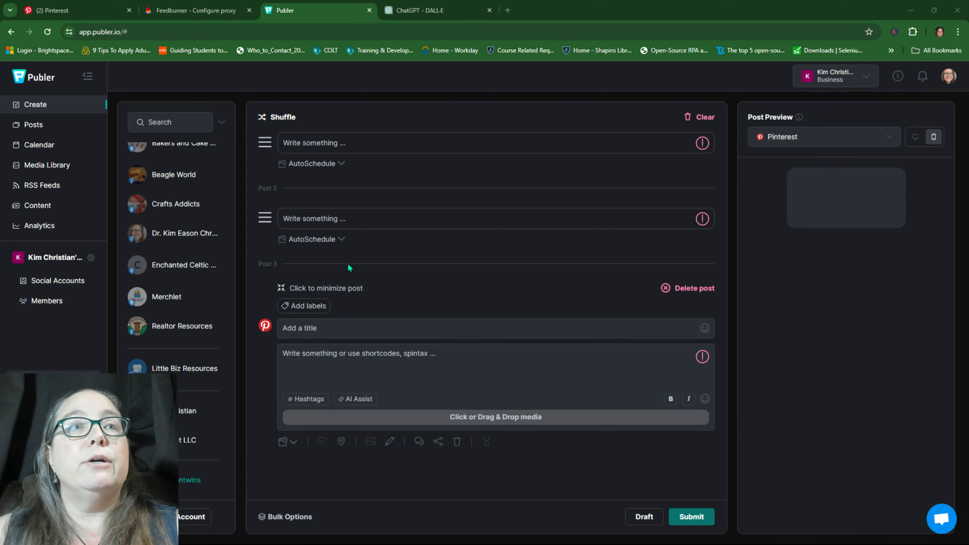
pyautogui.click(342, 163)
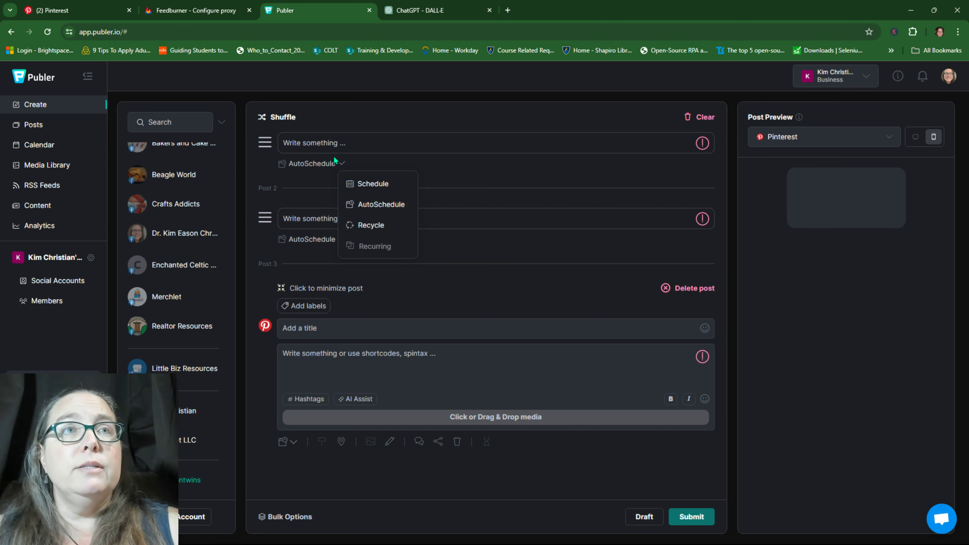
pyautogui.click(336, 147)
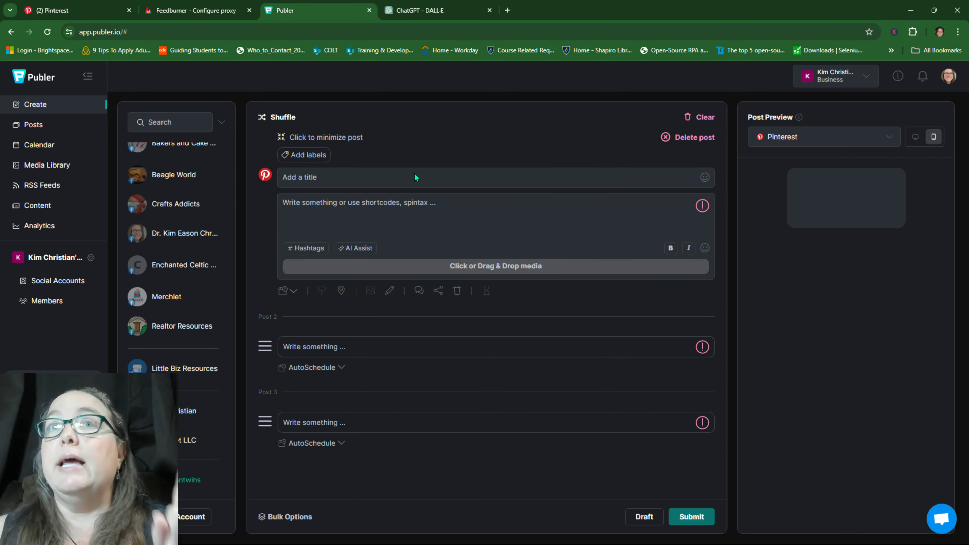
# Switch to ChatGPT and start a new chat, and open youtube.com in a new browser tab.
pyautogui.click(409, 10)
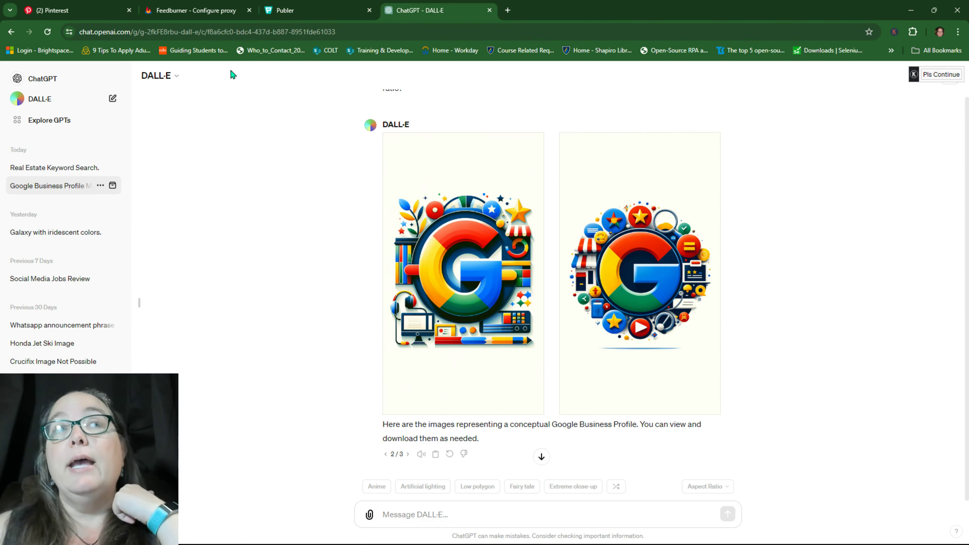
pyautogui.click(42, 86)
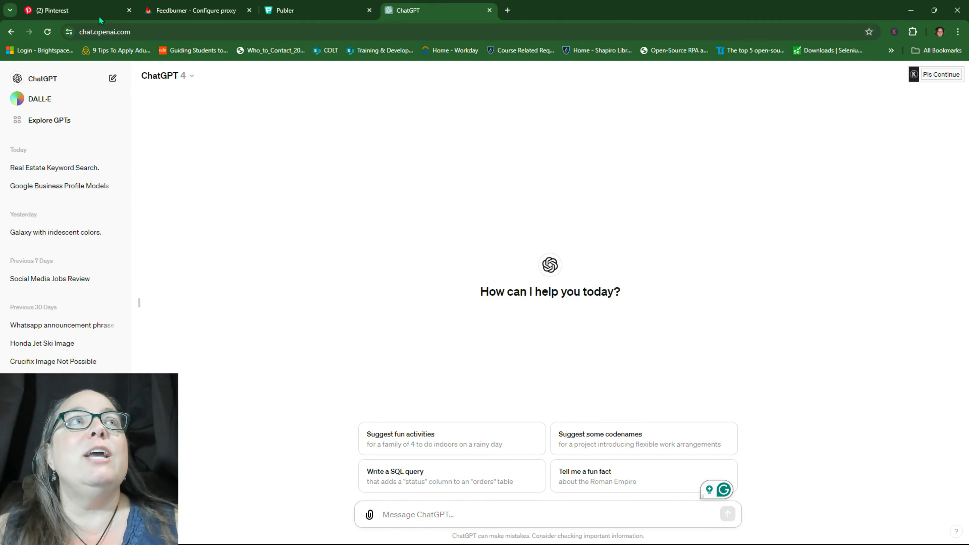
pyautogui.click(508, 10)
pyautogui.write('youtube.com')
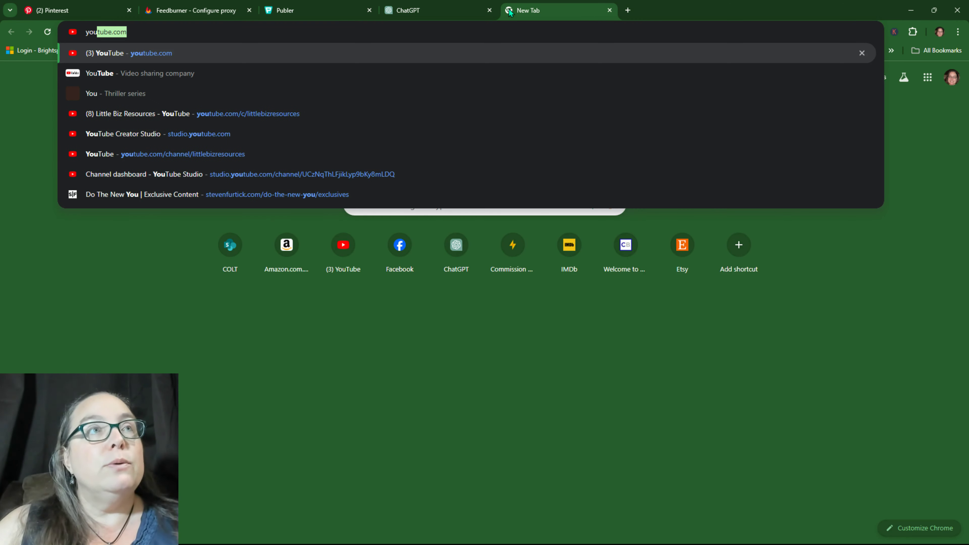
pyautogui.press('Return')
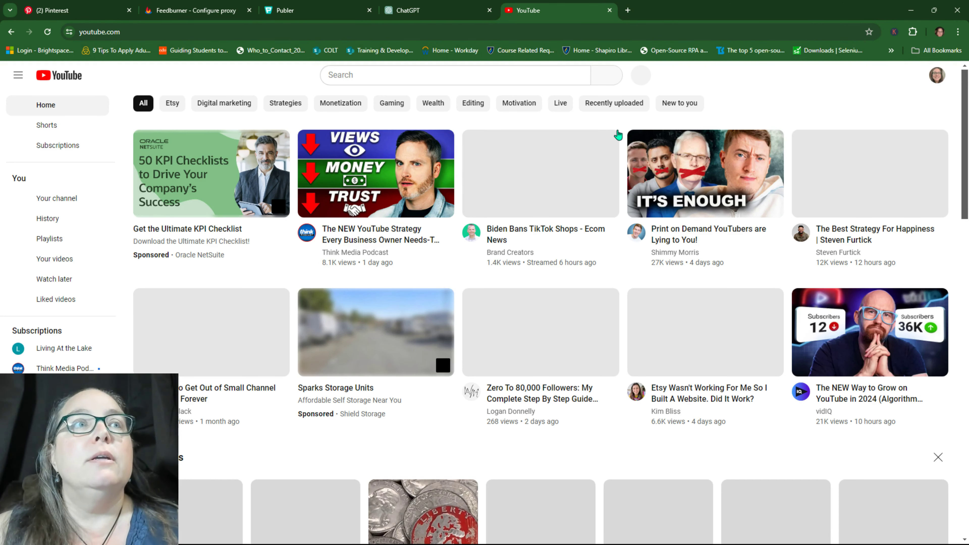
pyautogui.click(937, 74)
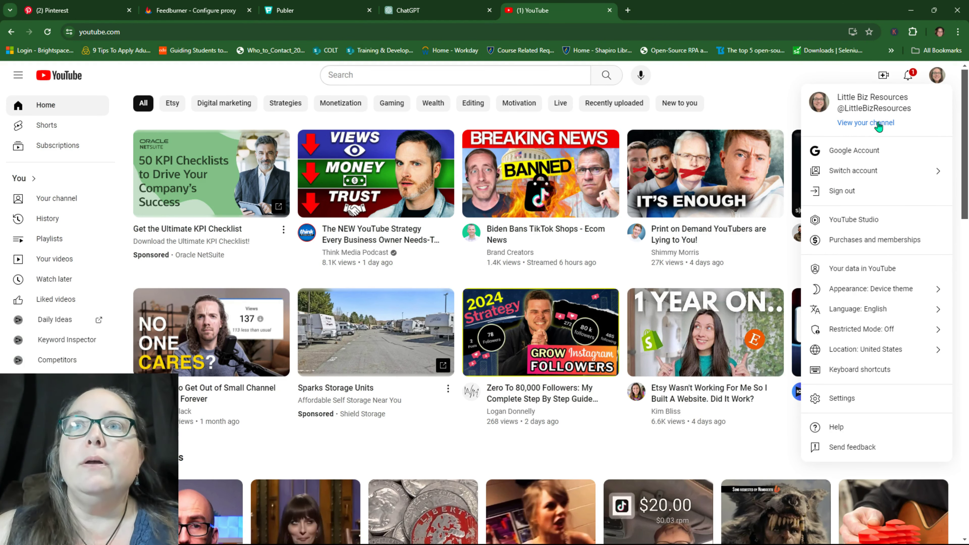
pyautogui.click(854, 151)
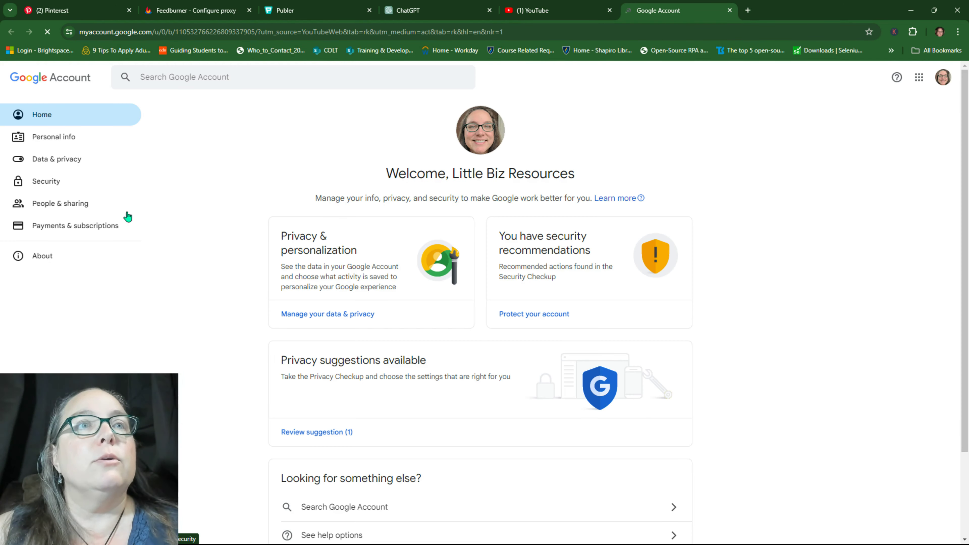
pyautogui.click(730, 11)
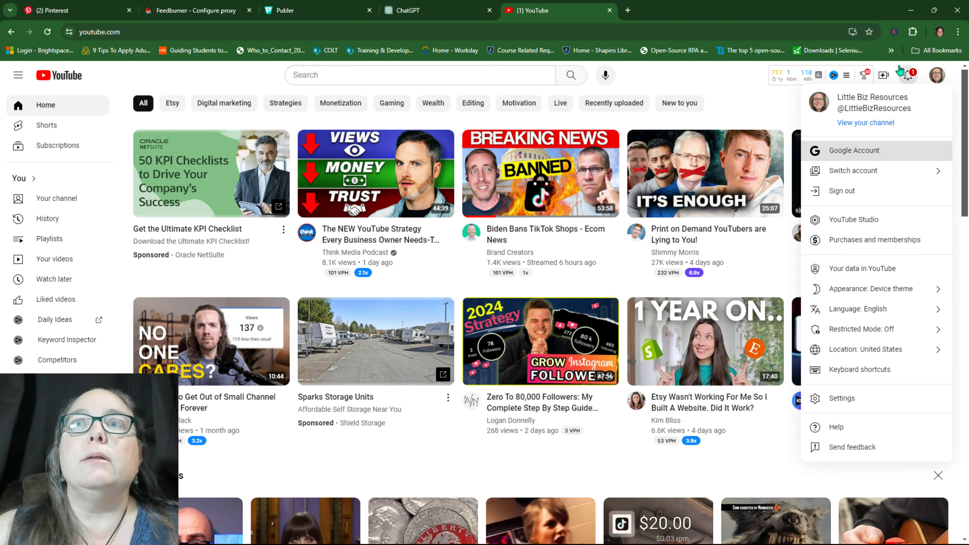
pyautogui.click(941, 82)
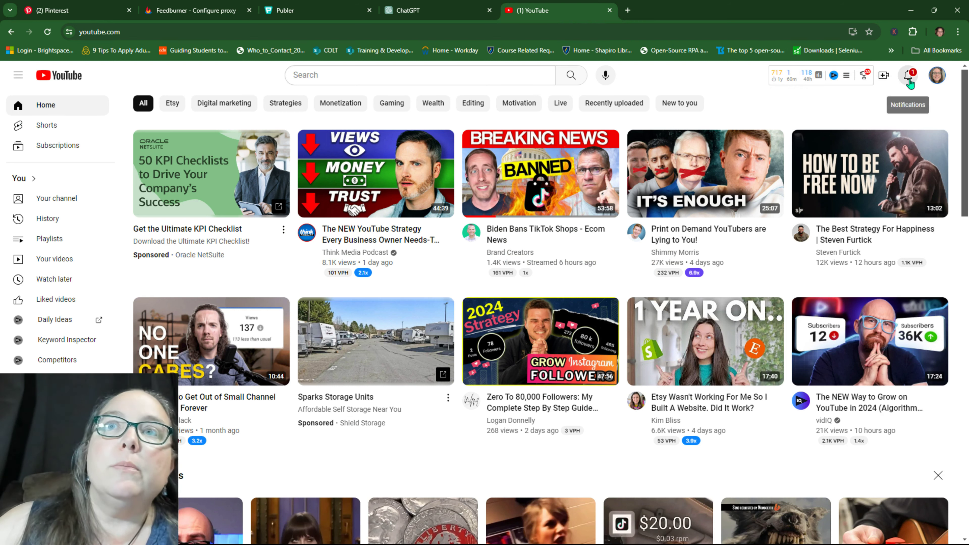
# Open the channel's content list in YouTube Studio and copy the shareable link of the "Create a Google Business GMB Listing for Maps" video.
pyautogui.click(937, 75)
pyautogui.click(876, 221)
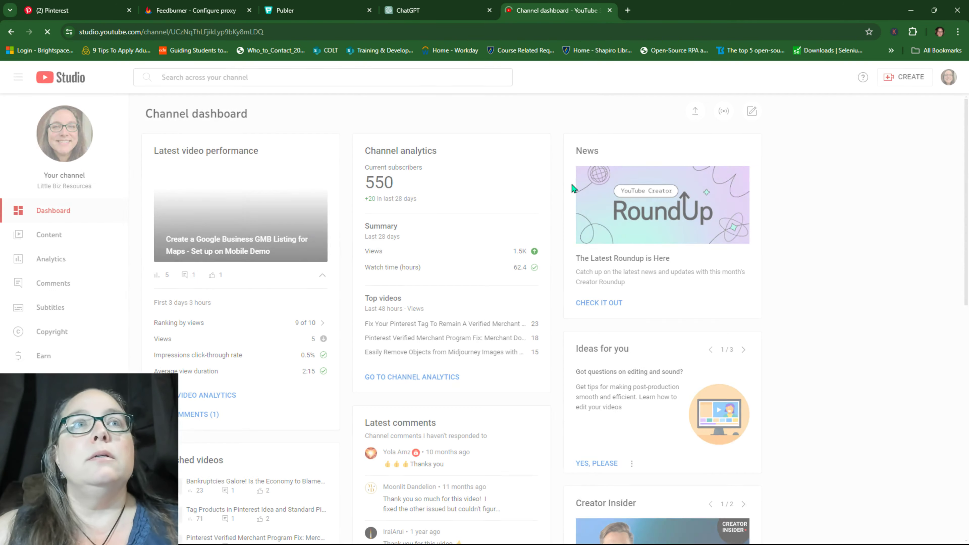
pyautogui.click(39, 244)
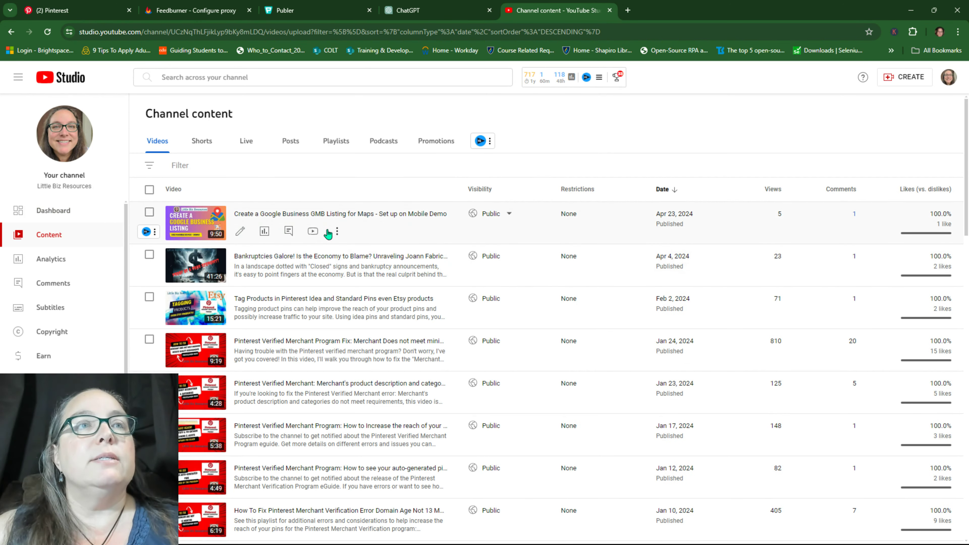
pyautogui.click(337, 231)
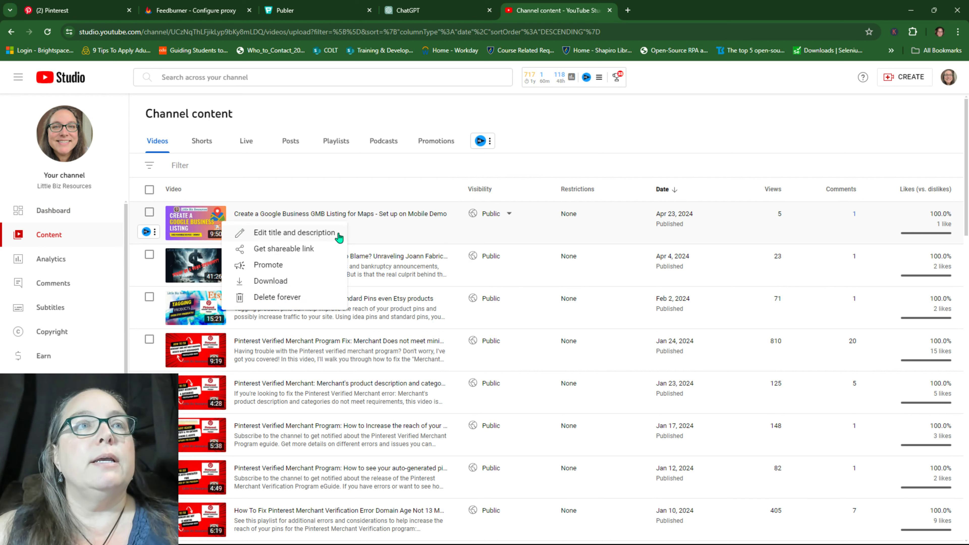
pyautogui.click(313, 251)
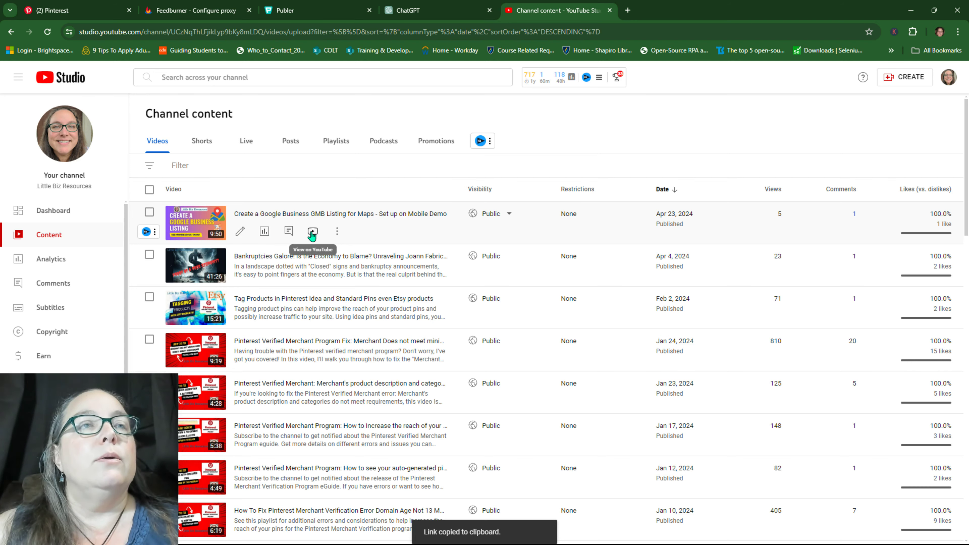
# View the Google Business listing video on YouTube and expand its full description to read it.
pyautogui.click(312, 232)
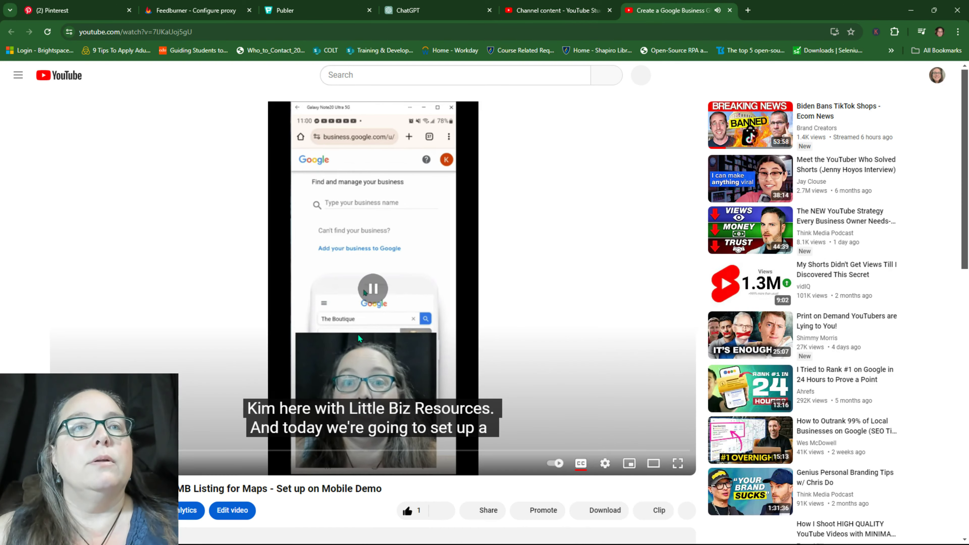
pyautogui.scroll(-10, 358, 334)
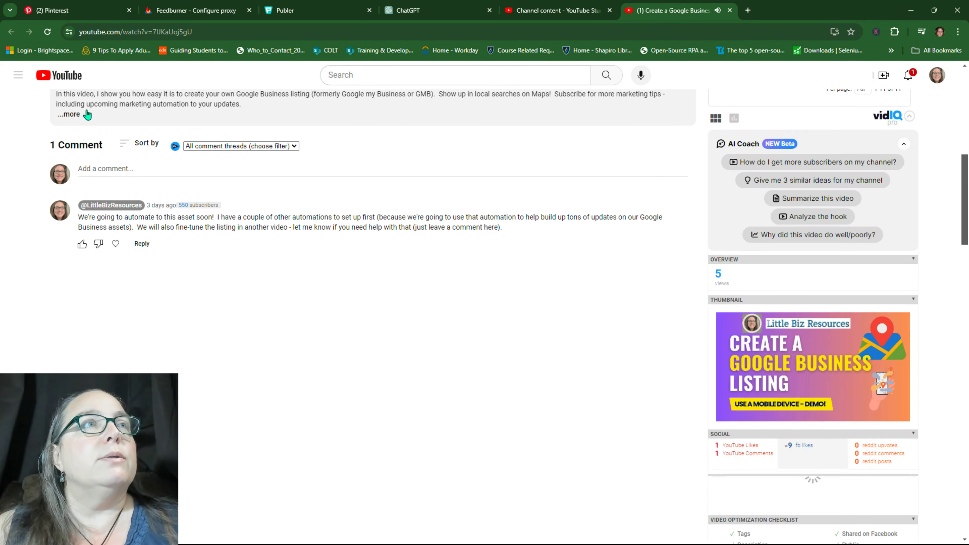
pyautogui.click(69, 114)
pyautogui.scroll(3, 262, 235)
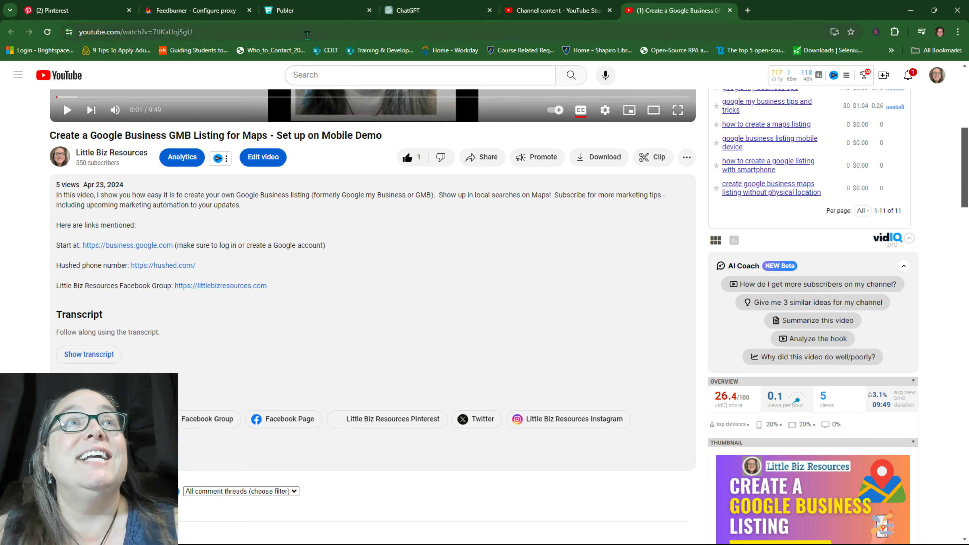
# Switch to ChatGPT and ask for a Pinterest description for a video on how to create a Google Business profile using your smartphone.
pyautogui.click(416, 12)
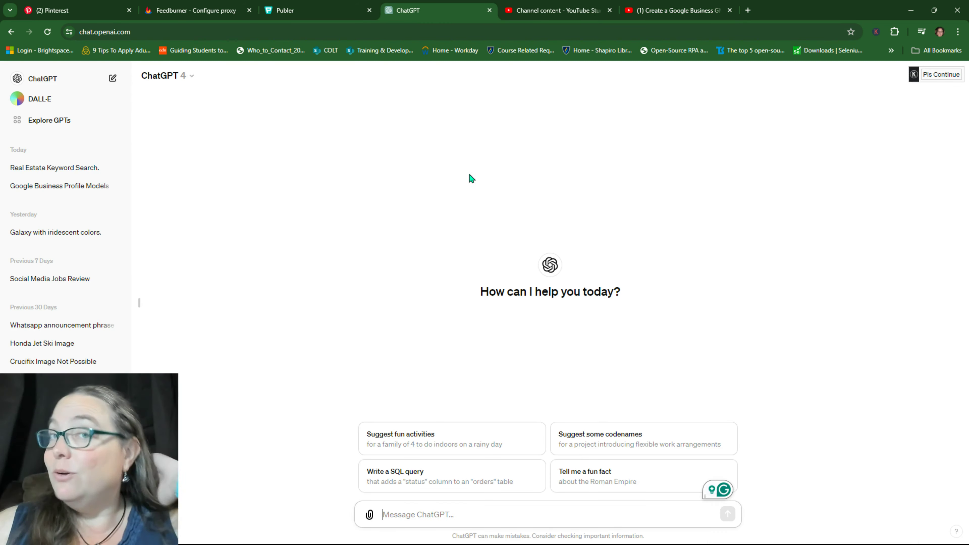
pyautogui.write('Can you please help me come up with a Pinterest description for a video on')
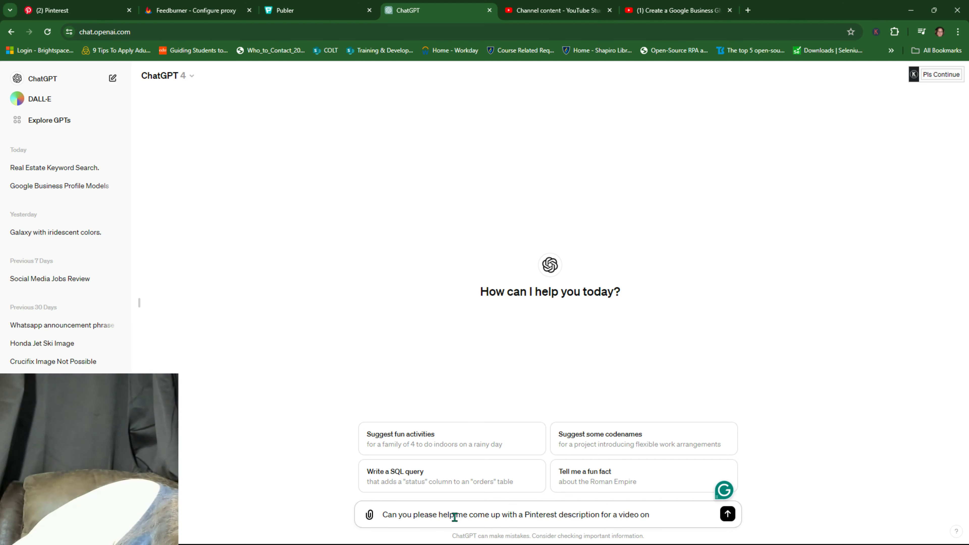
pyautogui.write(' how to create a')
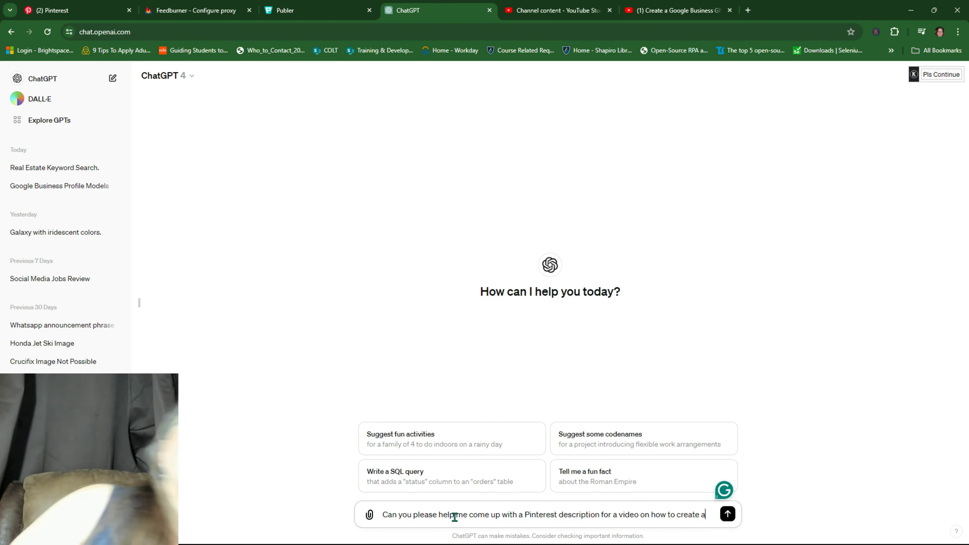
pyautogui.write(' Goo')
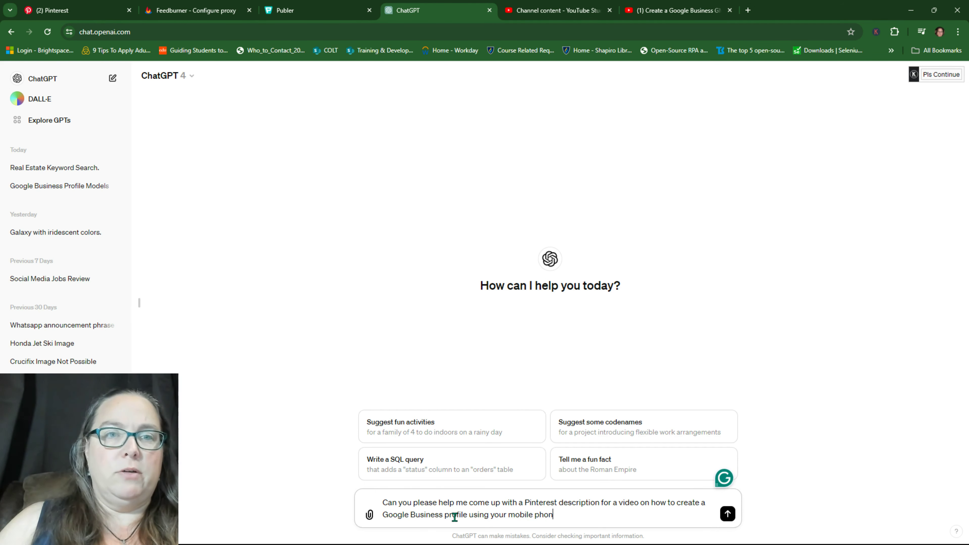
pyautogui.press('BackSpace')
pyautogui.press('BackSpace')
pyautogui.press('BackSpace')
pyautogui.press('BackSpace')
pyautogui.press('BackSpace')
pyautogui.press('BackSpace')
pyautogui.press('BackSpace')
pyautogui.press('BackSpace')
pyautogui.press('BackSpace')
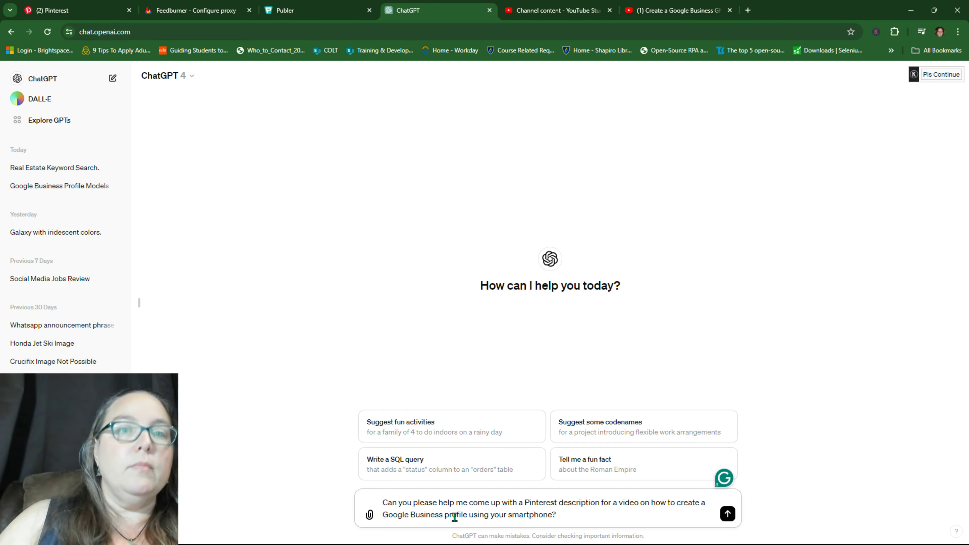
pyautogui.press('Return')
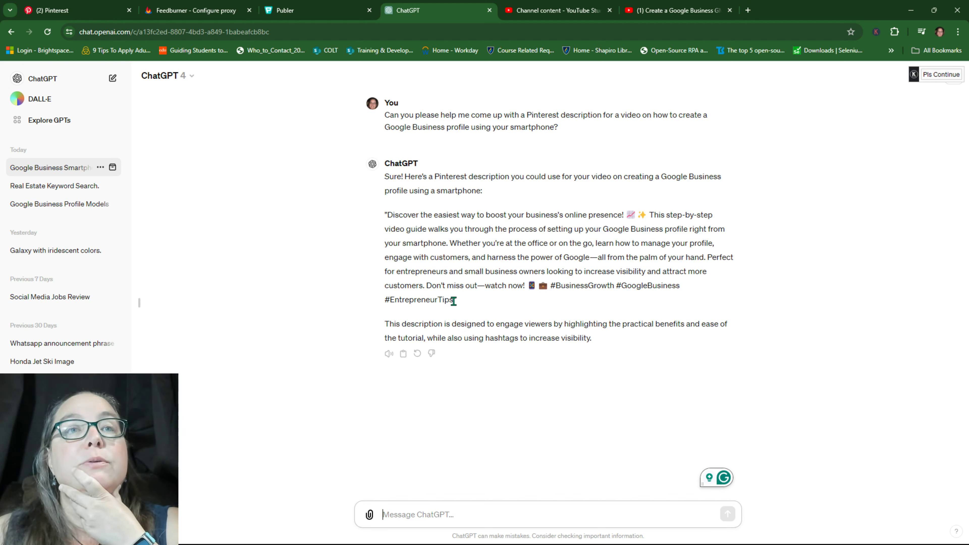
# Copy the generated description from "Discover the easiest way" through "watch now!", leaving out the closing emojis and hashtags.
pyautogui.moveTo(454, 300); pyautogui.dragTo(388, 217)
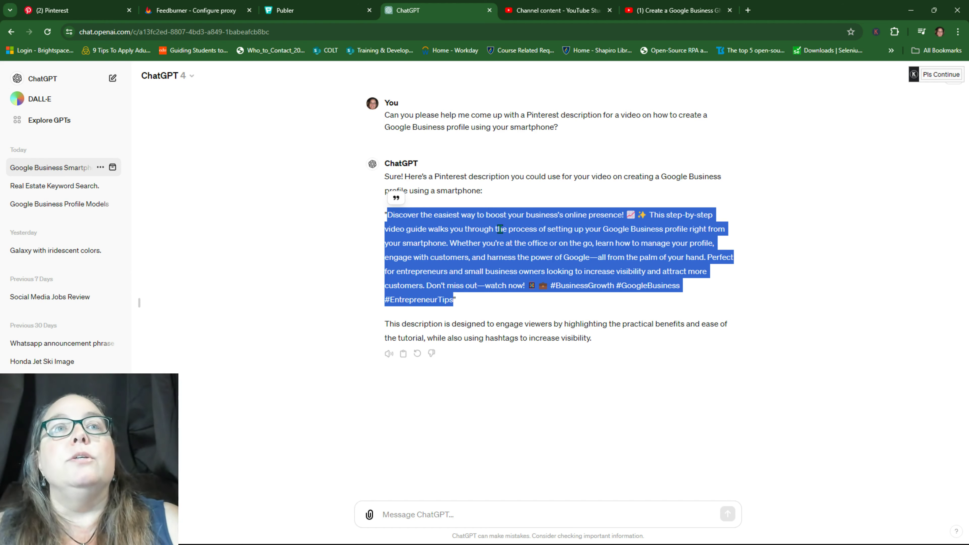
pyautogui.click(445, 224)
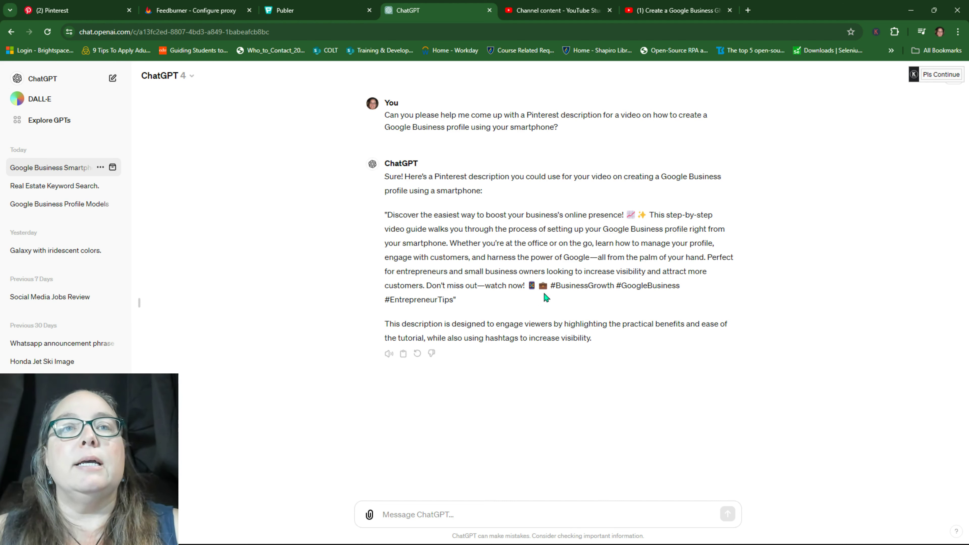
pyautogui.moveTo(526, 286); pyautogui.dragTo(387, 217)
pyautogui.hotkey('ctrl', 'c')
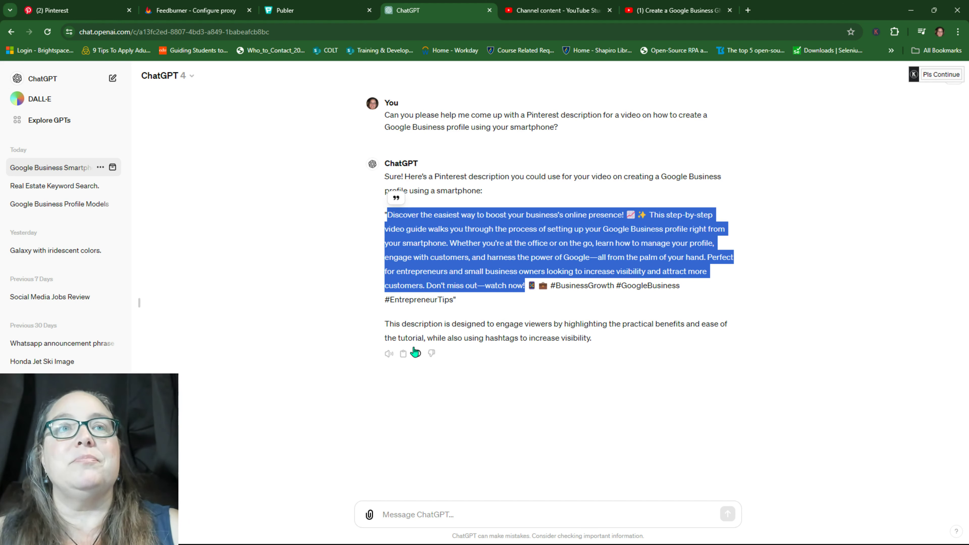
# Write the prompt "Can you please write this in spintax:" followed by the copied description, with the emojis after "presence!" removed.
pyautogui.click(405, 512)
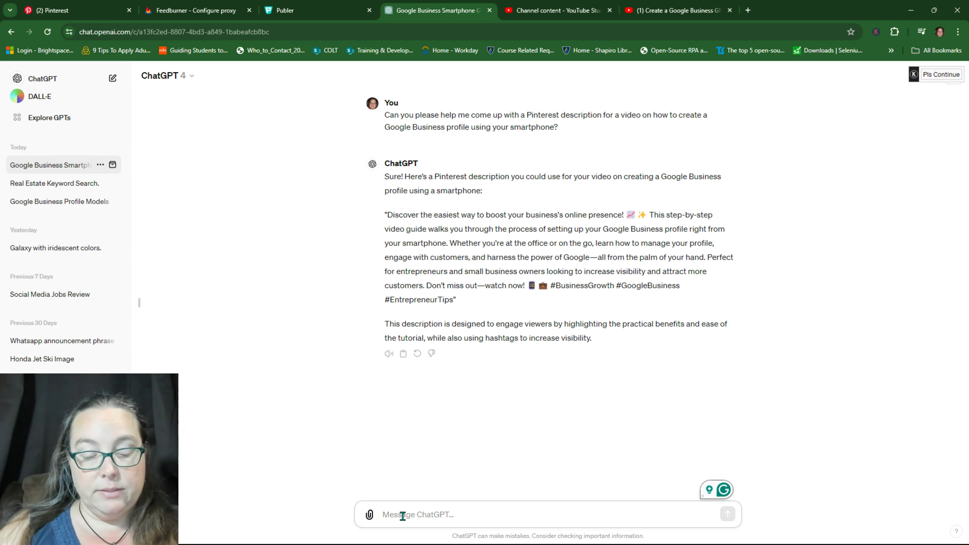
pyautogui.write('Can you please')
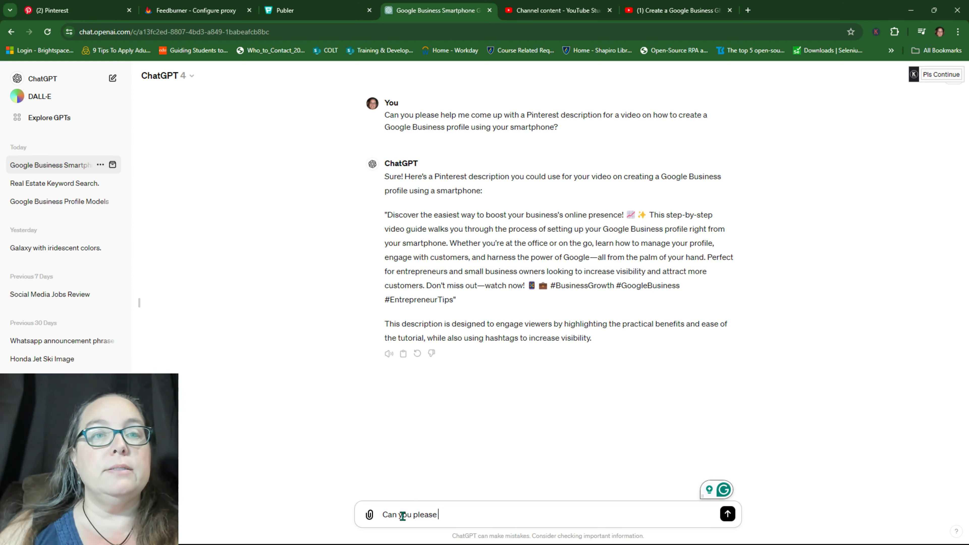
pyautogui.write(' writ')
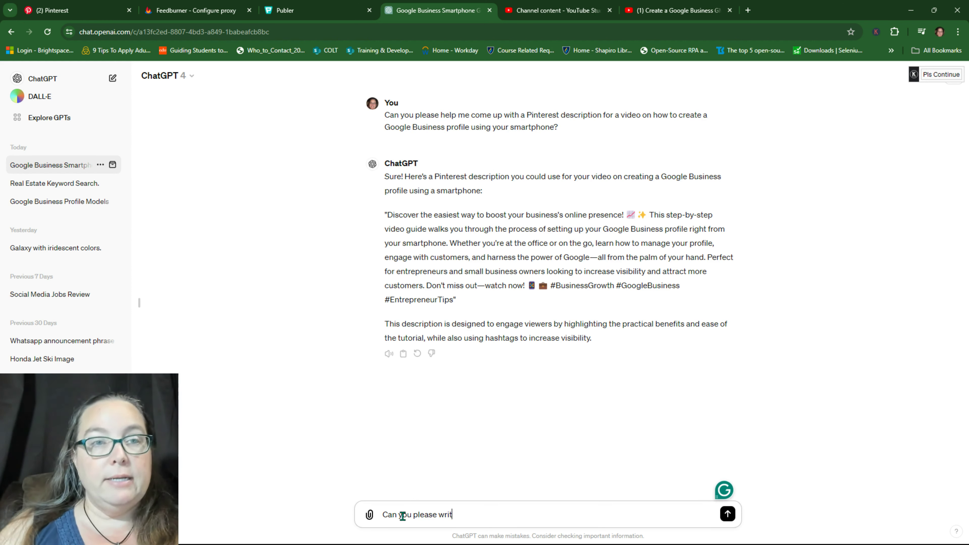
pyautogui.write('e this in spin')
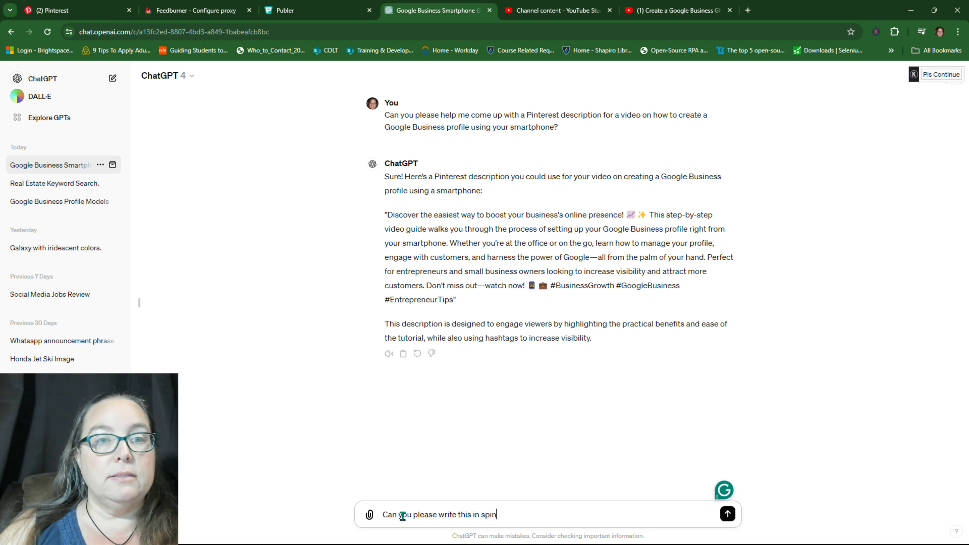
pyautogui.write('tax:')
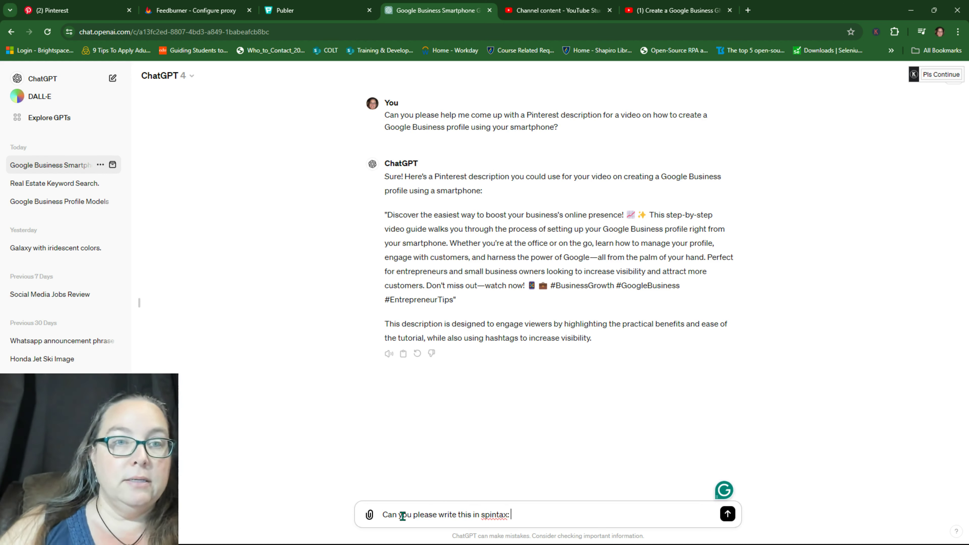
pyautogui.hotkey('ctrl', 'v')
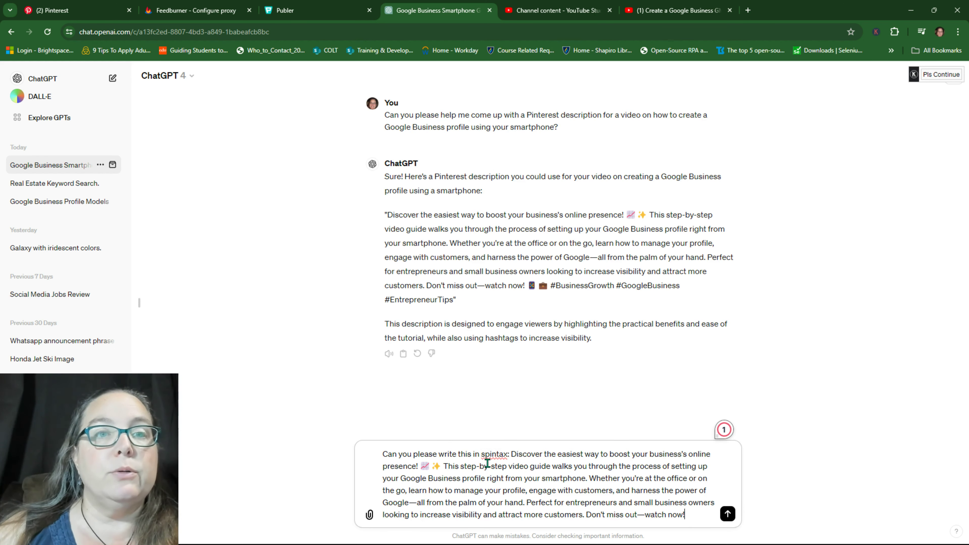
pyautogui.click(442, 466)
pyautogui.press('BackSpace')
pyautogui.press('BackSpace')
pyautogui.press('BackSpace')
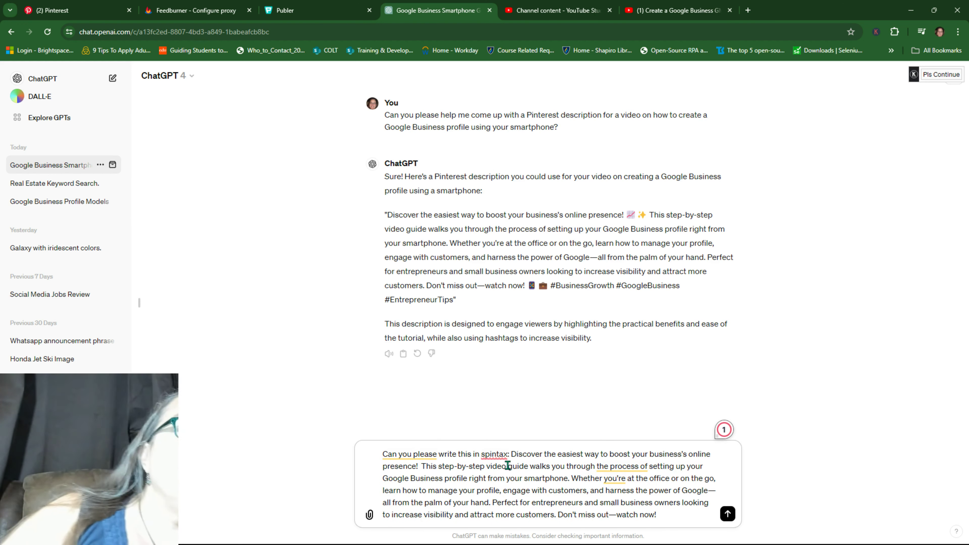
pyautogui.click(508, 455)
pyautogui.write('and add')
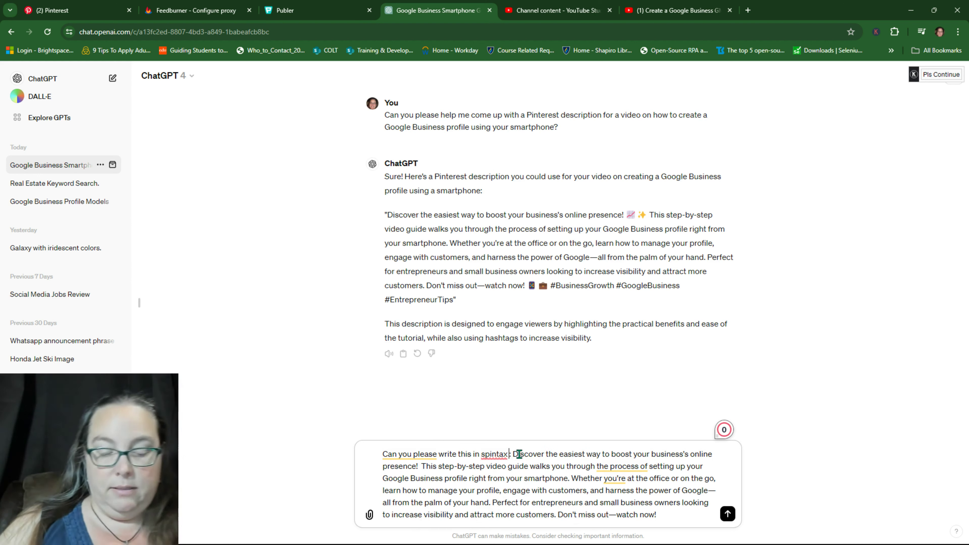
pyautogui.write(' 3 different')
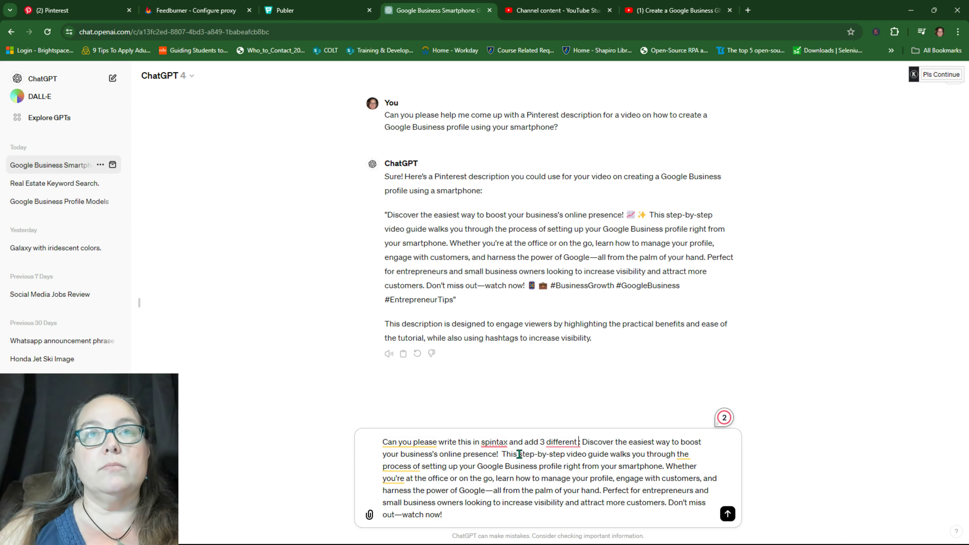
pyautogui.press('BackSpace')
pyautogui.press('BackSpace')
pyautogui.press('BackSpace')
pyautogui.press('BackSpace')
pyautogui.press('BackSpace')
pyautogui.press('BackSpace')
pyautogui.press('BackSpace')
pyautogui.press('BackSpace')
pyautogui.press('BackSpace')
pyautogui.press('BackSpace')
pyautogui.press('BackSpace')
pyautogui.press('BackSpace')
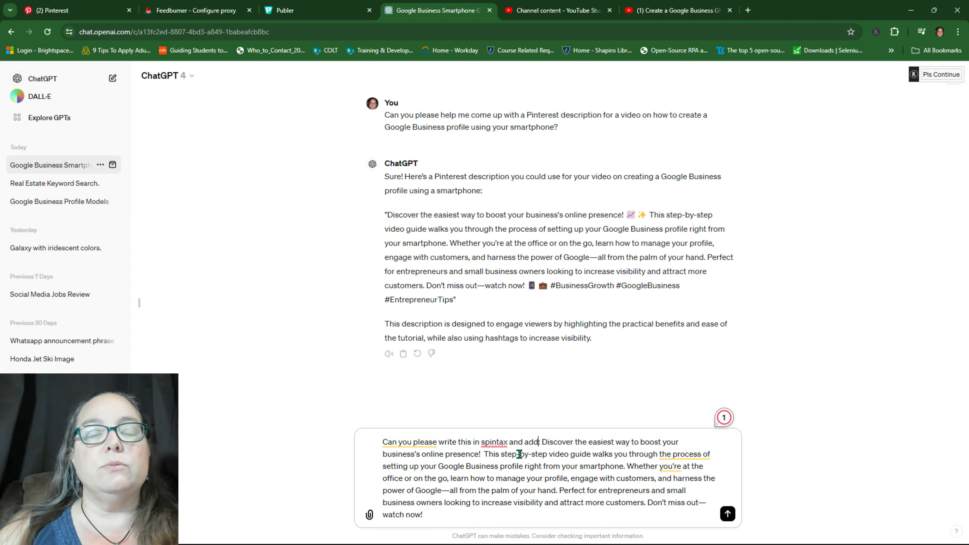
pyautogui.press('BackSpace')
pyautogui.press('BackSpace')
pyautogui.press('BackSpace')
pyautogui.press('BackSpace')
pyautogui.press('BackSpace')
pyautogui.press('BackSpace')
pyautogui.press('BackSpace')
pyautogui.press('BackSpace')
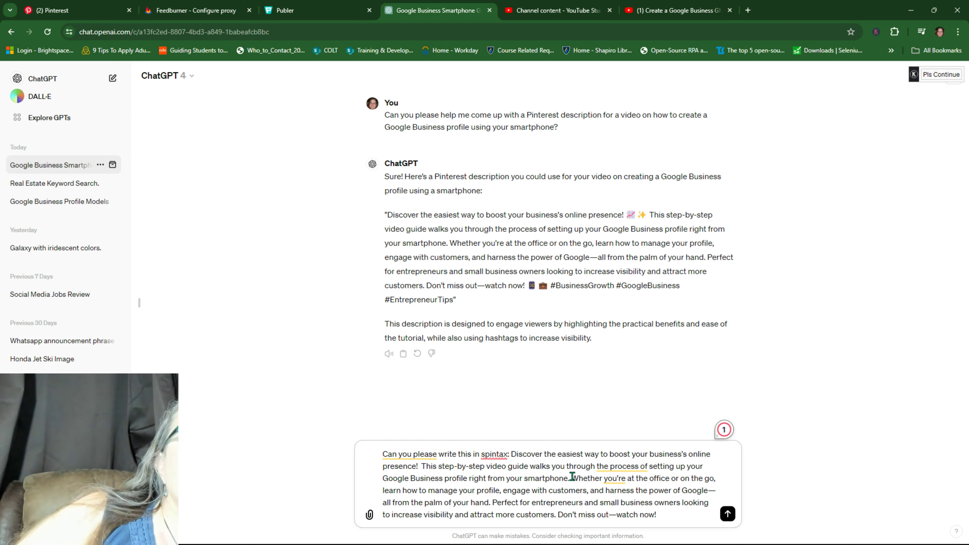
# Remove the "Whether you're at the office" and "Don't miss out—watch now!" sentences from the spintax prompt and send it.
pyautogui.moveTo(571, 478); pyautogui.dragTo(493, 504)
pyautogui.press('BackSpace')
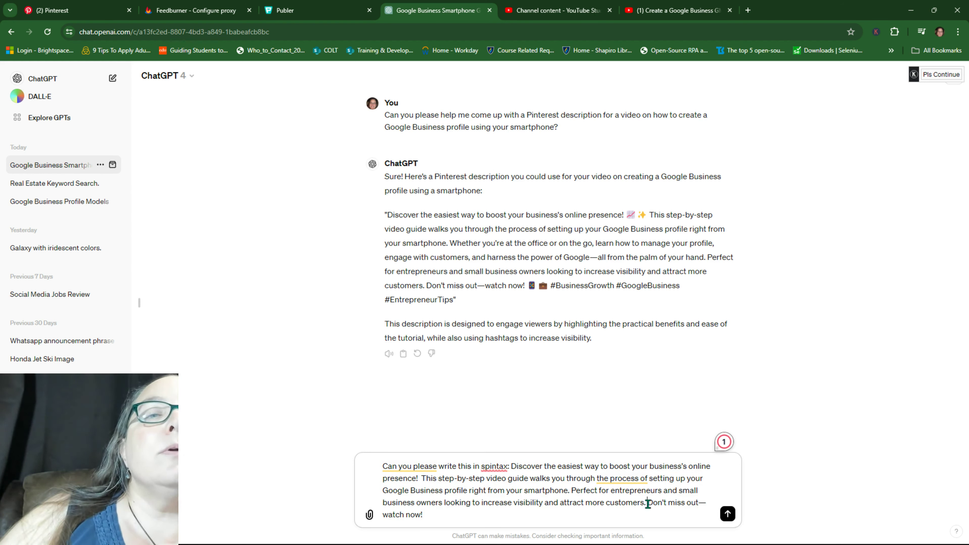
pyautogui.moveTo(646, 502); pyautogui.dragTo(467, 516)
pyautogui.press('BackSpace')
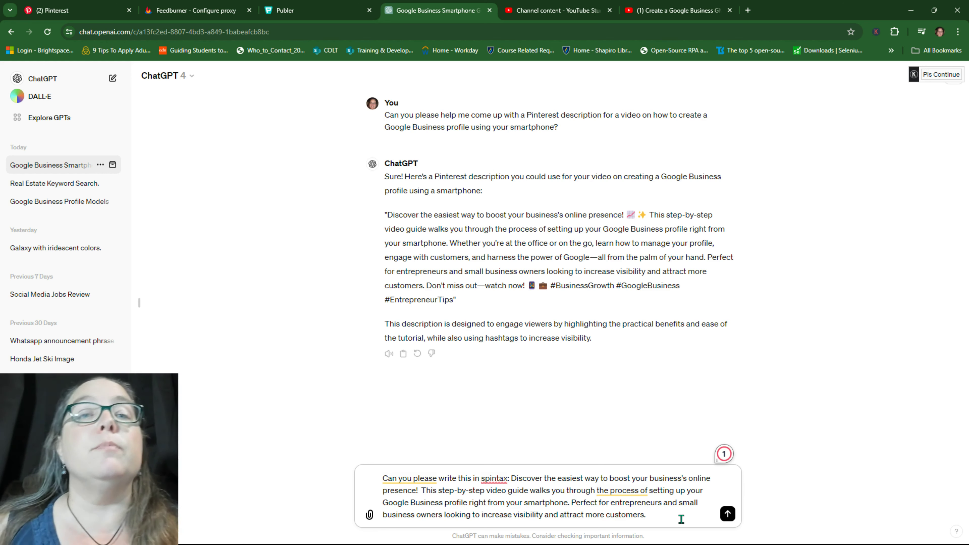
pyautogui.press('Return')
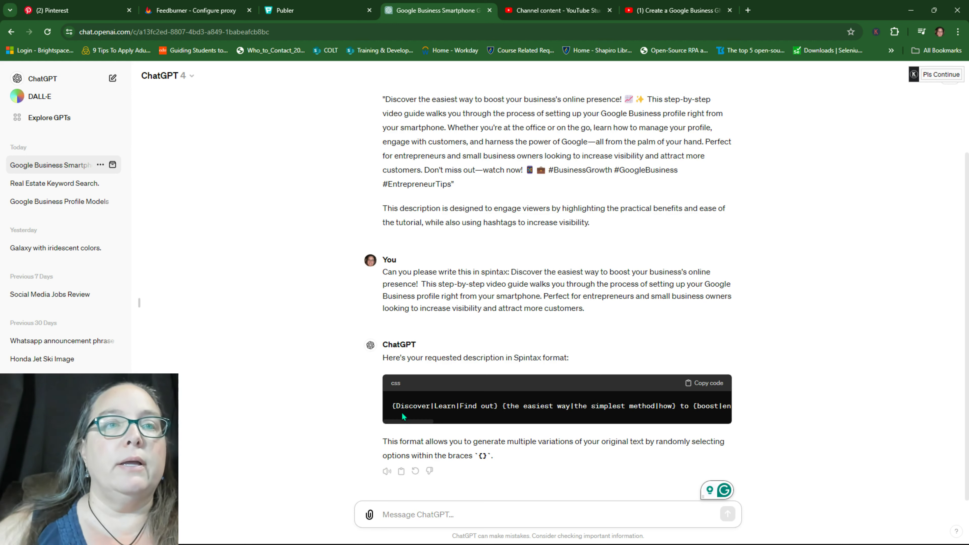
# Copy the full spintax description from the code block in the reply.
pyautogui.moveTo(392, 406); pyautogui.dragTo(738, 408)
pyautogui.click(712, 383)
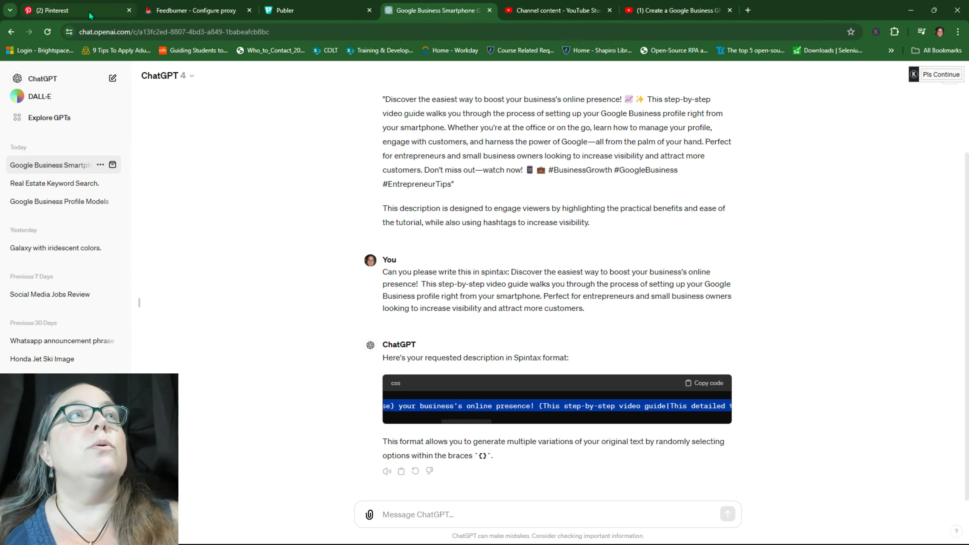
# Switch to Publer and paste the copied spintax description into the first post's text.
pyautogui.click(309, 11)
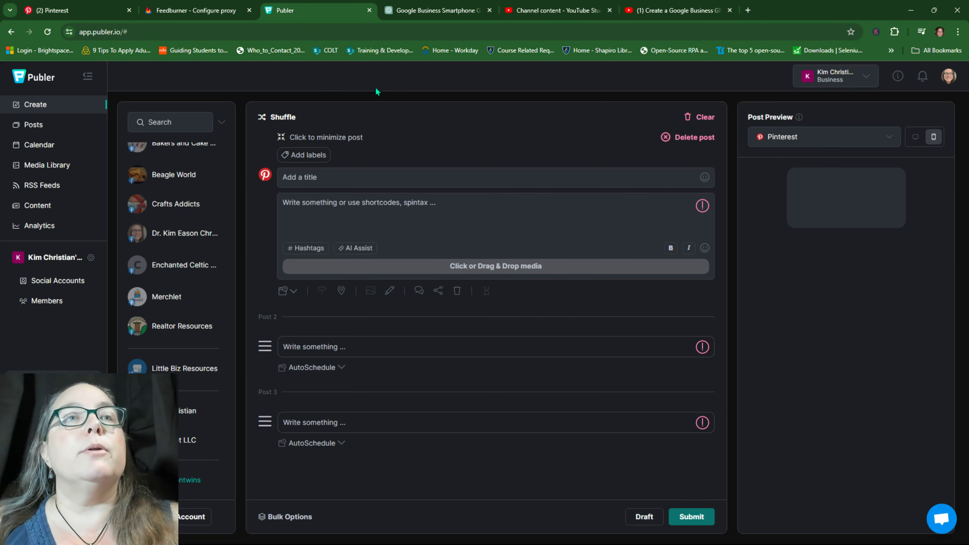
pyautogui.click(352, 211)
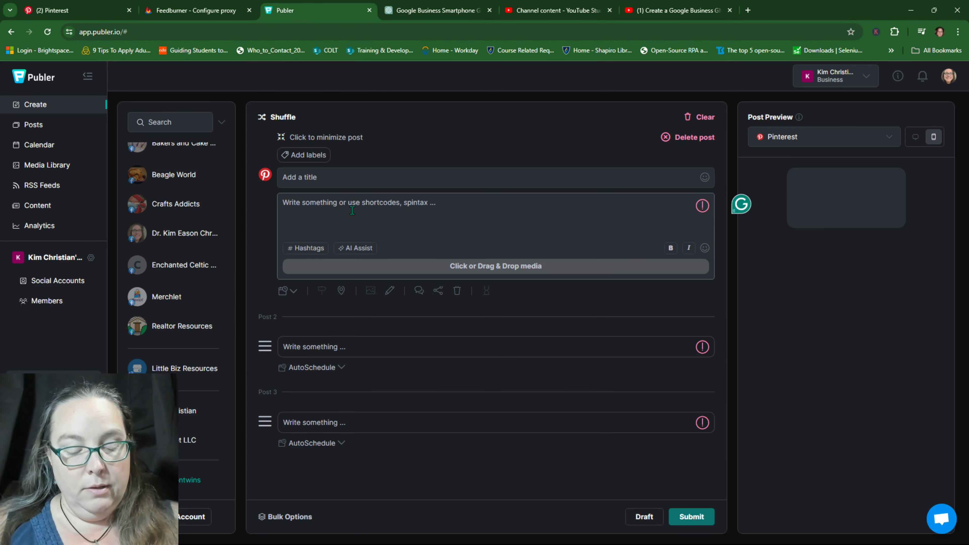
pyautogui.write("{Discover|Learn|Find out} {the easiest way|the simplest method|how} to {boost|enhance|increase} your business's online presence! {This step-by-step video guide|This detailed tutorial|This comprehensive walkthrough} {walks you through|guide you through|shows you} {the process|how|the steps} of setting up your Google Business profile {right from|directly from|straight from} your smartphone. {Perfect for|Ideal for|Great for} entrepreneurs and small business owners {looking to increase|seeking to boost|aiming to enhance} visibility and attract more customers.")
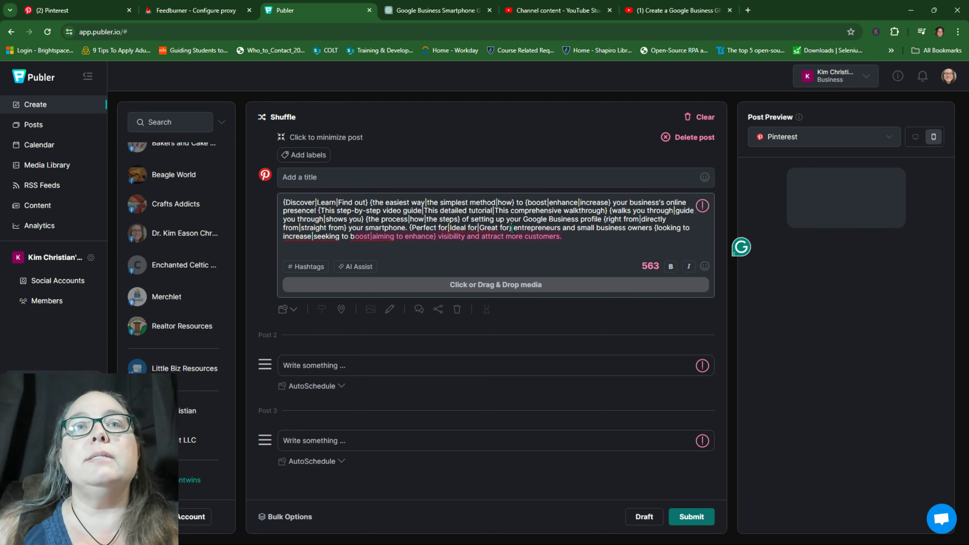
# Replace the spintax group "{Perfect for|Ideal for|Great for}" in the first post with plain "Perfect for".
pyautogui.moveTo(512, 228); pyautogui.dragTo(409, 228)
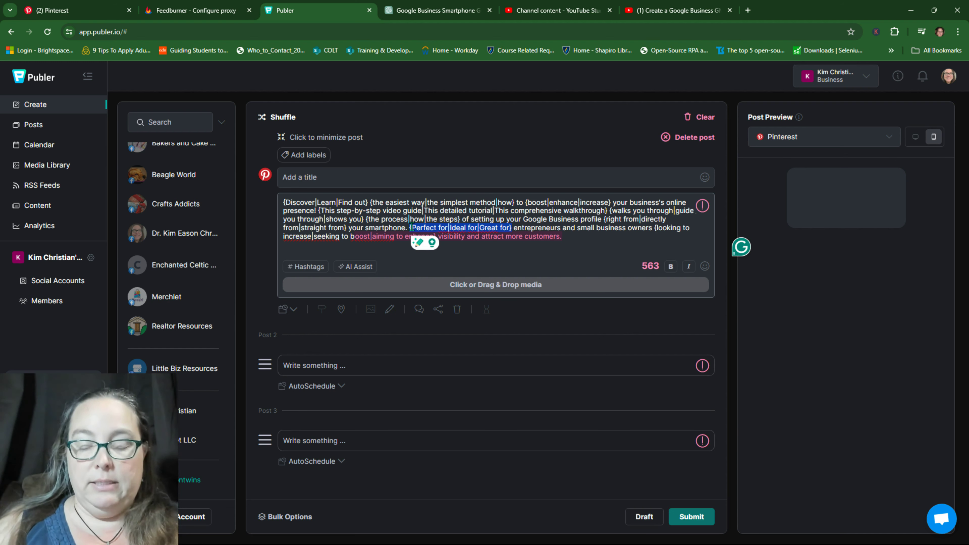
pyautogui.write('Perfect')
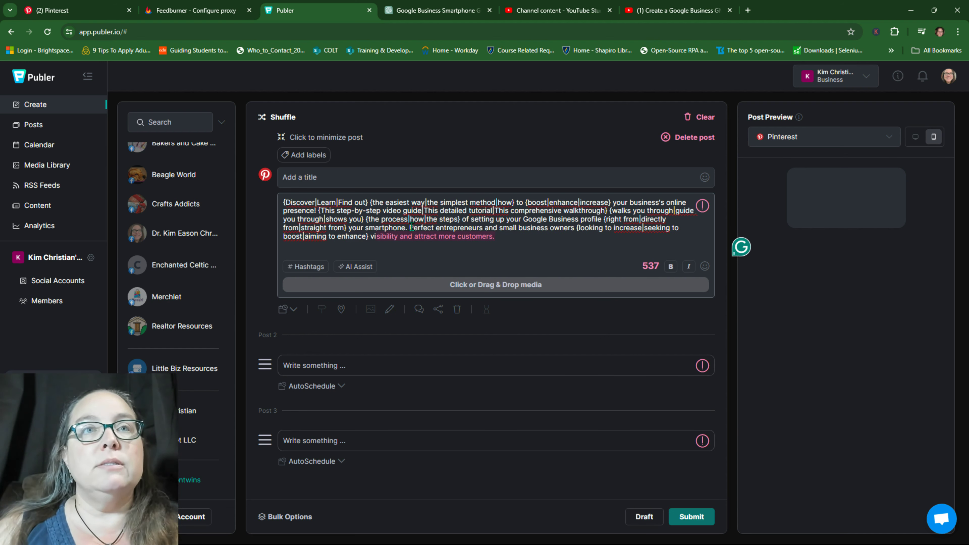
pyautogui.write(' for')
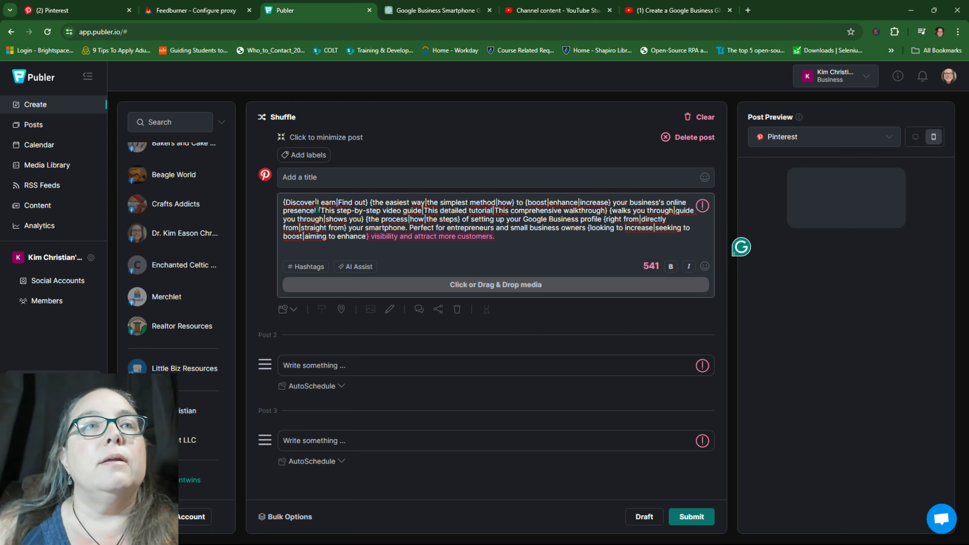
# Replace the step-by-step guide spintax sentence with "This step-by-step video guide walks you through the process of setting up your Google Business profile right fro your smartphone.".
pyautogui.moveTo(318, 210); pyautogui.dragTo(461, 219)
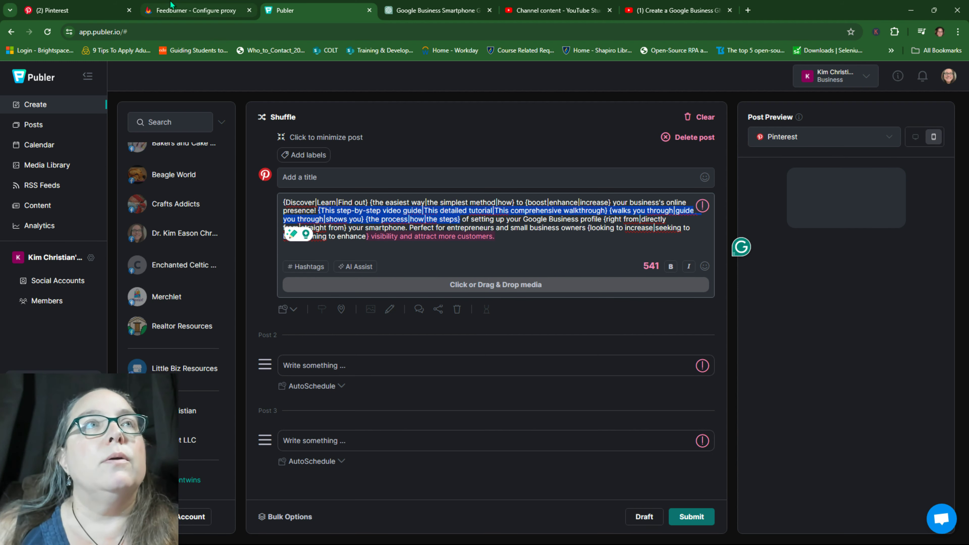
pyautogui.hotkey('ctrl', 'Tab')
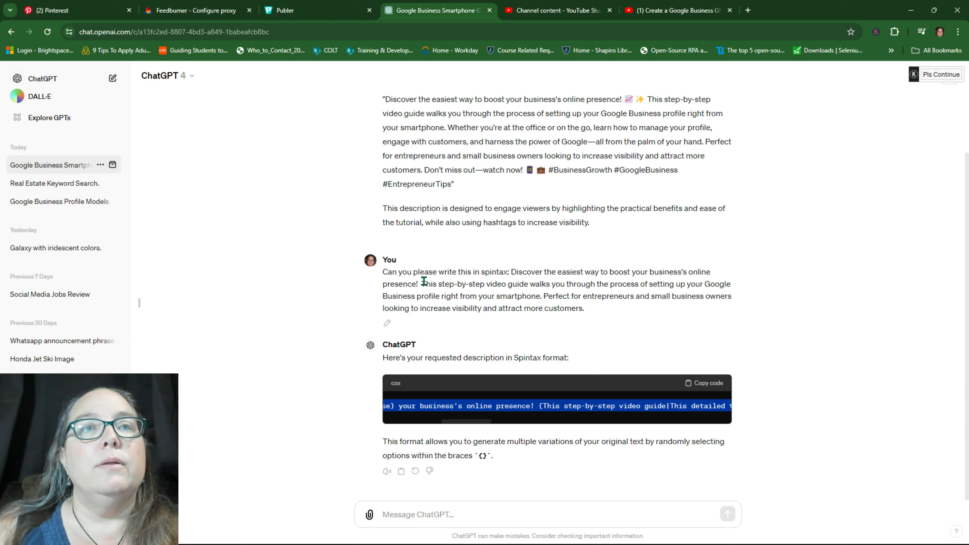
pyautogui.moveTo(421, 284); pyautogui.dragTo(542, 300)
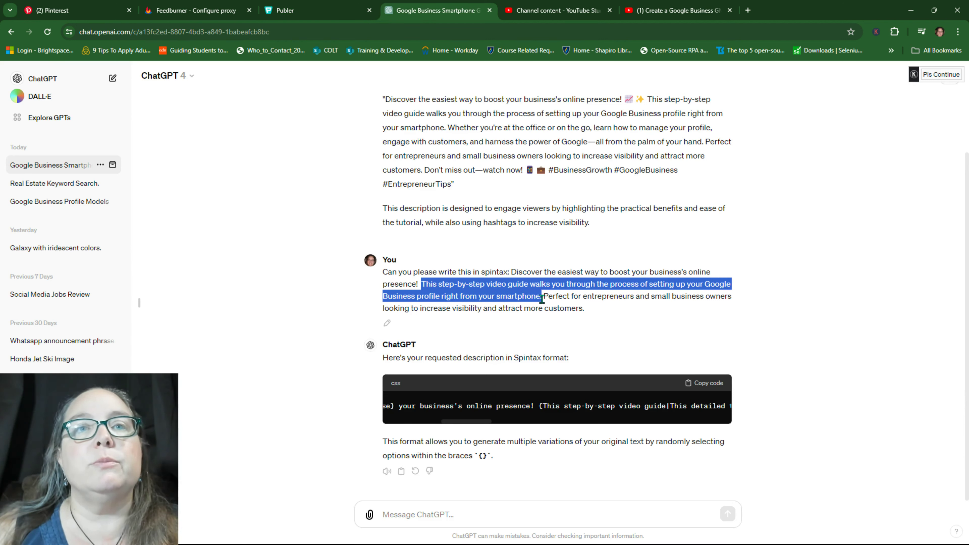
pyautogui.click(286, 14)
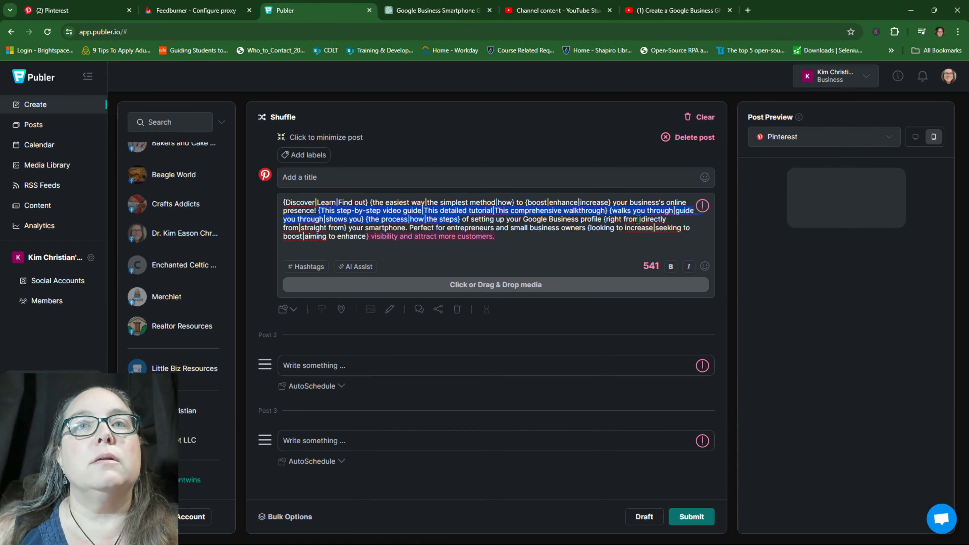
pyautogui.moveTo(408, 227); pyautogui.dragTo(323, 210)
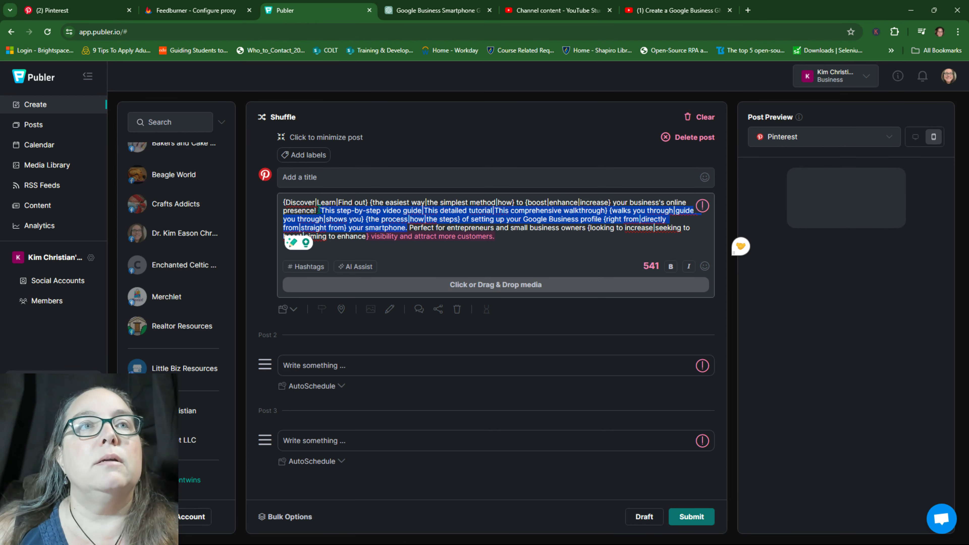
pyautogui.write('This step-by-step video guide walks you through the process of setting up your Google Business profile right fro your smartphone.')
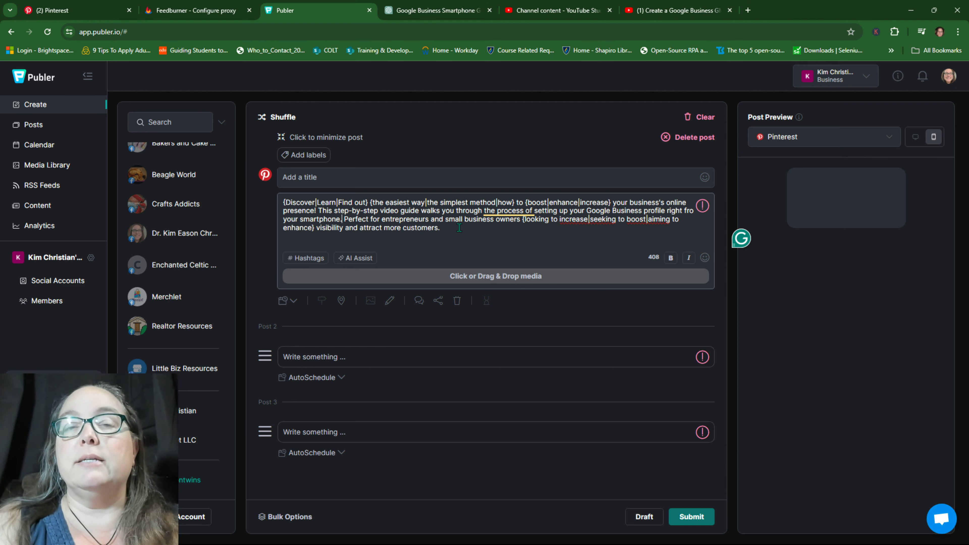
# Search the hashtag suggestions for "entrepreneur" and add #entrepreneurship at the end of the first post's description.
pyautogui.click(305, 259)
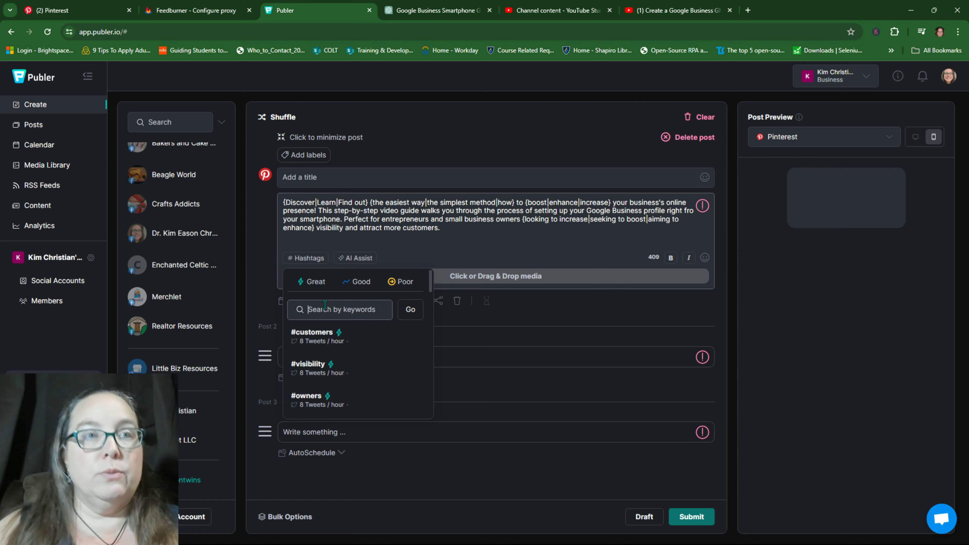
pyautogui.write('entrepreneur')
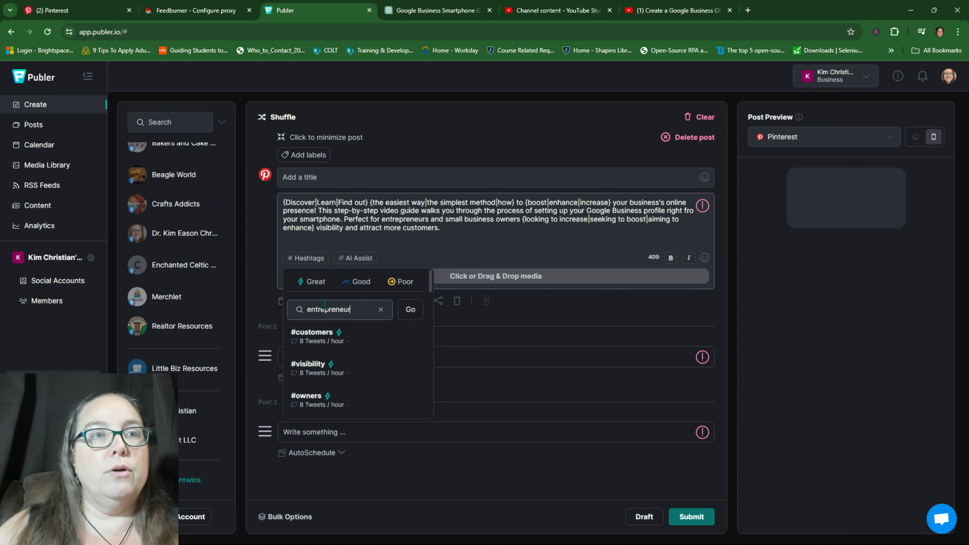
pyautogui.press('Return')
pyautogui.scroll(-3, 346, 331)
pyautogui.click(346, 331)
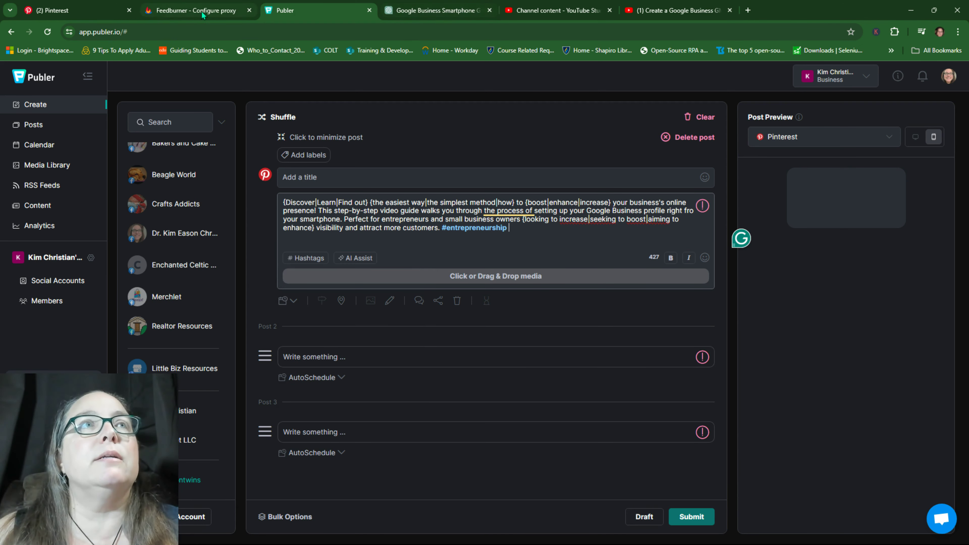
# Switch to ChatGPT and send the prompt "Can you create 9 hashtags for the Pinterest pin description?".
pyautogui.click(434, 10)
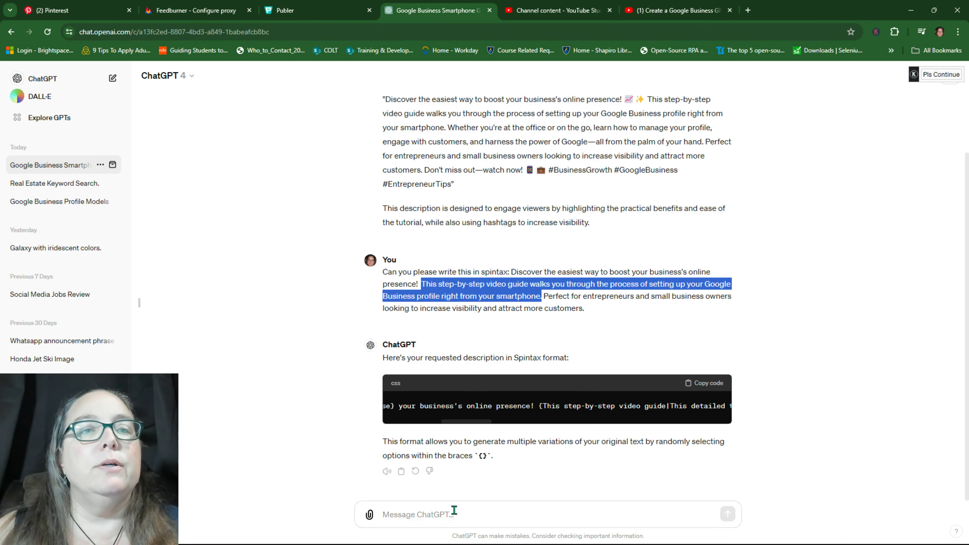
pyautogui.click(450, 521)
pyautogui.write('Can you crea')
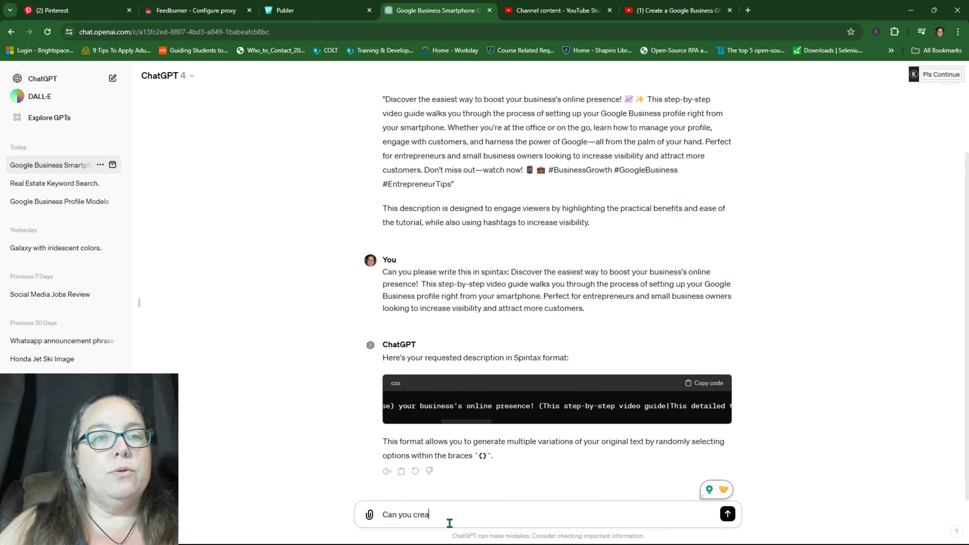
pyautogui.write('te 9 hashtags for the')
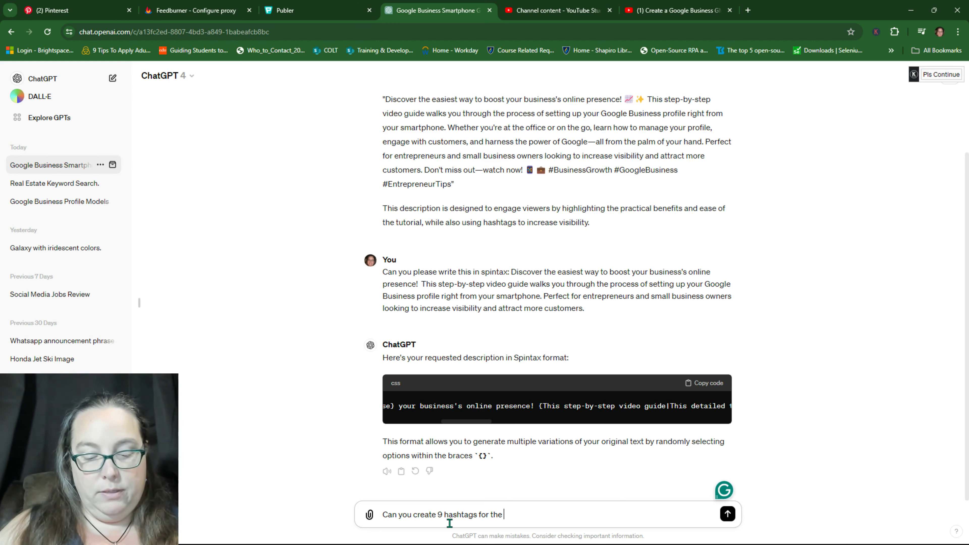
pyautogui.write(' Video descript')
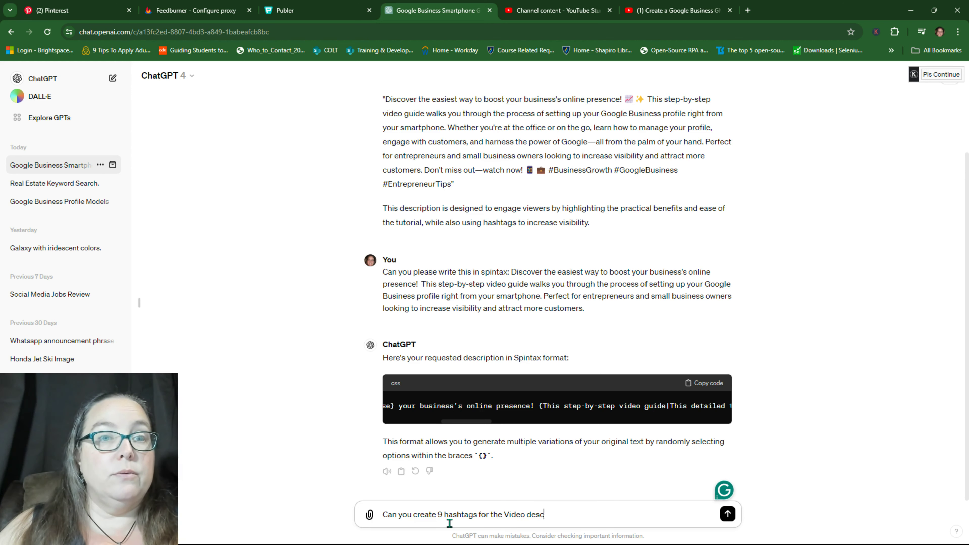
pyautogui.press('BackSpace')
pyautogui.press('BackSpace')
pyautogui.press('BackSpace')
pyautogui.press('BackSpace')
pyautogui.press('BackSpace')
pyautogui.press('BackSpace')
pyautogui.press('BackSpace')
pyautogui.press('BackSpace')
pyautogui.press('BackSpace')
pyautogui.press('BackSpace')
pyautogui.press('BackSpace')
pyautogui.press('BackSpace')
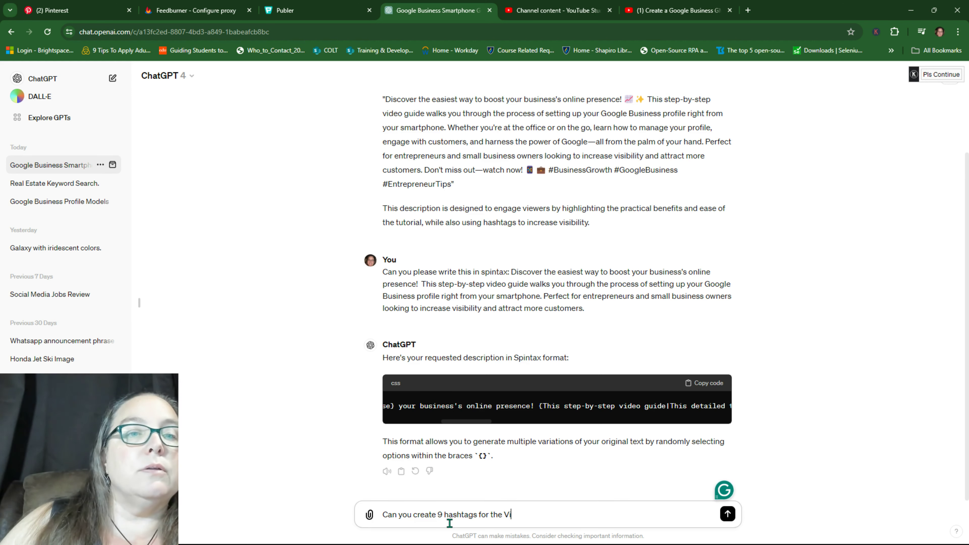
pyautogui.write('Pinterest p')
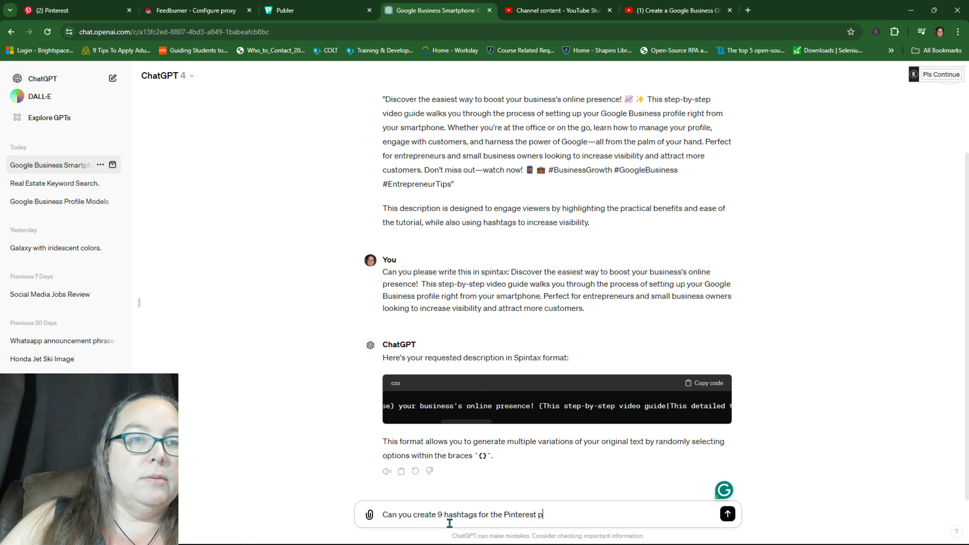
pyautogui.write('in description?')
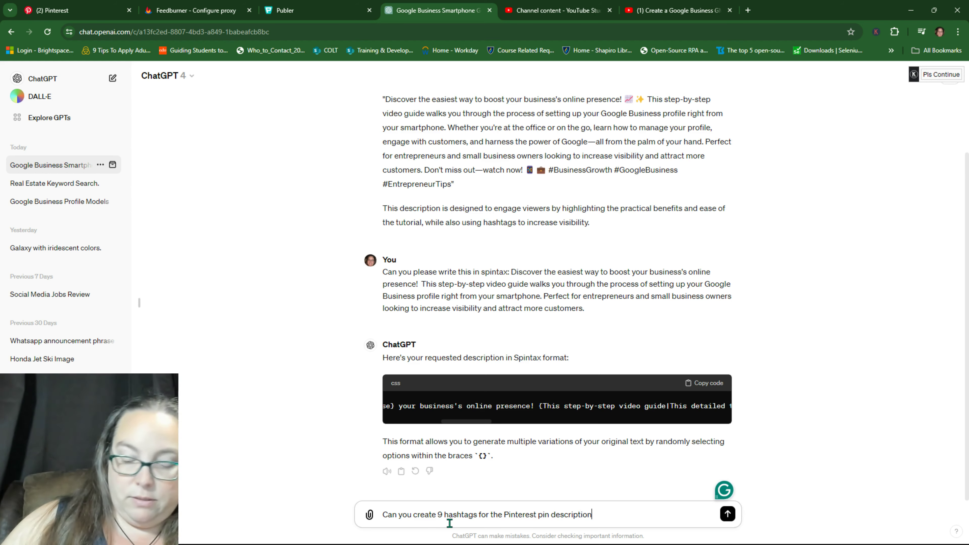
pyautogui.press('Return')
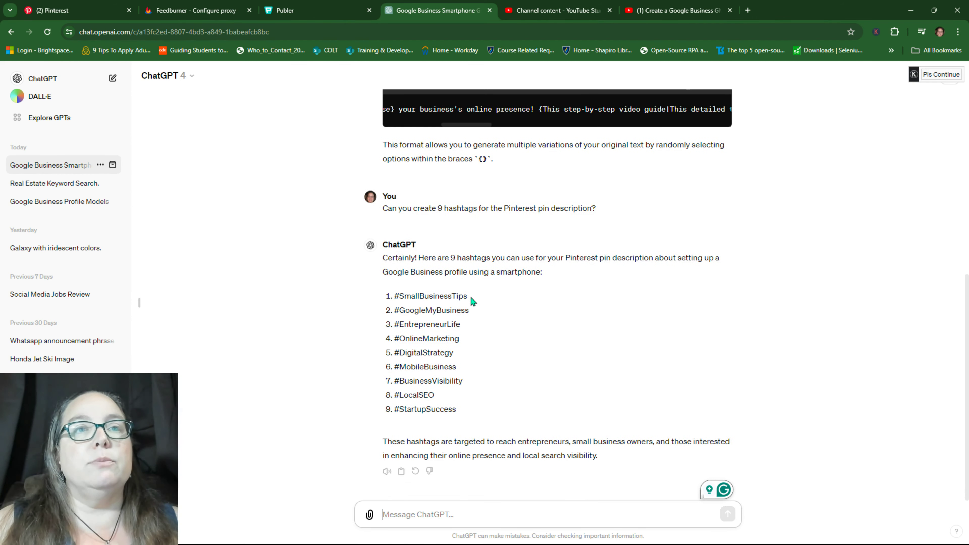
# Copy #SmallBusinessTips from the hashtag list and paste it over #entrepreneurship in the first Publer post.
pyautogui.moveTo(395, 295); pyautogui.dragTo(467, 296)
pyautogui.hotkey('ctrl', 'c')
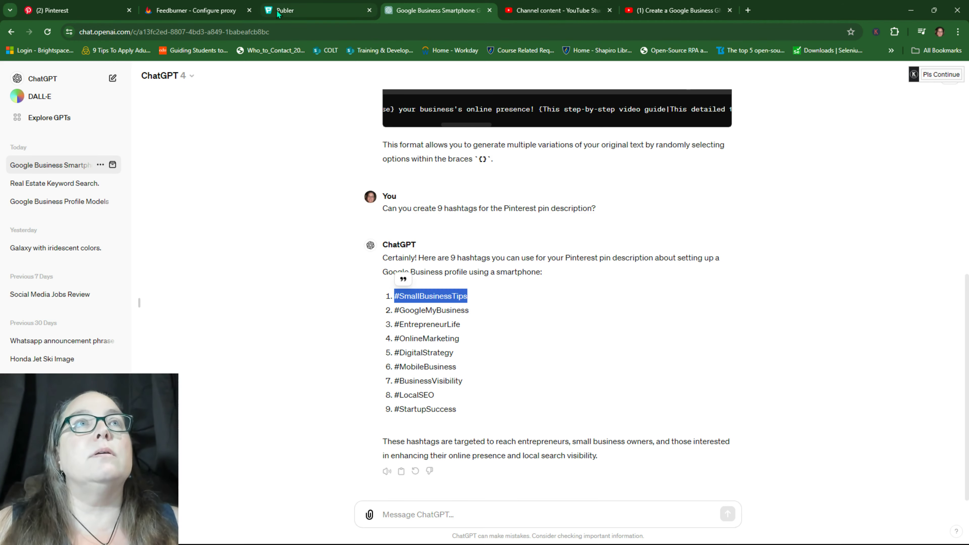
pyautogui.click(290, 11)
pyautogui.moveTo(518, 226); pyautogui.dragTo(444, 228)
pyautogui.hotkey('ctrl', 'v')
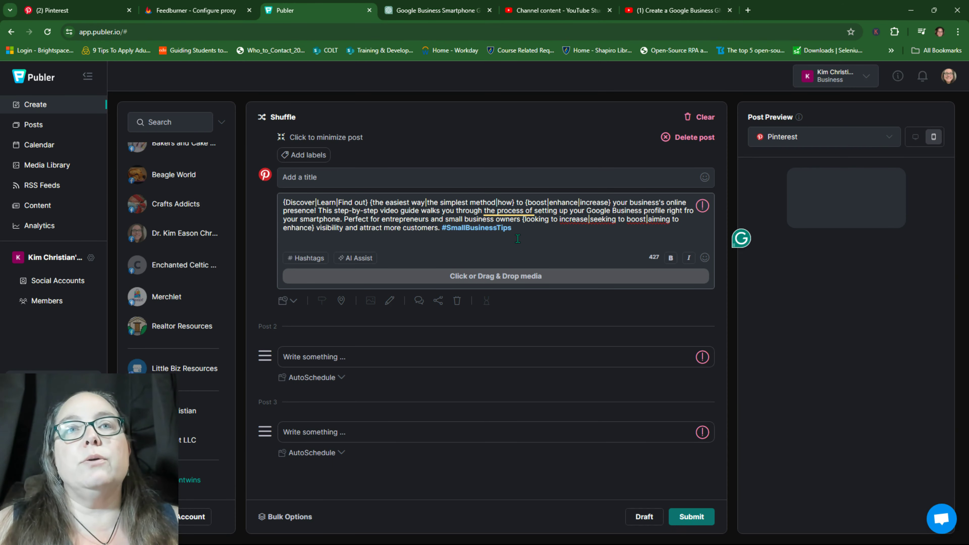
# Copy #GoogleMyBusiness from the ChatGPT list and append it after #SmallBusinessTips in the first Publer post.
pyautogui.click(443, 8)
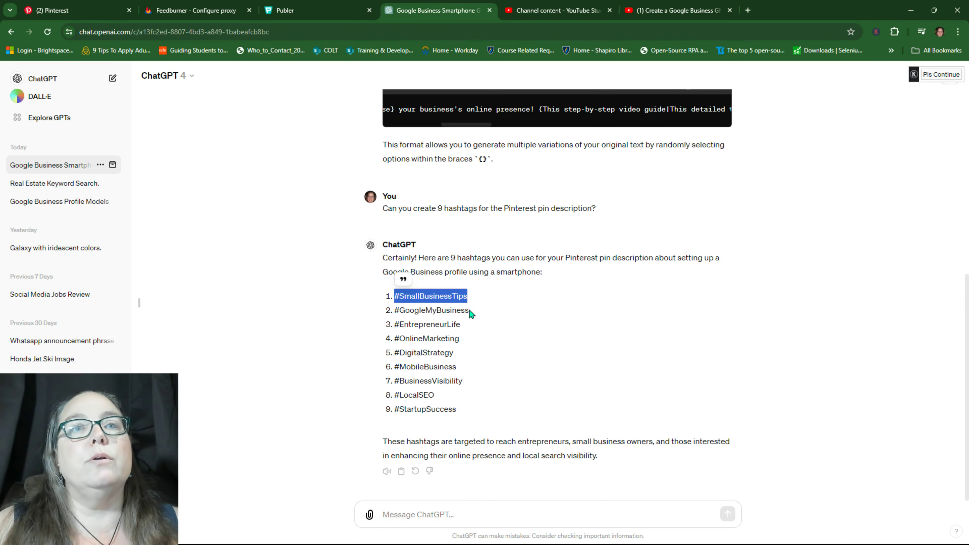
pyautogui.moveTo(470, 311); pyautogui.dragTo(395, 310)
pyautogui.hotkey('ctrl', 'c')
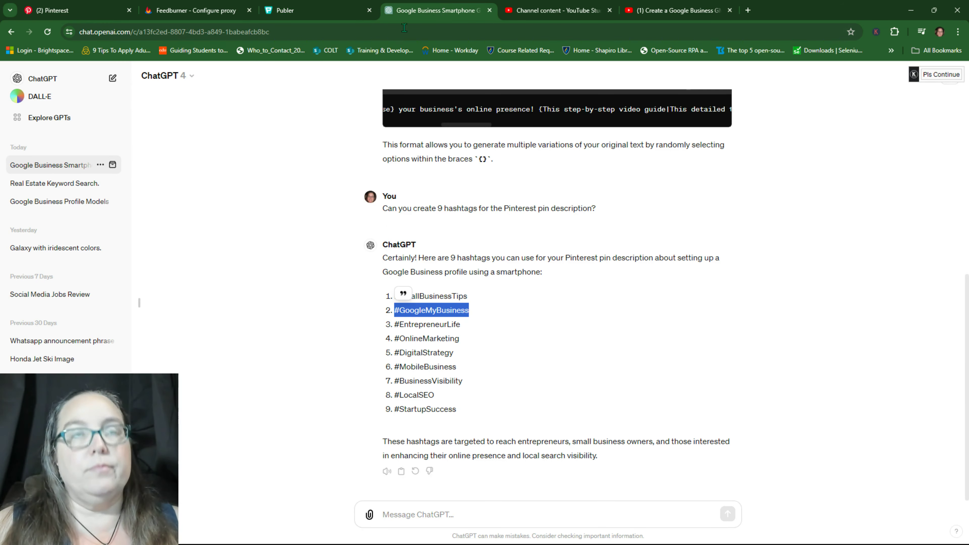
pyautogui.click(290, 8)
pyautogui.click(543, 226)
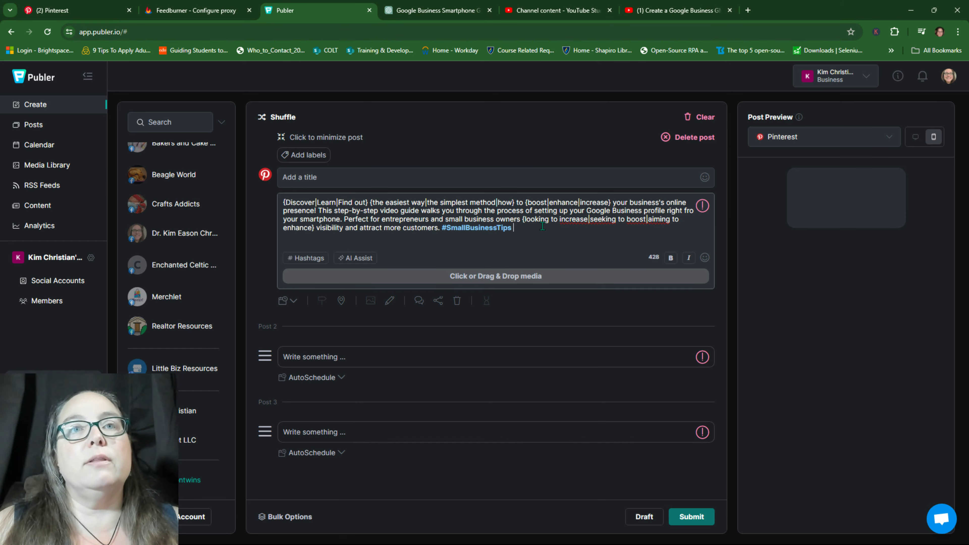
pyautogui.hotkey('ctrl', 'v')
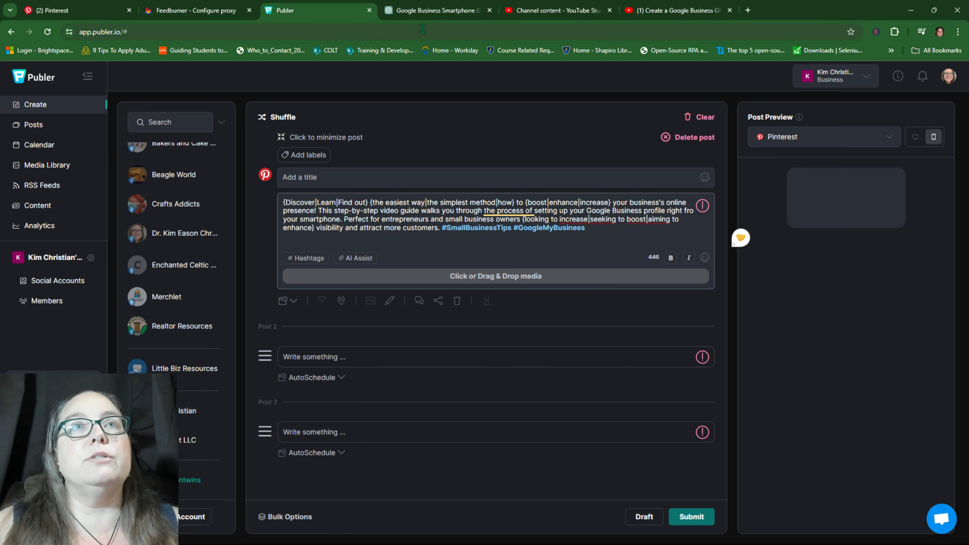
# Copy #EntrepreneurLife from the ChatGPT list and append it after #GoogleMyBusiness in the first Publer post.
pyautogui.hotkey('ctrl', 'Tab')
pyautogui.moveTo(462, 325); pyautogui.dragTo(394, 325)
pyautogui.hotkey('ctrl', 'c')
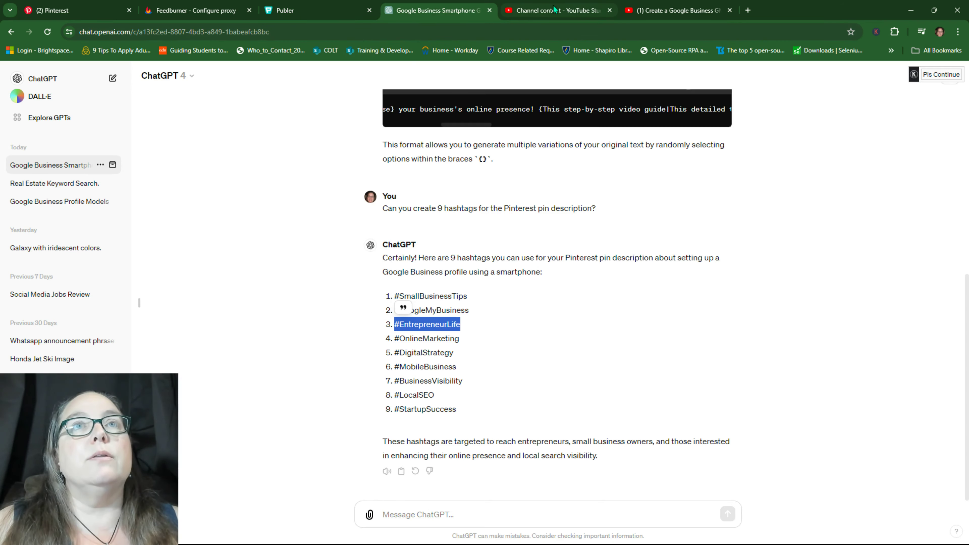
pyautogui.click(294, 10)
pyautogui.click(603, 230)
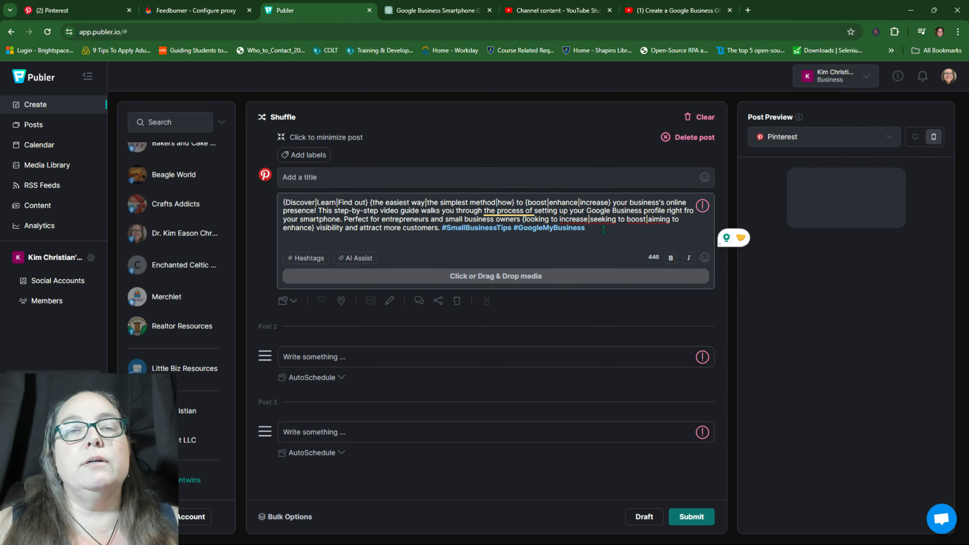
pyautogui.hotkey('ctrl', 'v')
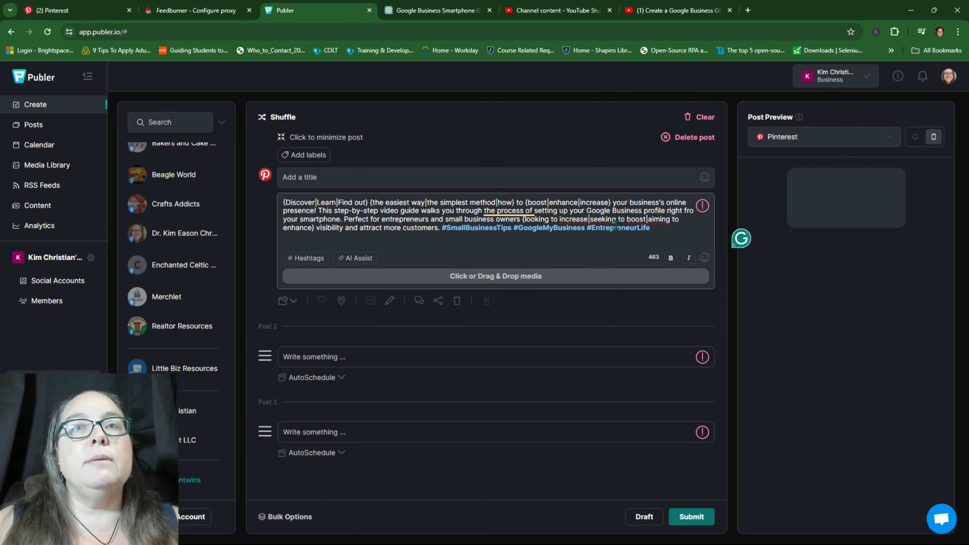
# Copy the first post's description without its hashtags and paste it into the text of Post 2.
pyautogui.moveTo(439, 228); pyautogui.dragTo(283, 205)
pyautogui.hotkey('ctrl', 'c')
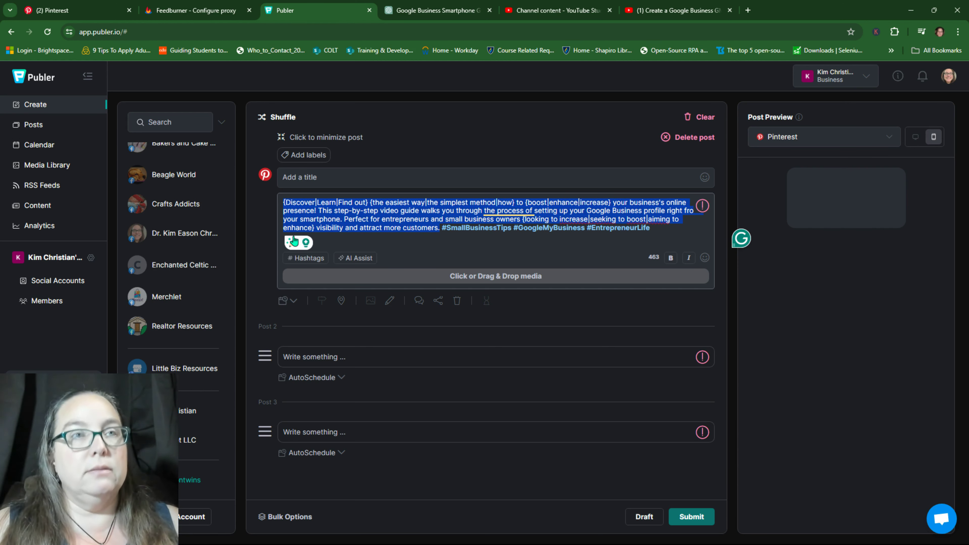
pyautogui.click(328, 360)
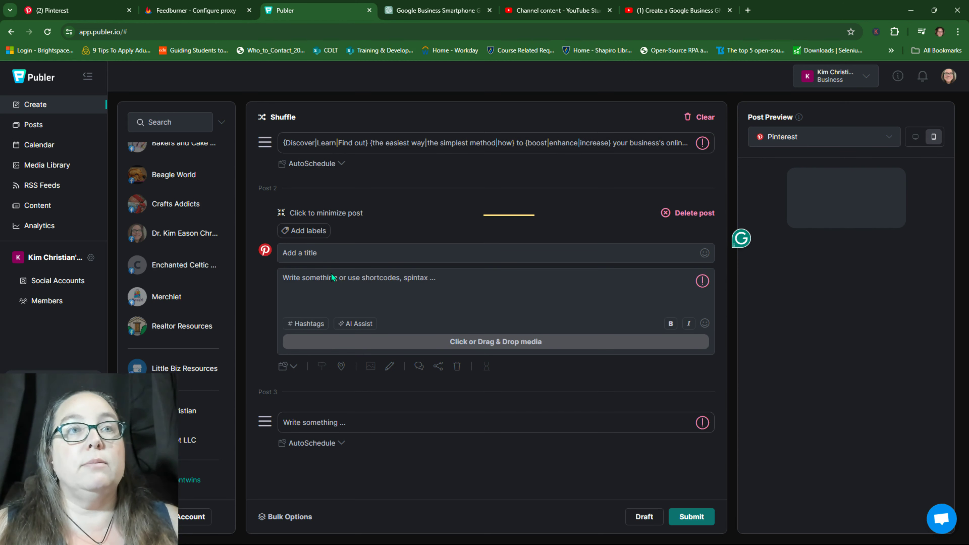
pyautogui.hotkey('ctrl', 'v')
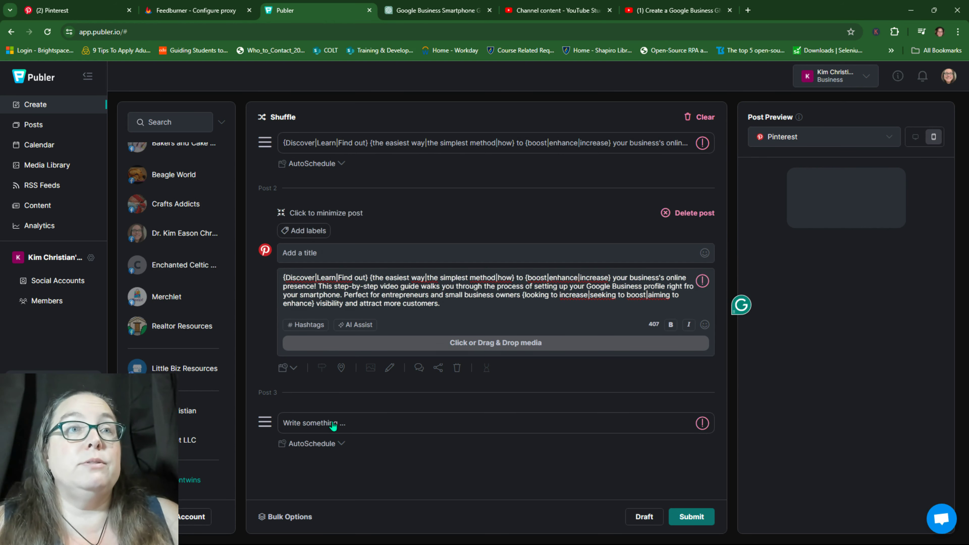
# Paste the copied description without hashtags into the text of Post 3.
pyautogui.click(314, 423)
pyautogui.hotkey('ctrl', 'v')
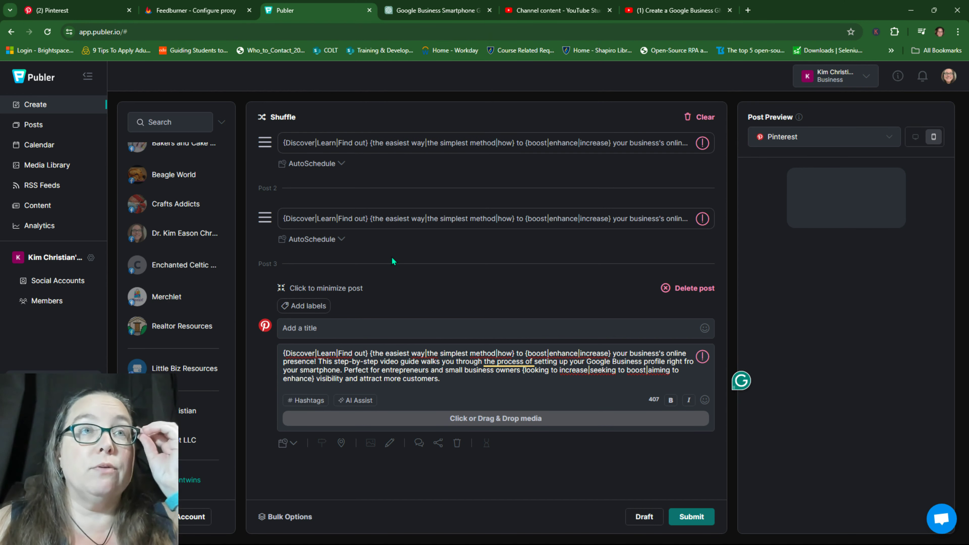
# Reopen the first post and title it "Use your smartphone to create a Google Business Listing".
pyautogui.click(325, 142)
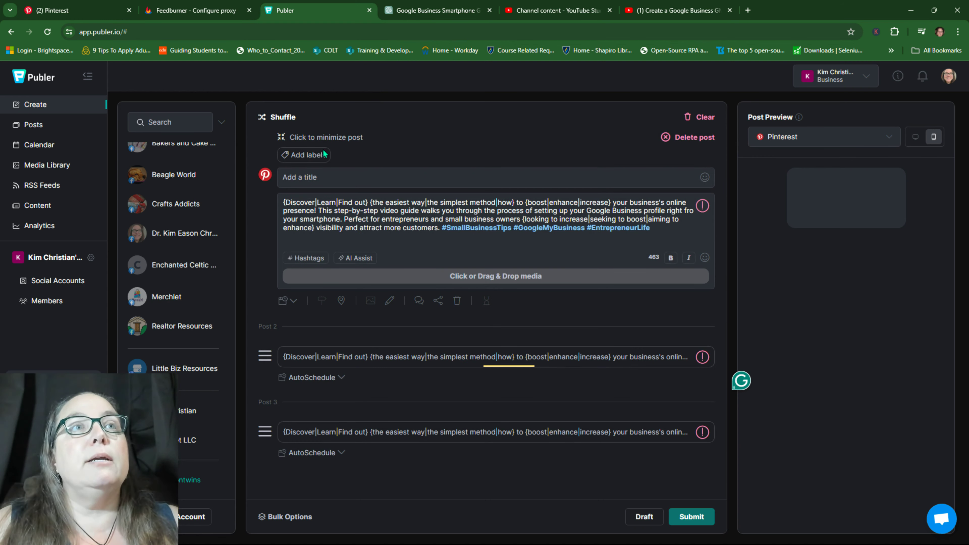
pyautogui.click(325, 178)
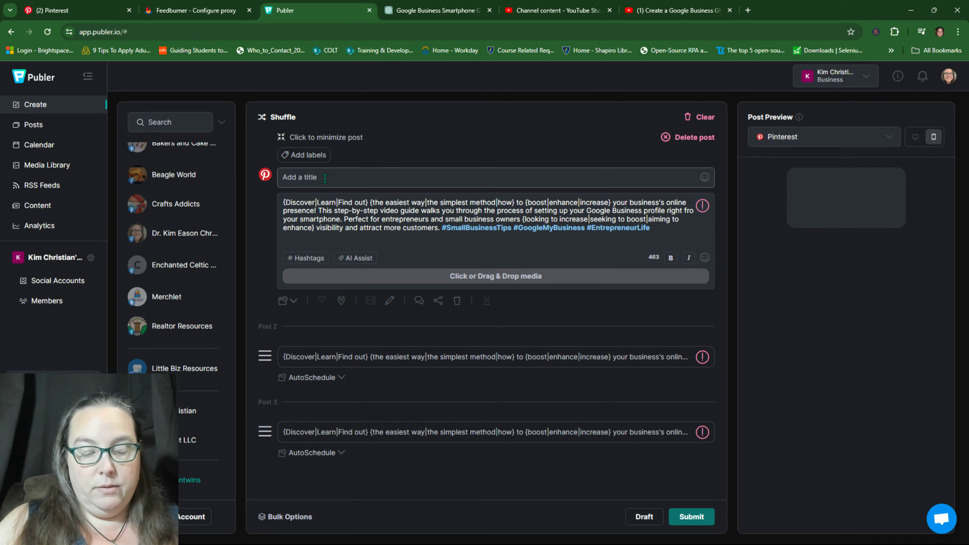
pyautogui.write('Use your mobile')
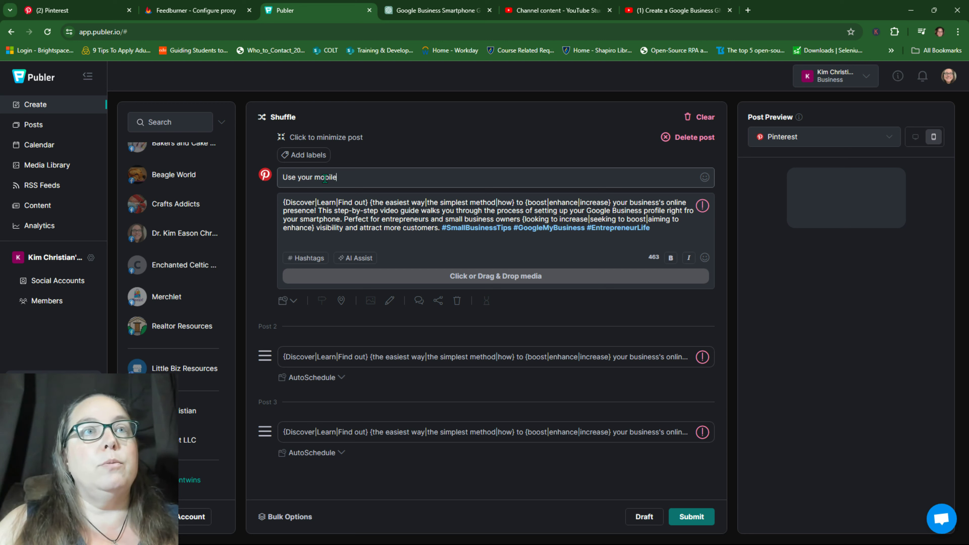
pyautogui.press('BackSpace')
pyautogui.press('BackSpace')
pyautogui.press('BackSpace')
pyautogui.press('BackSpace')
pyautogui.press('BackSpace')
pyautogui.press('BackSpace')
pyautogui.write('smartp')
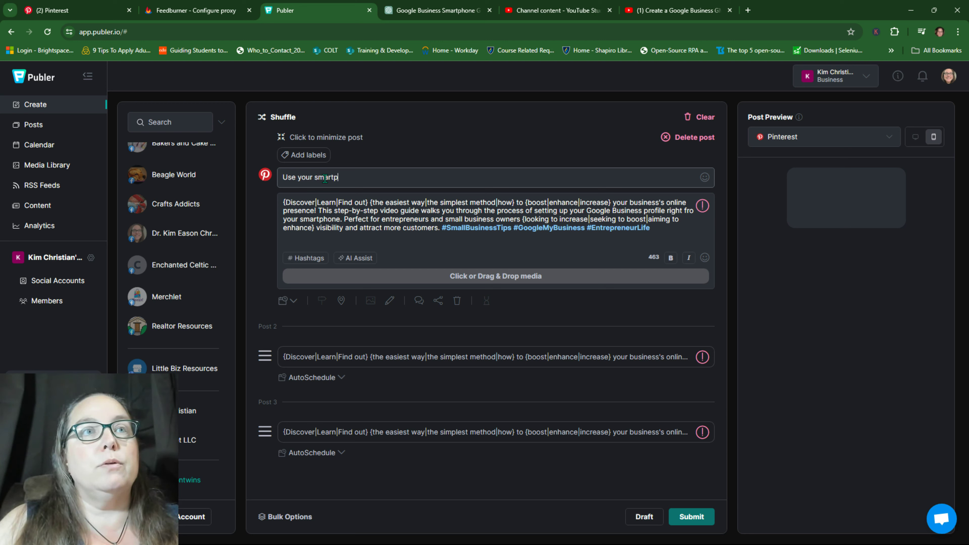
pyautogui.write('hone to create a G')
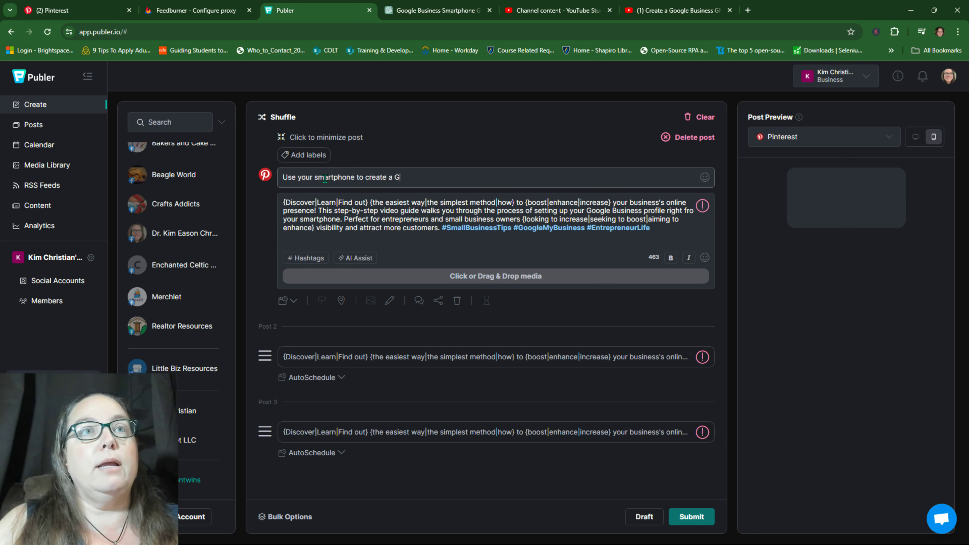
pyautogui.write('oogle Business ')
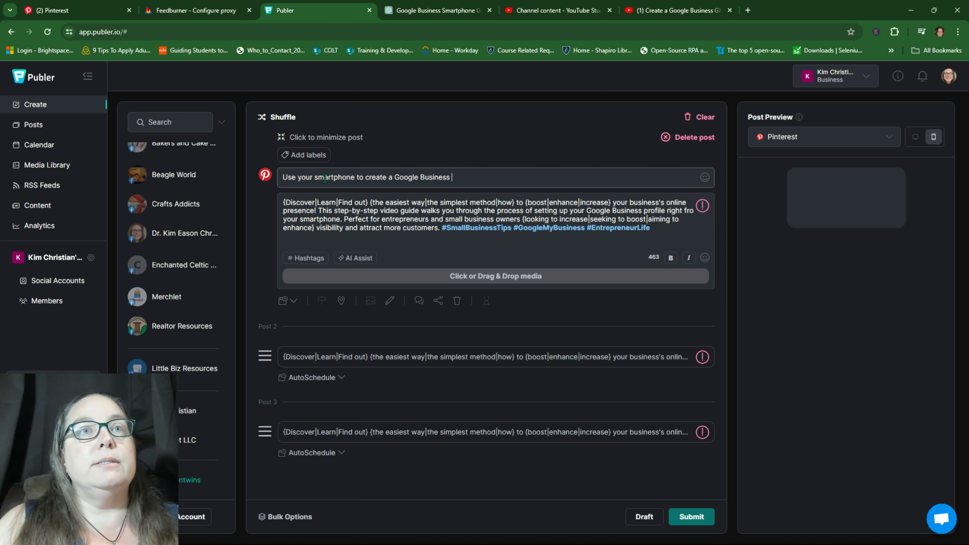
pyautogui.write('Listing')
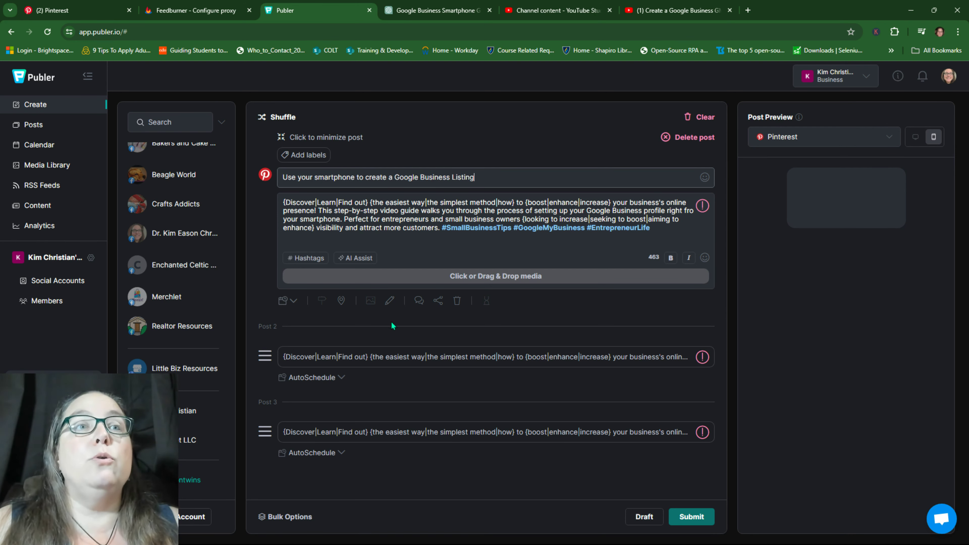
# Title Post 2 "Create your GMB Google My Business Listing with your Smartphone!".
pyautogui.click(403, 363)
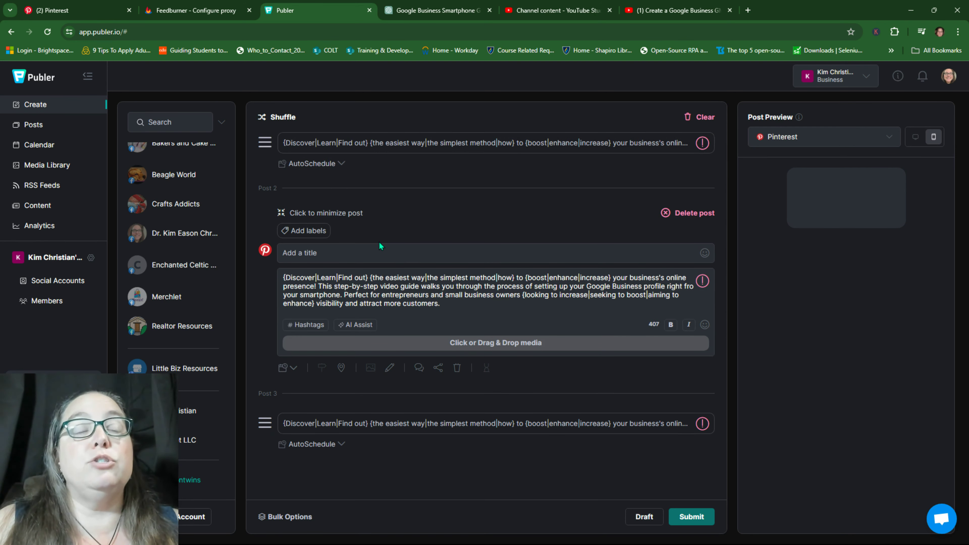
pyautogui.click(376, 254)
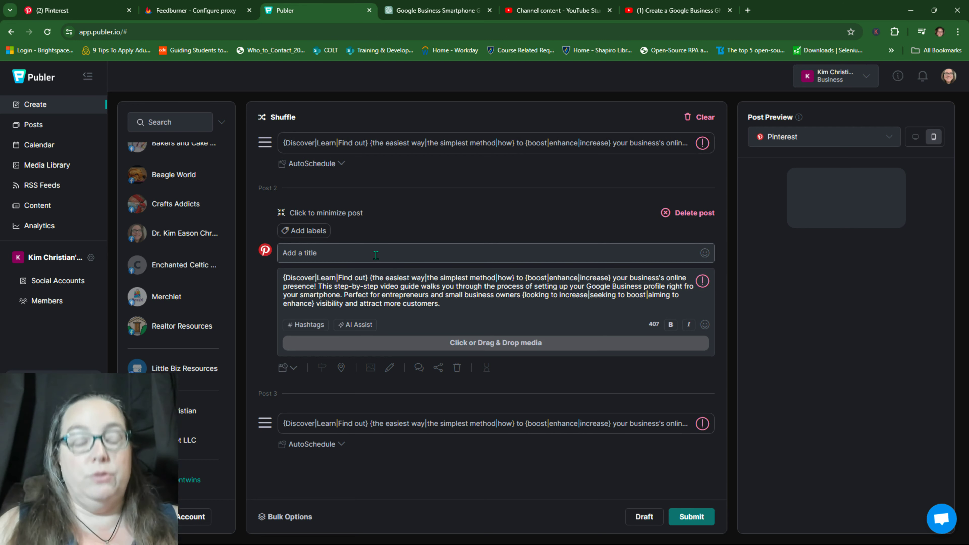
pyautogui.write('Create your ')
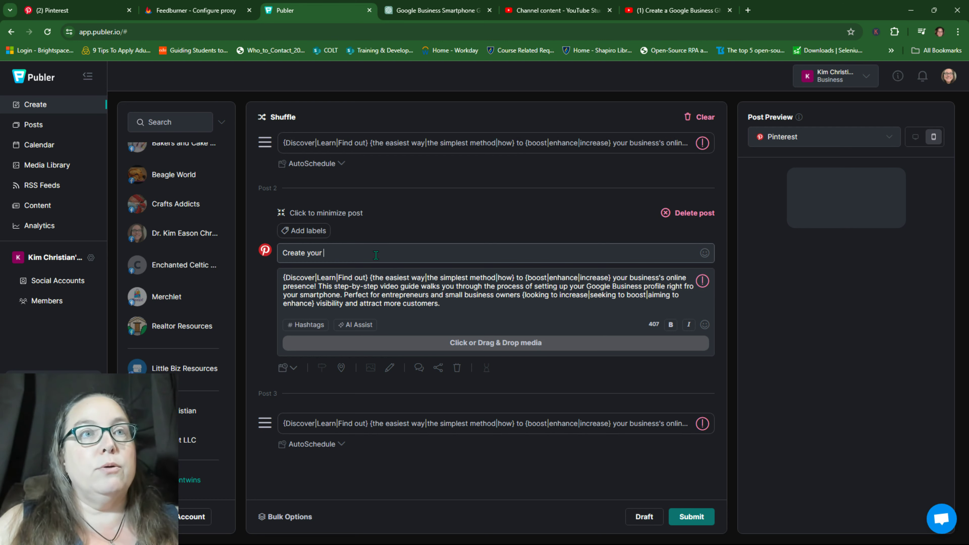
pyautogui.write('GMB Google Business')
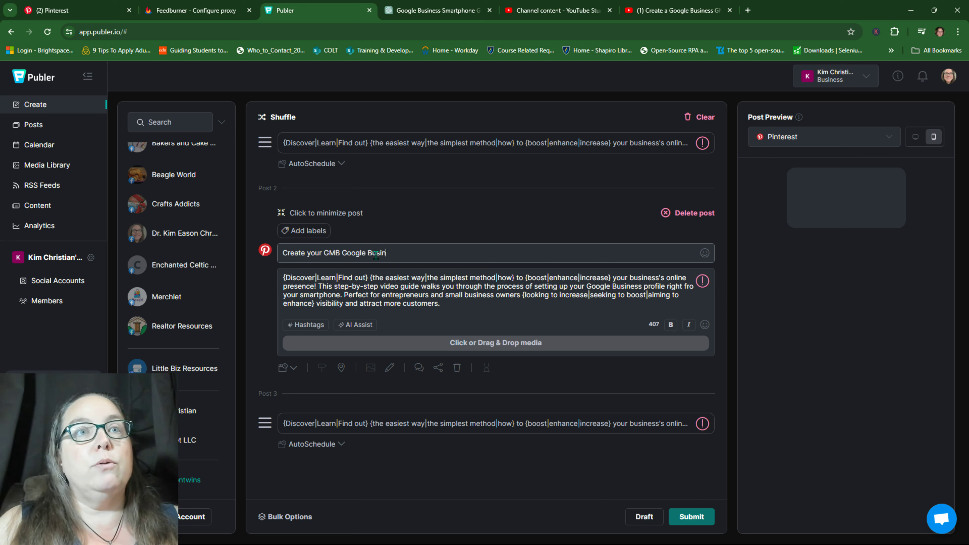
pyautogui.press('BackSpace')
pyautogui.press('BackSpace')
pyautogui.press('BackSpace')
pyautogui.press('BackSpace')
pyautogui.press('BackSpace')
pyautogui.press('BackSpace')
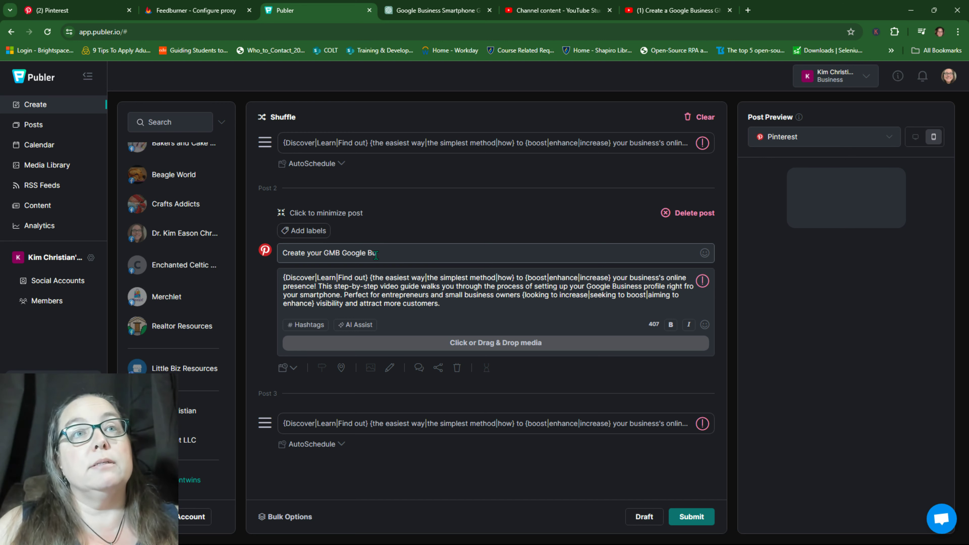
pyautogui.write('My Business List')
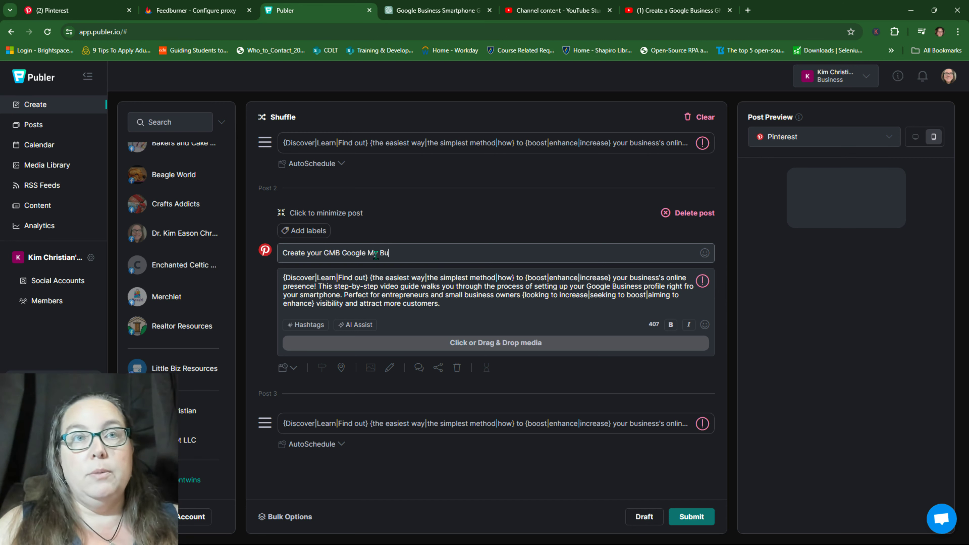
pyautogui.write('ing w')
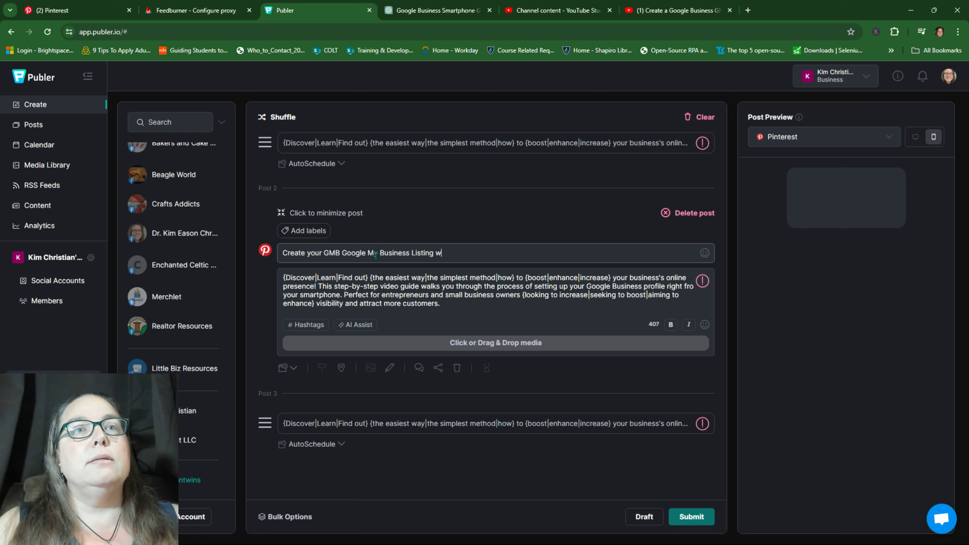
pyautogui.write('ith your Smartphone!')
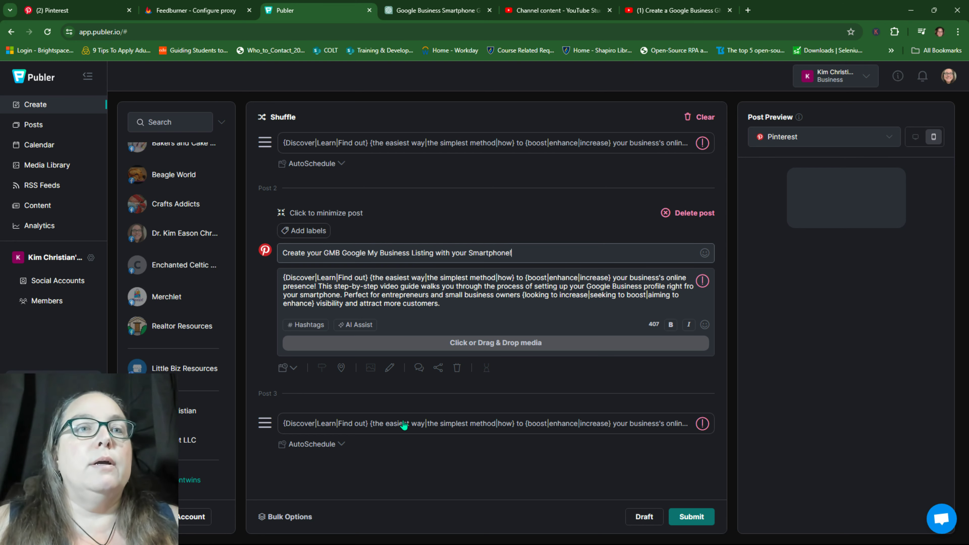
# Title Post 3 "Drive more traffic to your content".
pyautogui.click(403, 425)
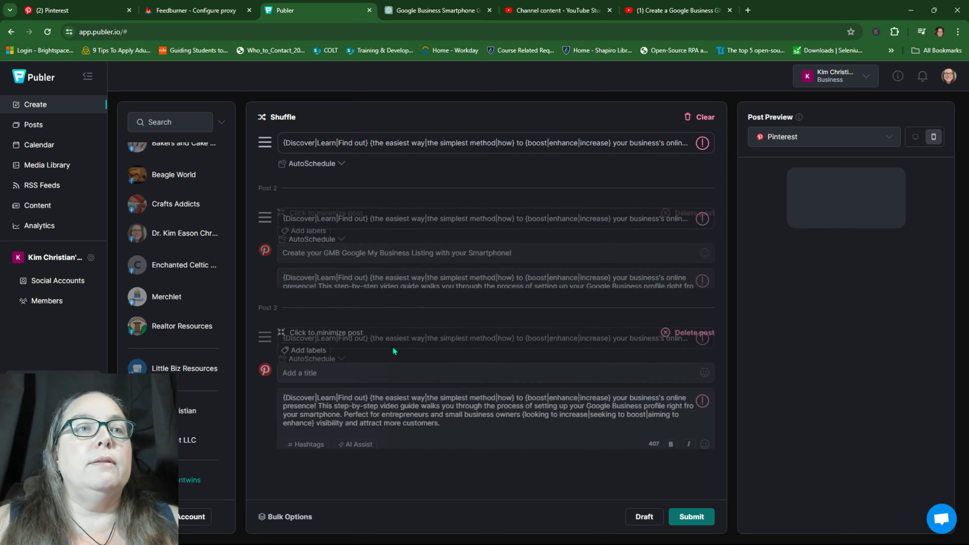
pyautogui.click(375, 327)
pyautogui.write('Driv')
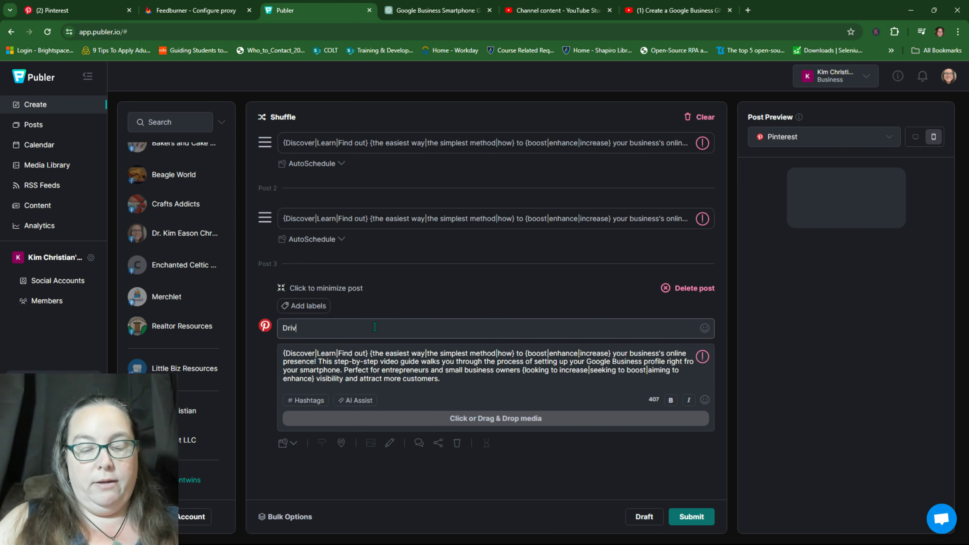
pyautogui.write('e more traffic')
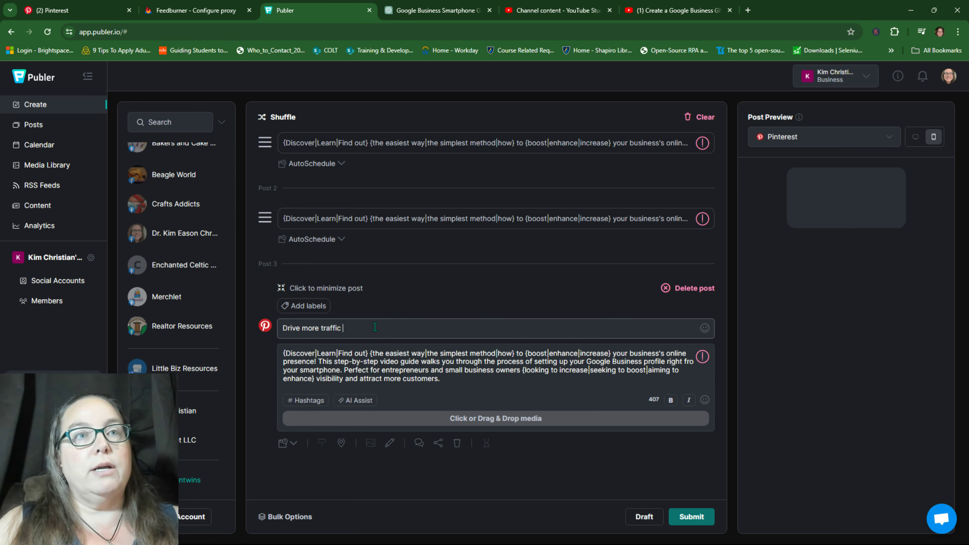
pyautogui.write(' to your ')
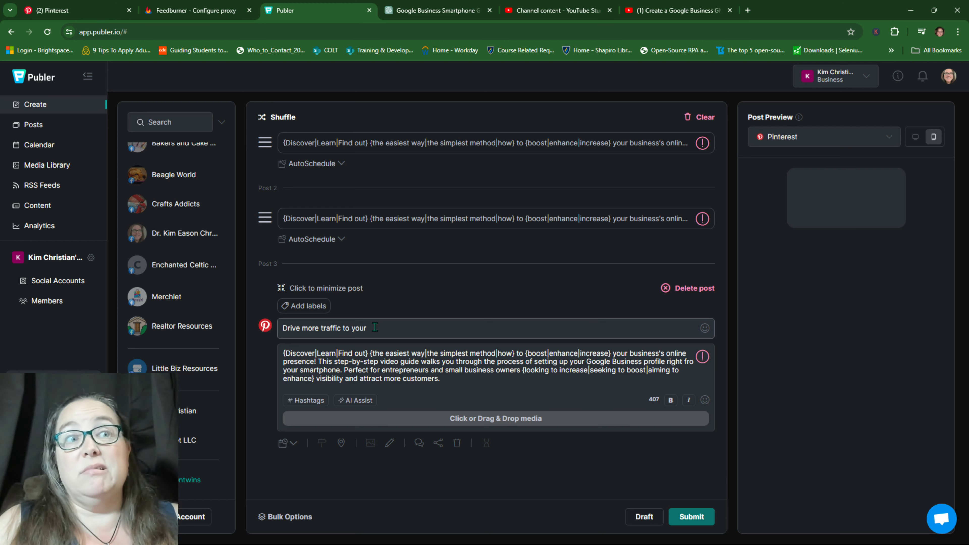
pyautogui.write('list')
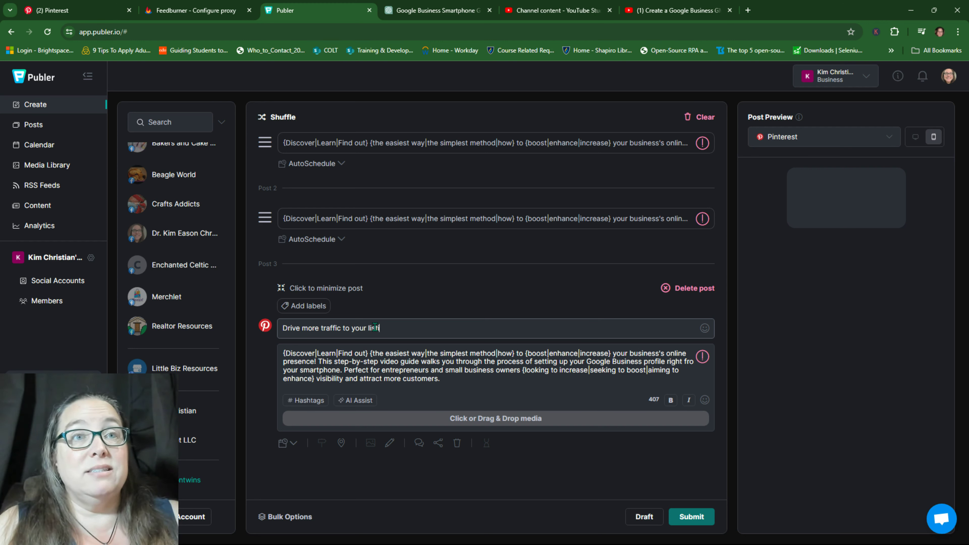
pyautogui.press('BackSpace')
pyautogui.press('BackSpace')
pyautogui.press('BackSpace')
pyautogui.press('BackSpace')
pyautogui.write('content')
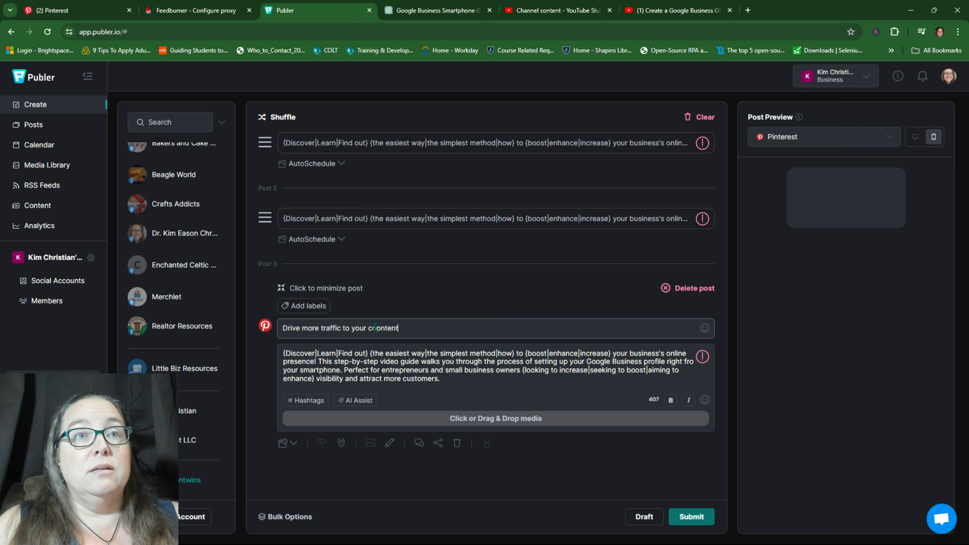
pyautogui.press('BackSpace')
pyautogui.press('BackSpace')
pyautogui.press('BackSpace')
pyautogui.press('BackSpace')
pyautogui.press('BackSpace')
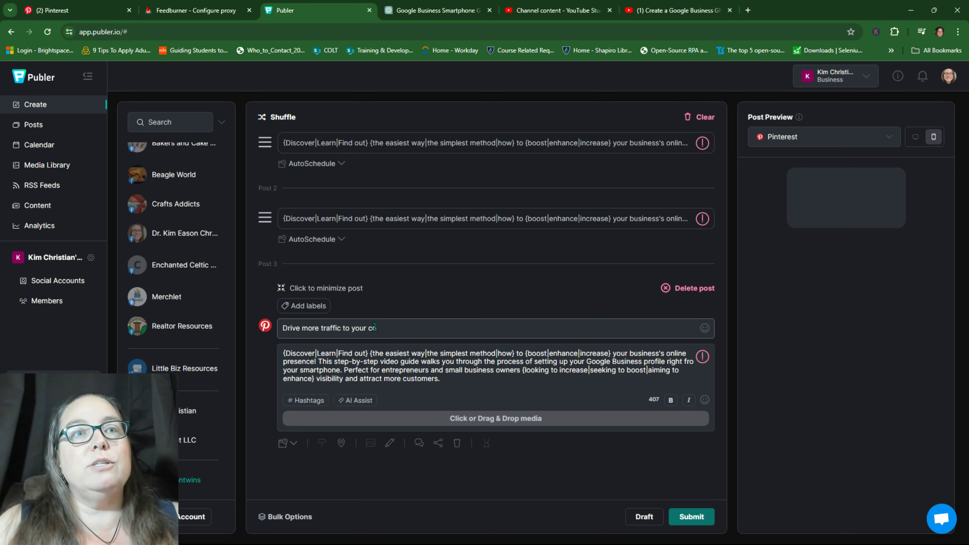
pyautogui.write('ntent')
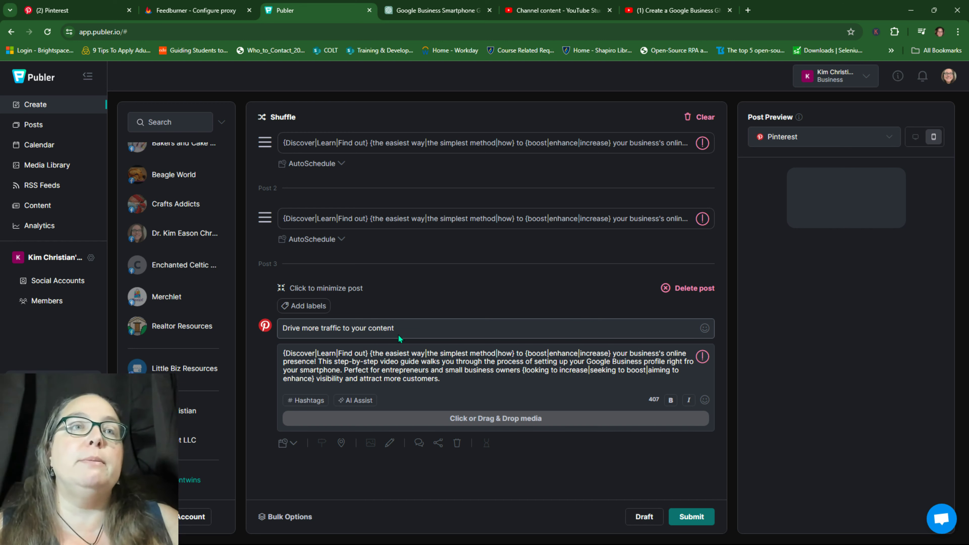
# Replace Post 3's title with "Get your business on Google Maps!".
pyautogui.moveTo(404, 331); pyautogui.dragTo(259, 336)
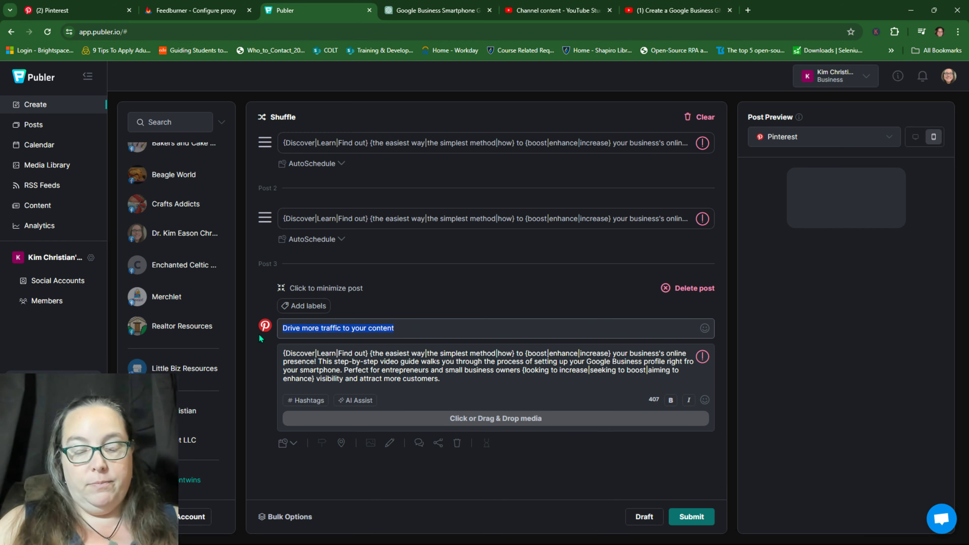
pyautogui.write('Have your')
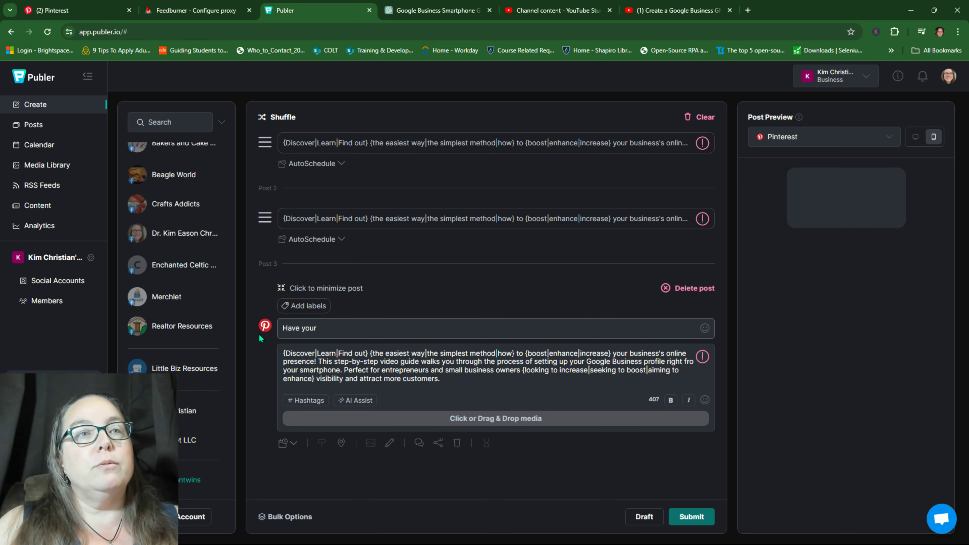
pyautogui.press('BackSpace')
pyautogui.press('BackSpace')
pyautogui.press('BackSpace')
pyautogui.press('BackSpace')
pyautogui.press('BackSpace')
pyautogui.press('BackSpace')
pyautogui.press('BackSpace')
pyautogui.press('BackSpace')
pyautogui.press('BackSpace')
pyautogui.press('BackSpace')
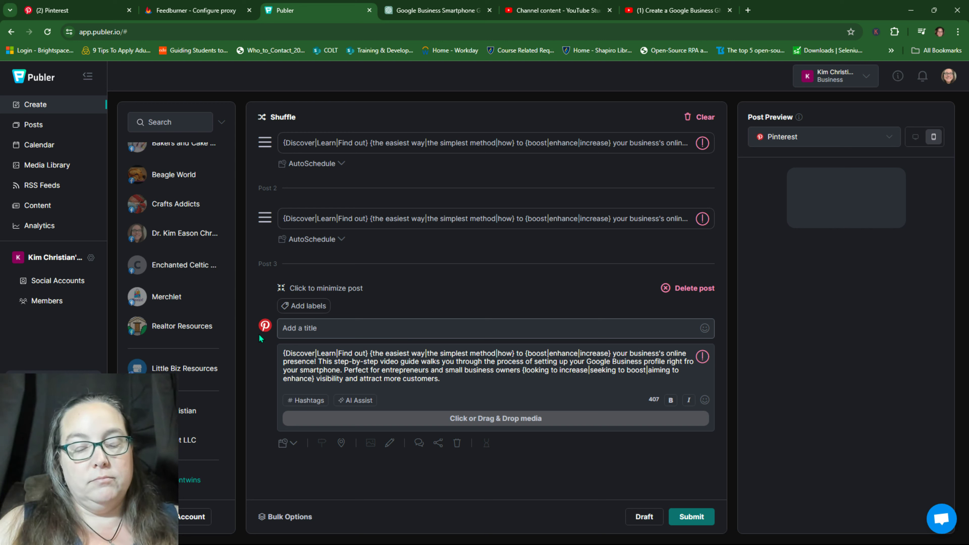
pyautogui.write('Get your business on Google Maps!')
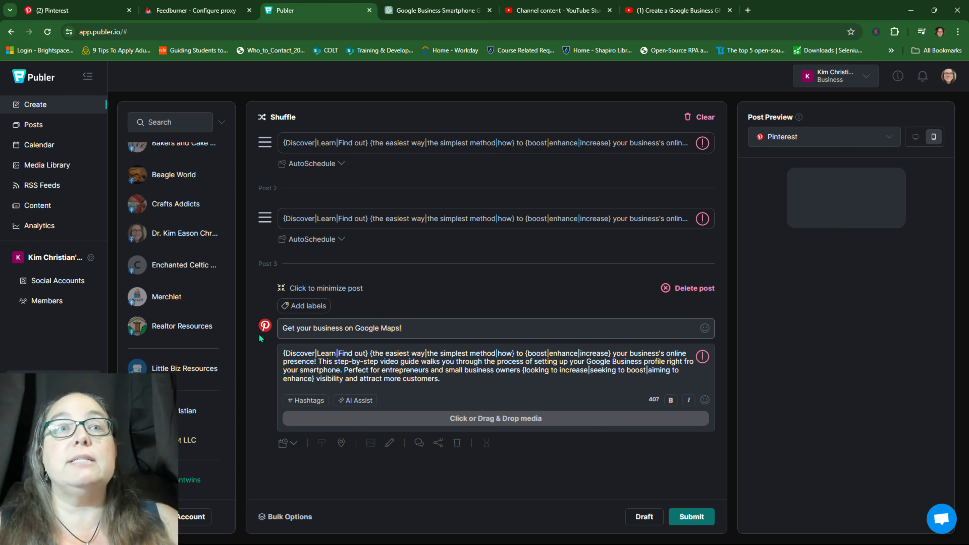
# Attach the illustration of a smartphone with a red cup and plant to the first post.
pyautogui.click(490, 143)
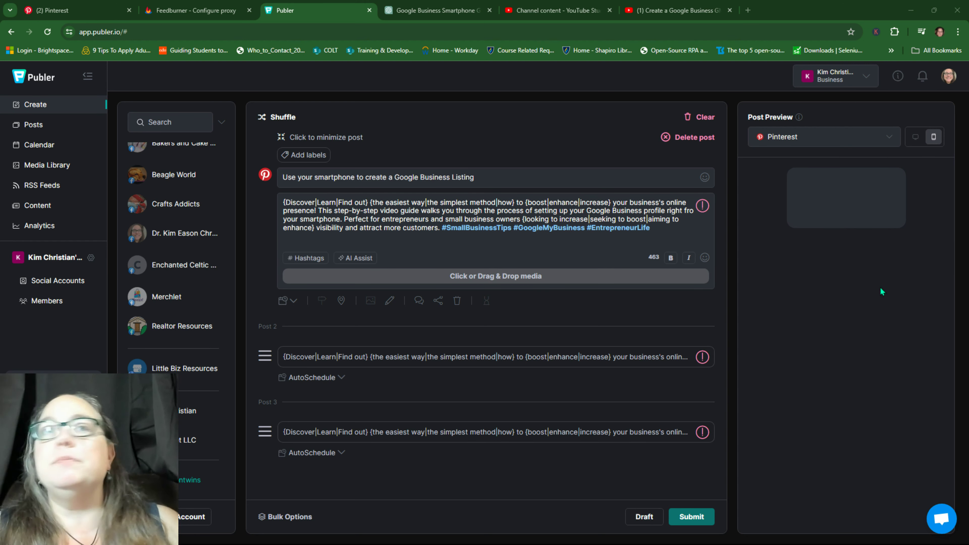
pyautogui.moveTo(881, 292); pyautogui.dragTo(518, 275)
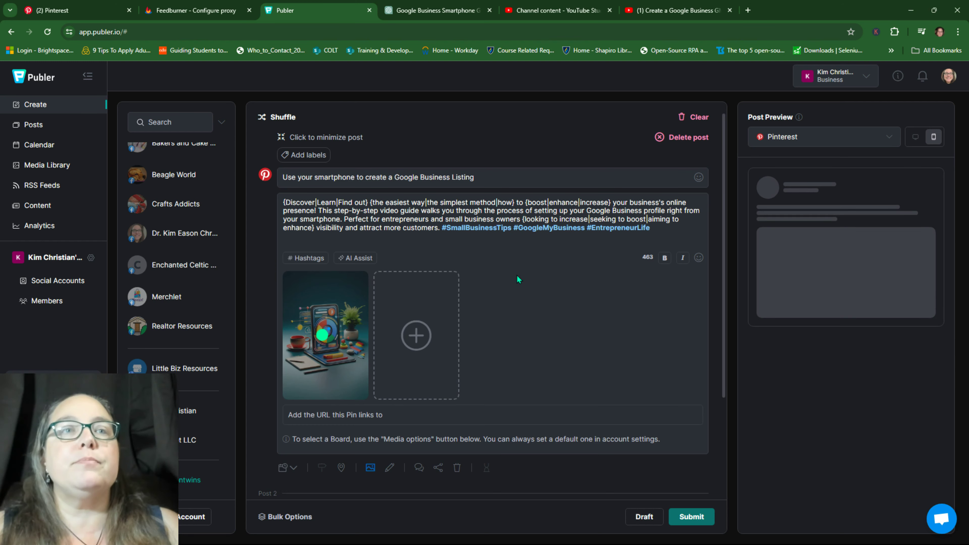
# Attach the illustration of the Google G surrounded by small icons to Post 2.
pyautogui.scroll(-4, 517, 274)
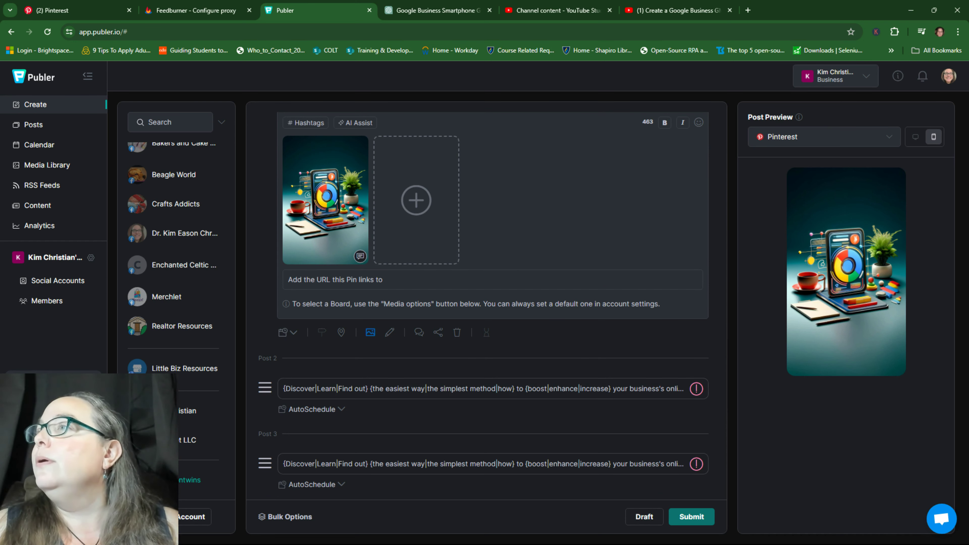
pyautogui.moveTo(968, 377); pyautogui.dragTo(317, 386)
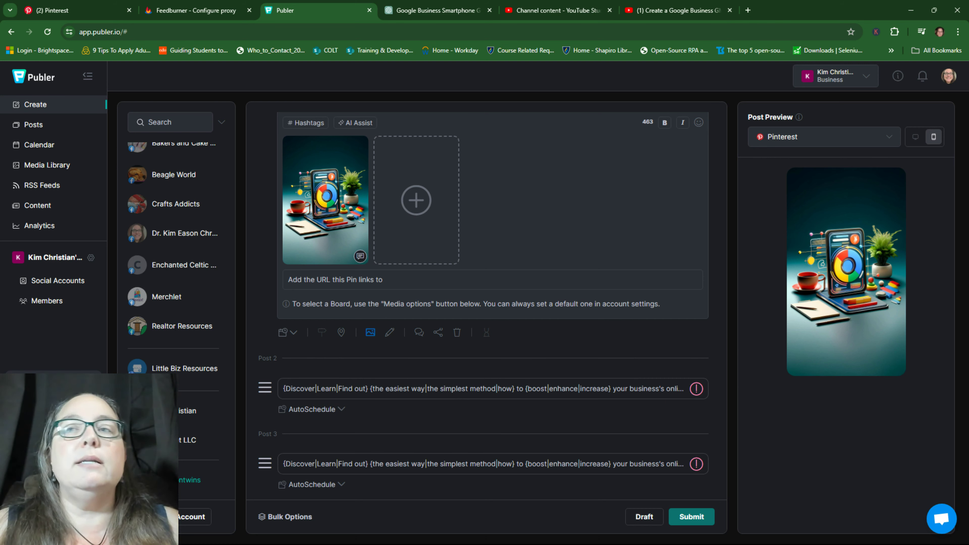
pyautogui.click(495, 388)
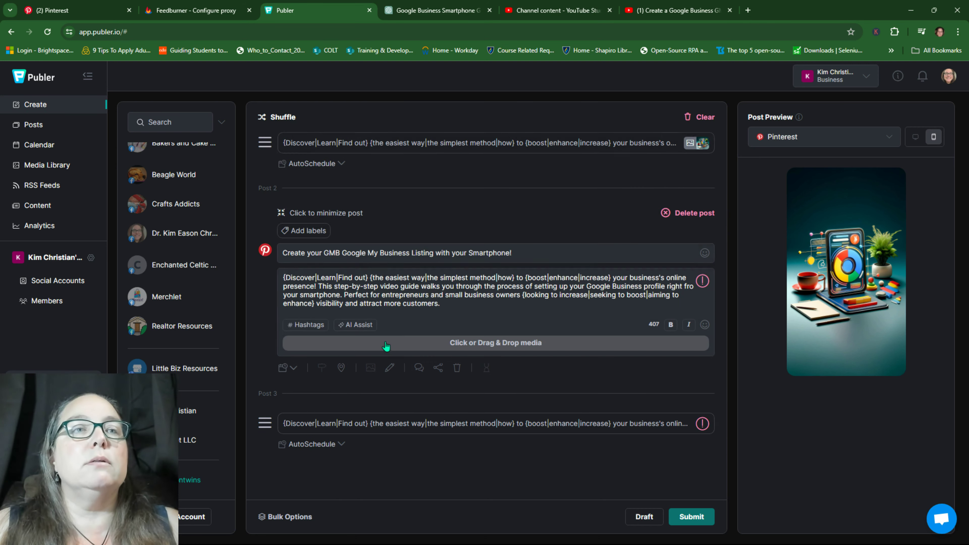
pyautogui.moveTo(968, 229); pyautogui.dragTo(503, 343)
# Attach an image to Post 3, titled "Get your business on Google Maps!".
pyautogui.scroll(-3, 576, 302)
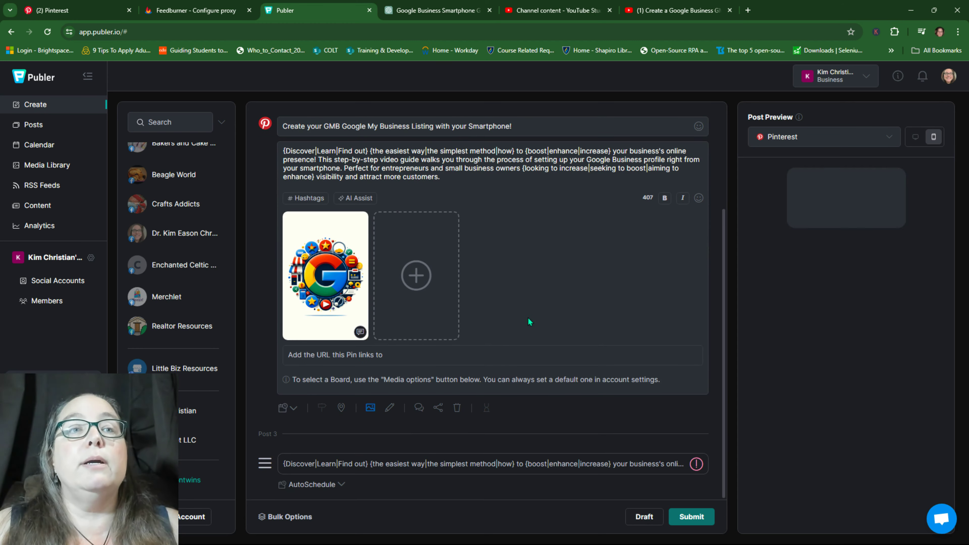
pyautogui.click(430, 463)
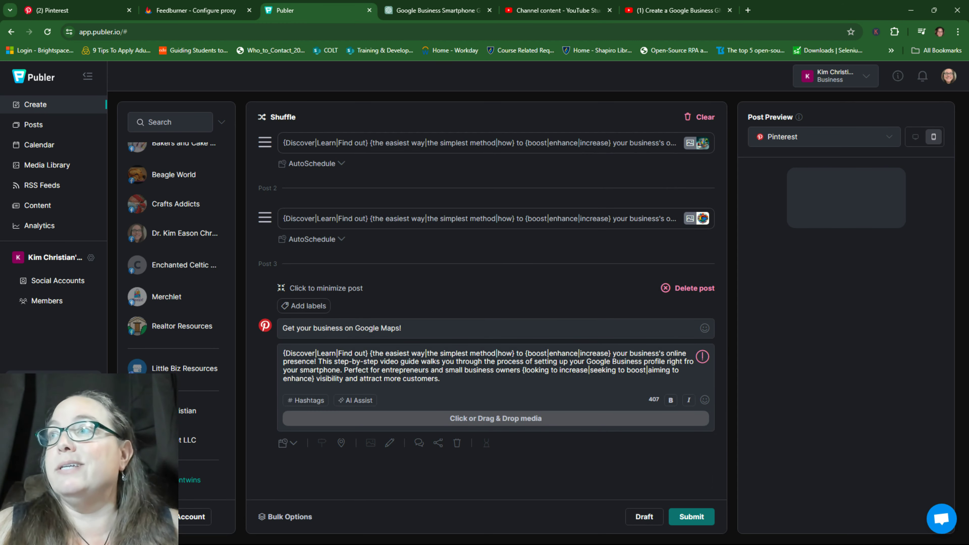
pyautogui.moveTo(968, 267); pyautogui.dragTo(517, 399)
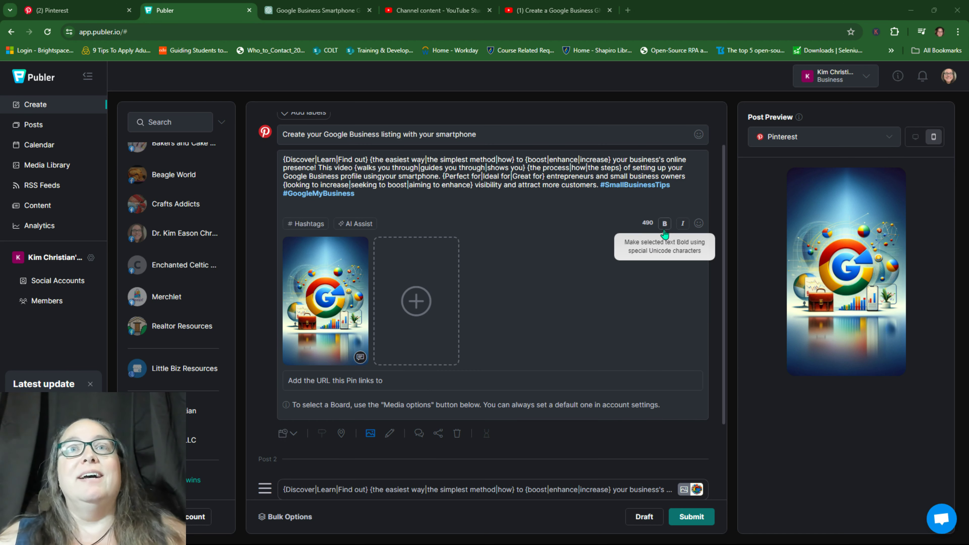
# AutoSchedule the first post with the YouTube Videos label and apply that schedule to all posts.
pyautogui.scroll(-3, 541, 262)
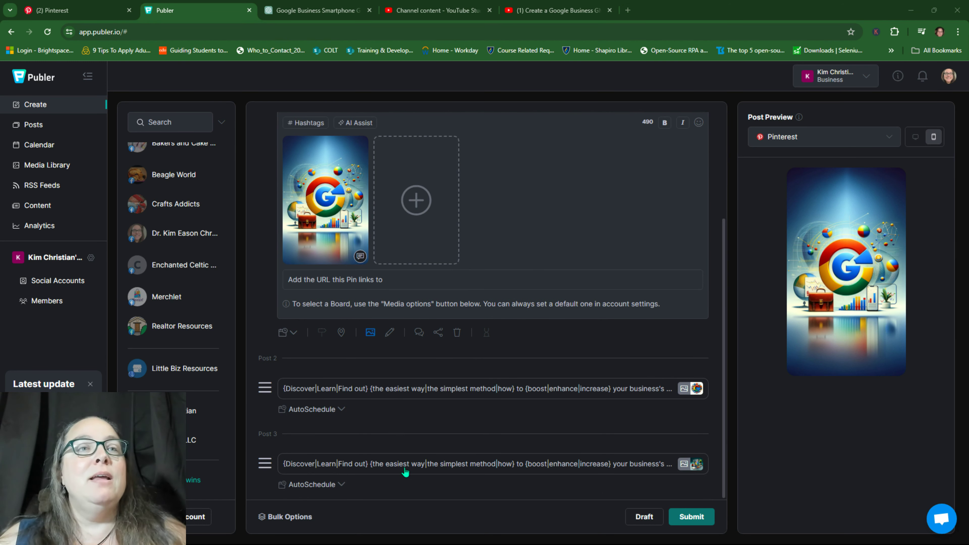
pyautogui.click(437, 399)
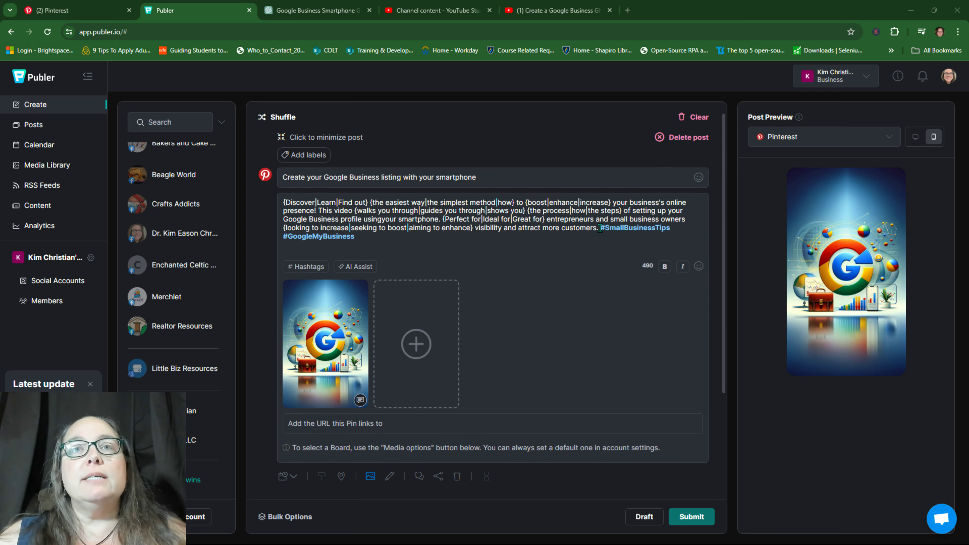
pyautogui.scroll(-1, 600, 228)
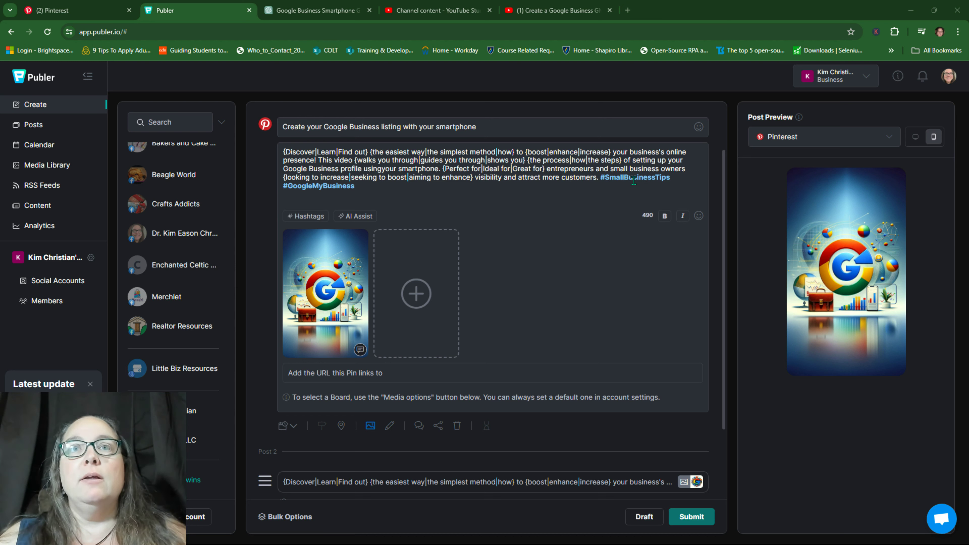
pyautogui.scroll(-2, 481, 357)
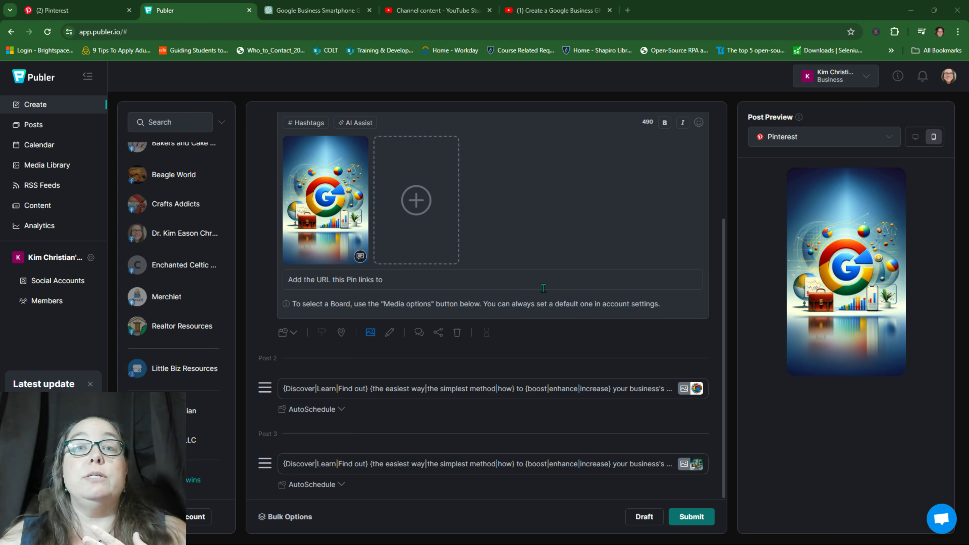
pyautogui.click(294, 332)
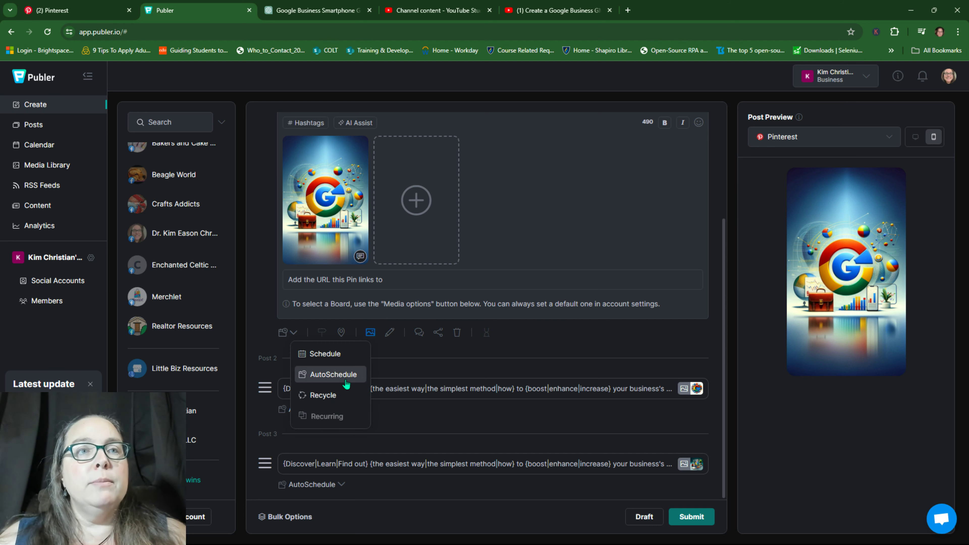
pyautogui.click(333, 374)
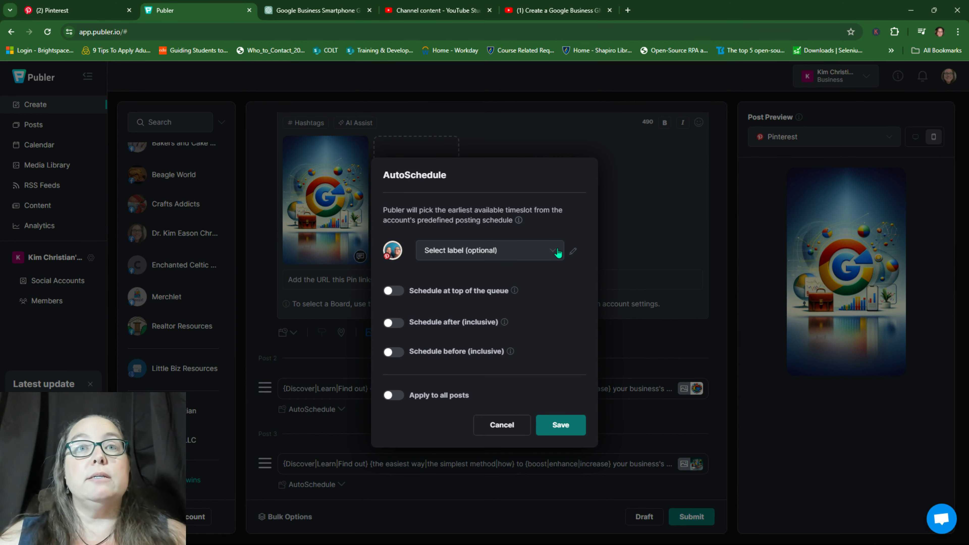
pyautogui.click(541, 252)
pyautogui.click(447, 300)
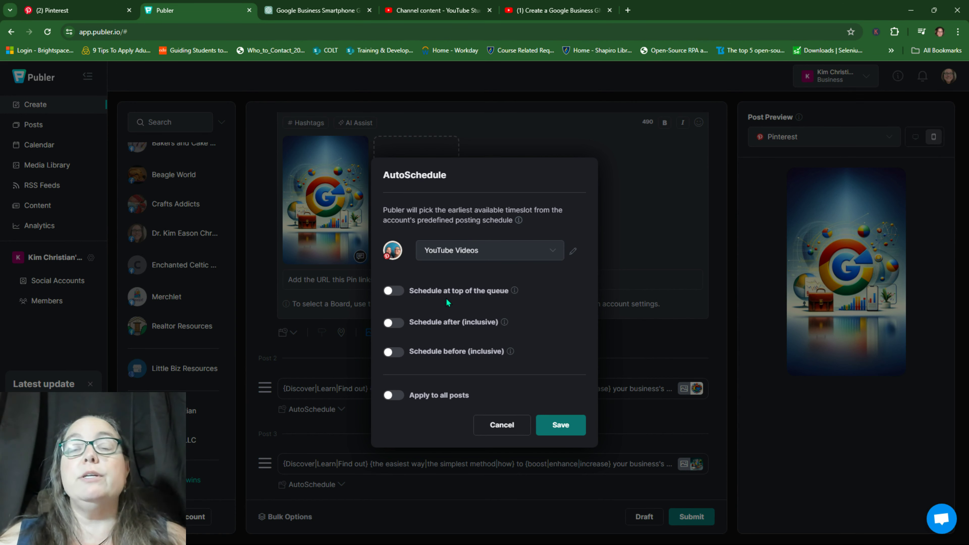
pyautogui.click(394, 398)
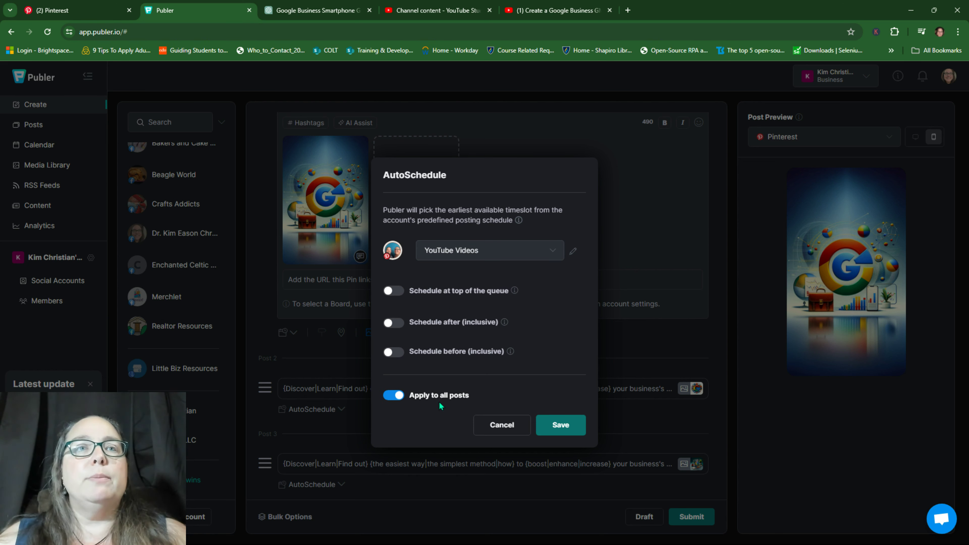
pyautogui.click(561, 424)
# Check the label in Post 2's AutoSchedule settings and leave them without saving.
pyautogui.click(342, 410)
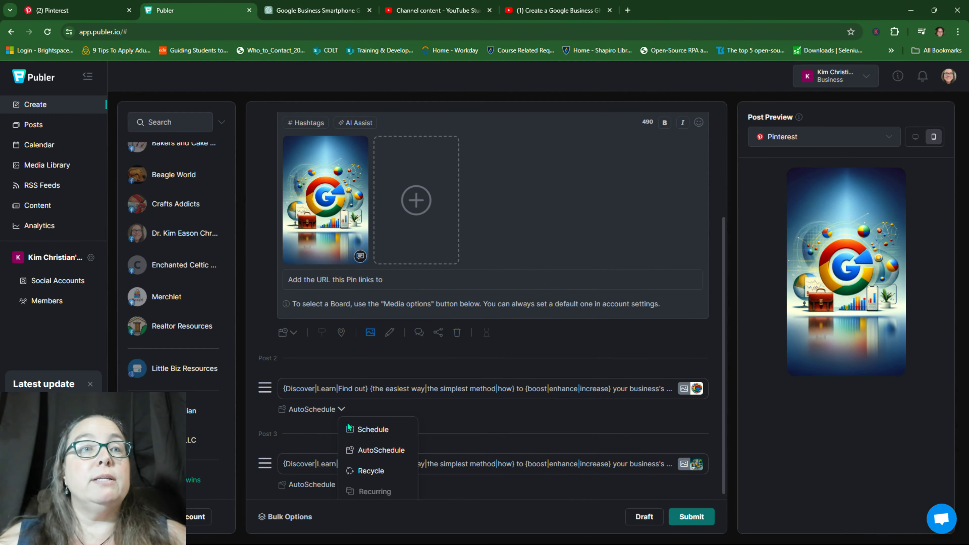
pyautogui.click(369, 454)
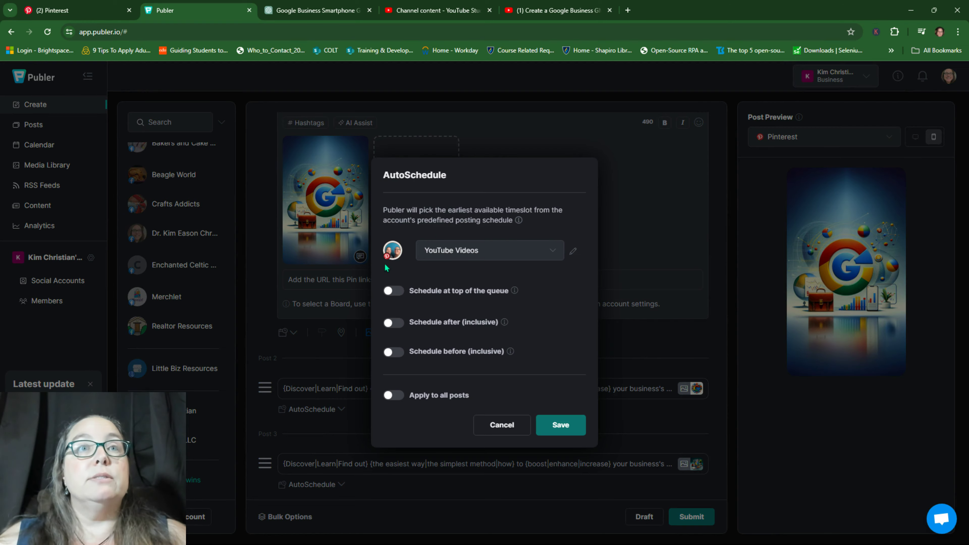
pyautogui.click(495, 430)
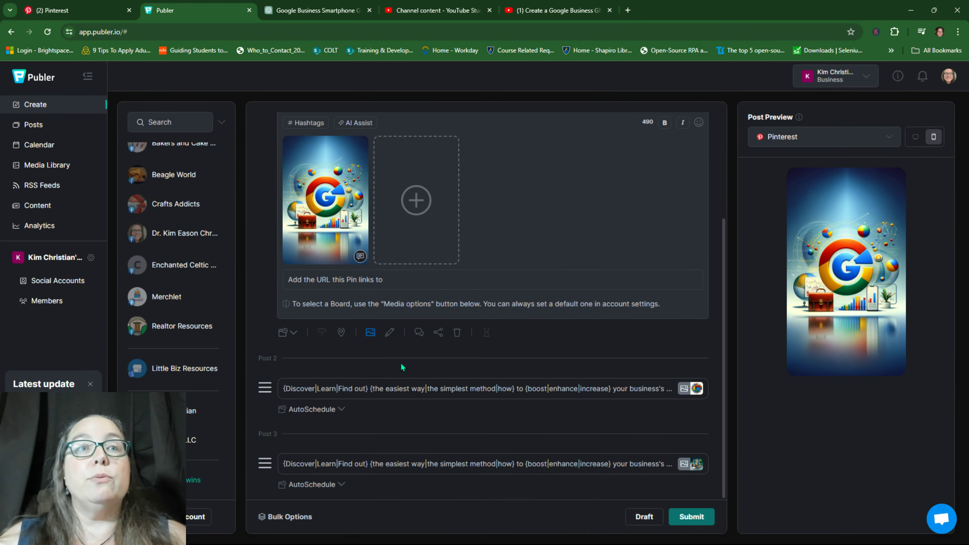
# Set the first post's Pinterest board to the "Chatty Review | Digital Marketing" board, found by searching for "digital".
pyautogui.click(371, 333)
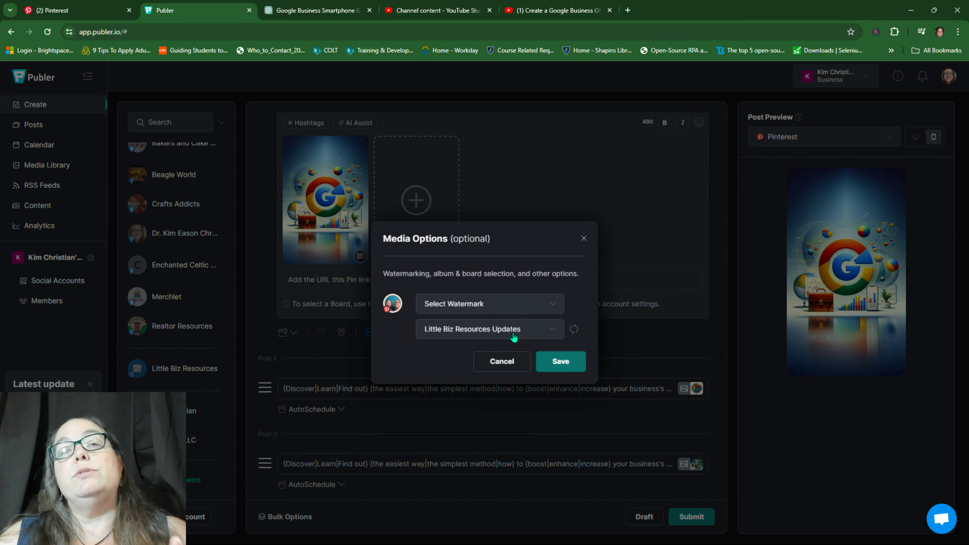
pyautogui.click(549, 334)
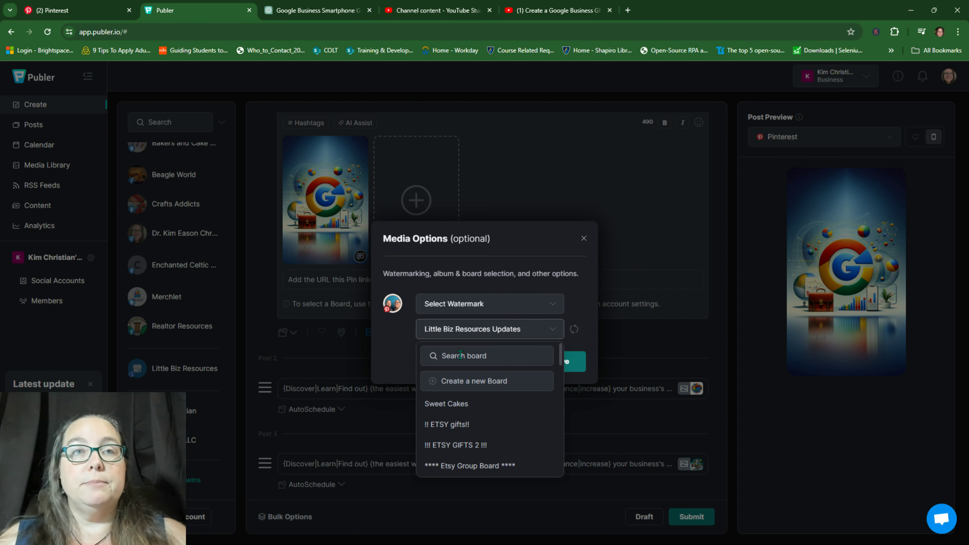
pyautogui.click(466, 356)
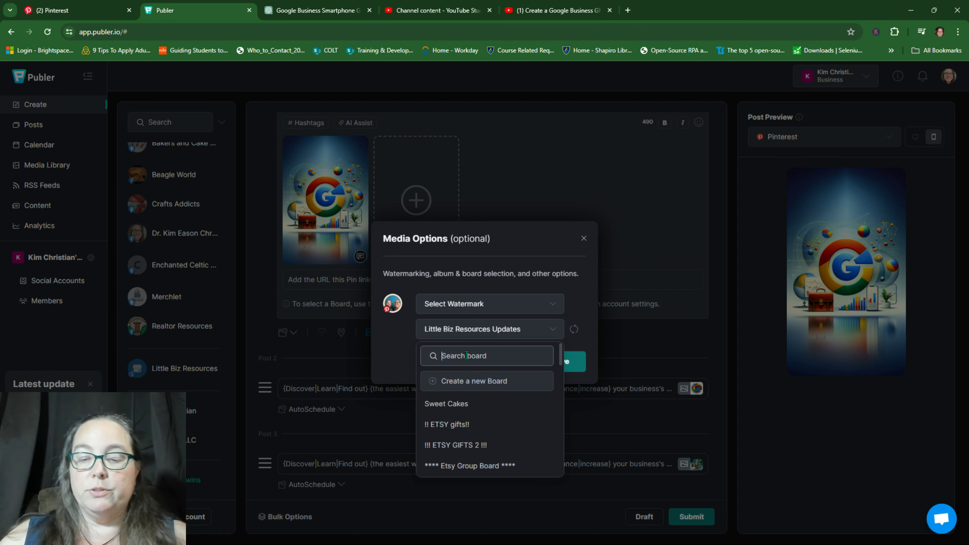
pyautogui.write('digital')
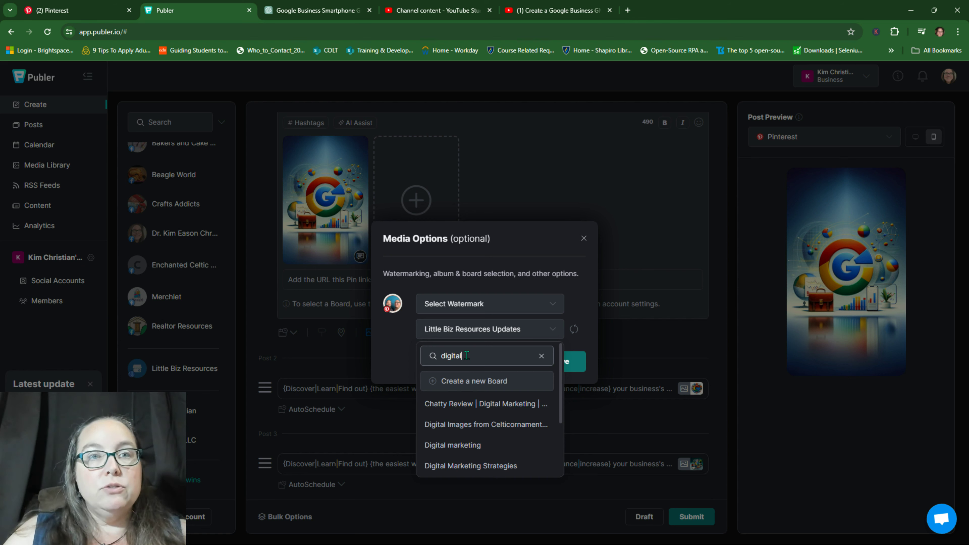
pyautogui.click(492, 410)
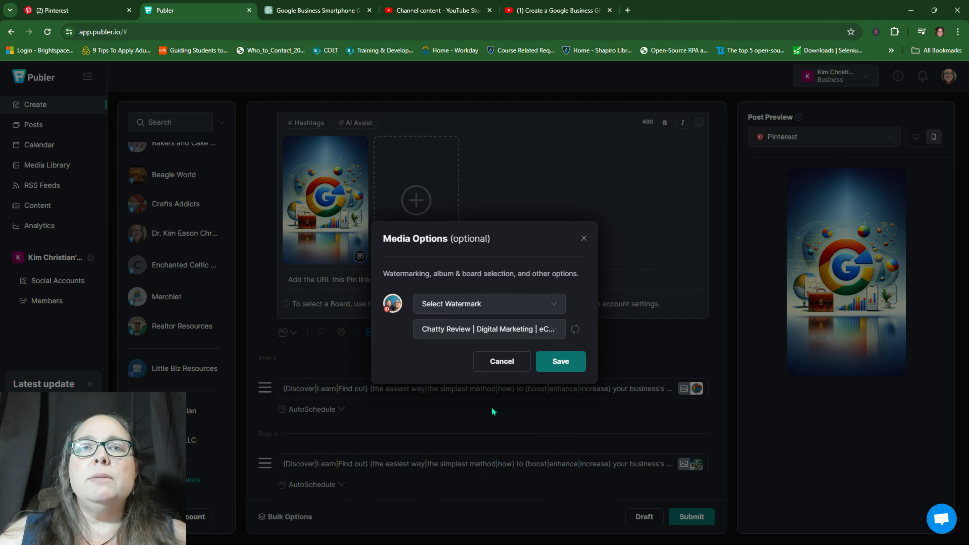
pyautogui.click(564, 363)
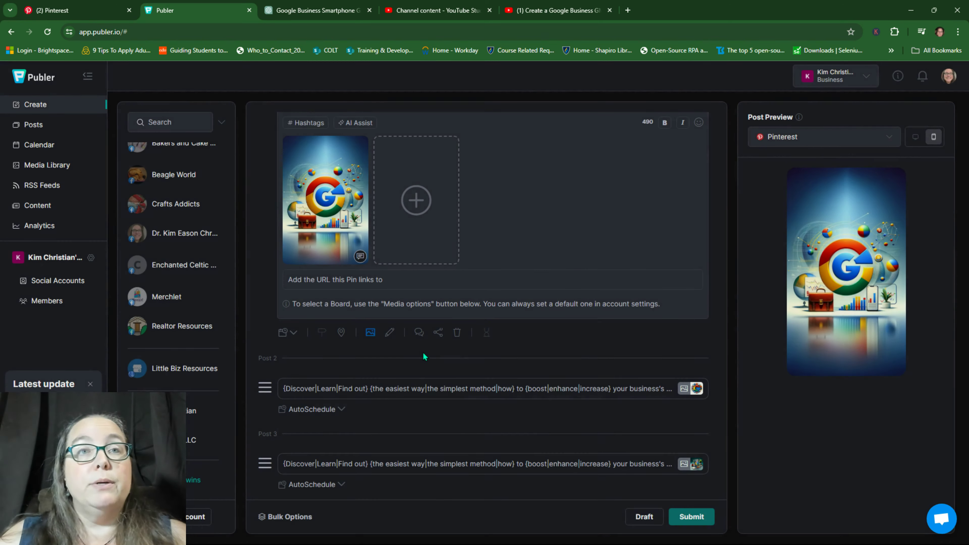
pyautogui.click(341, 409)
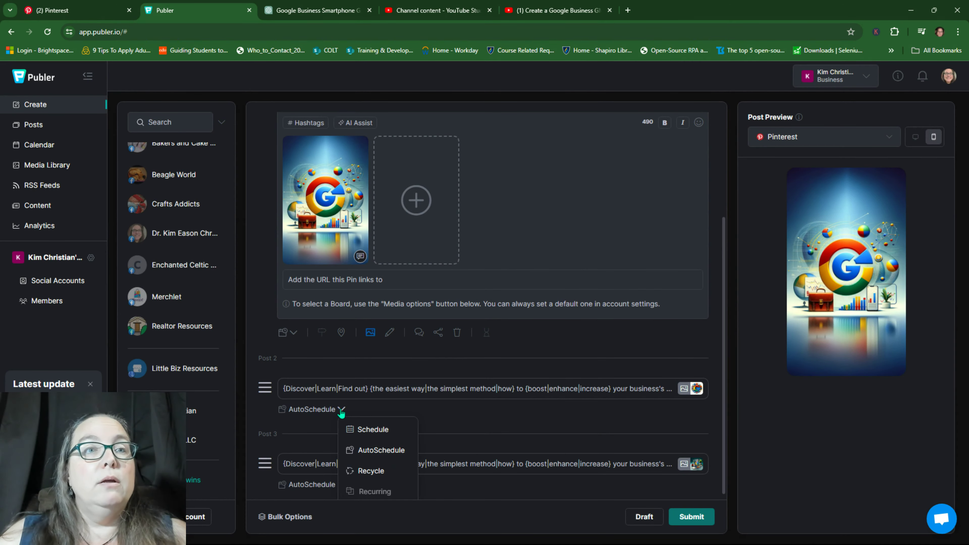
pyautogui.click(313, 412)
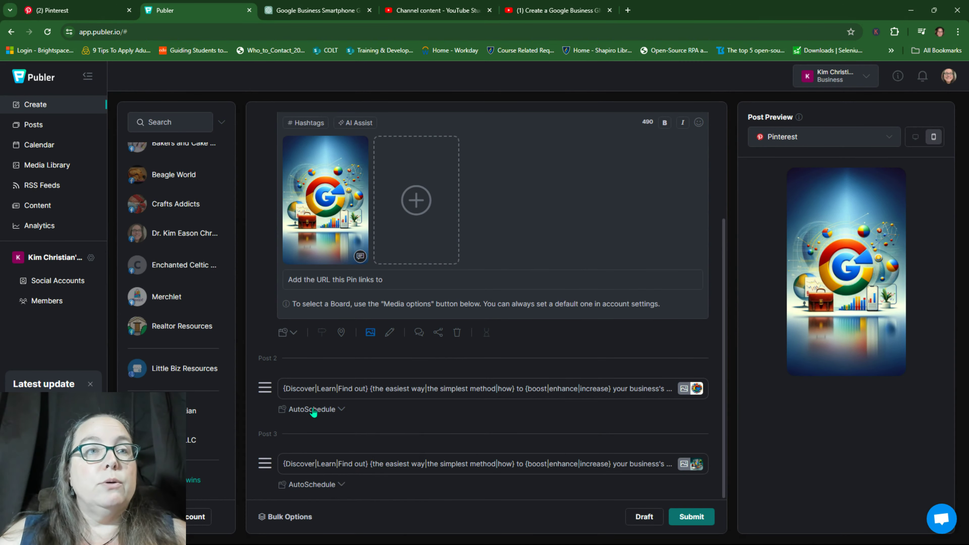
pyautogui.click(511, 426)
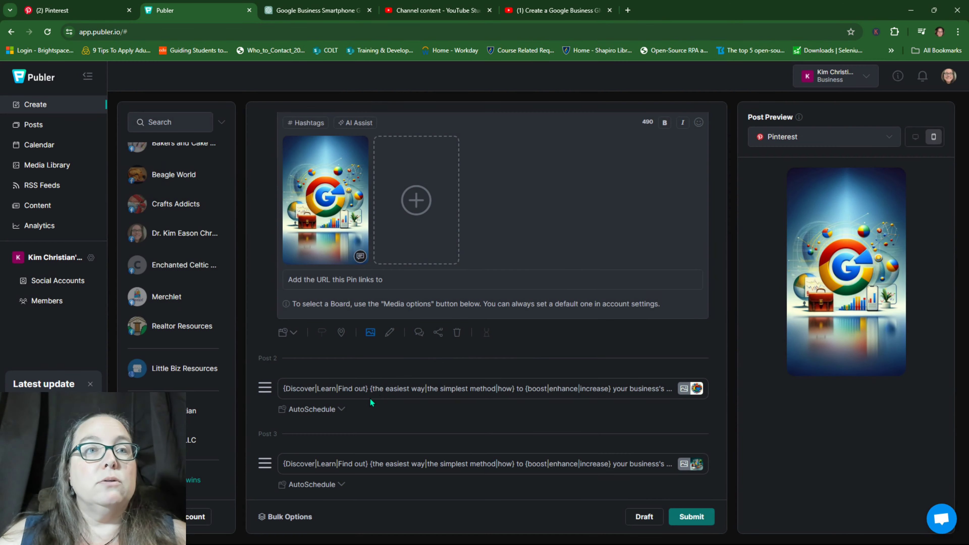
# Set Post 2's Pinterest board to Digital Marketing Strategies, found by searching for "digital", and save the media options.
pyautogui.click(370, 396)
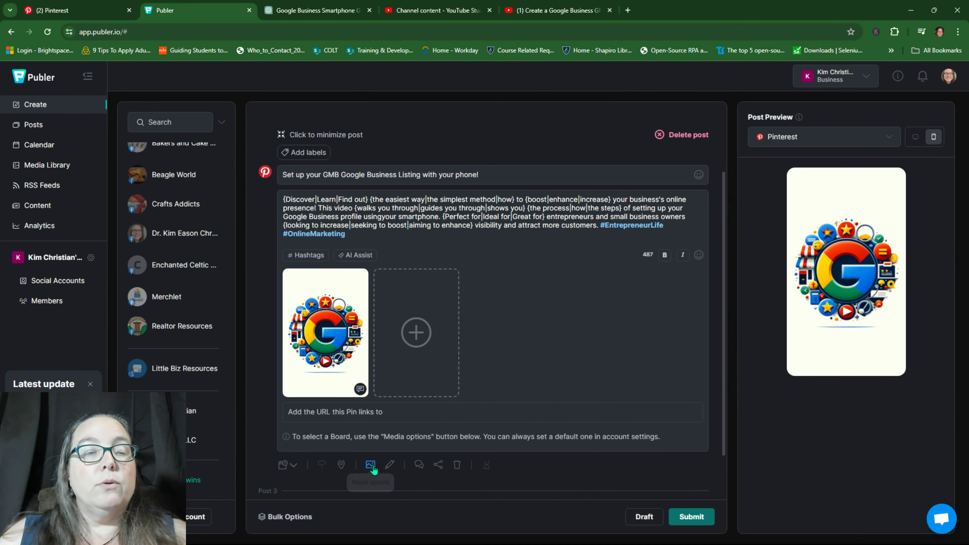
pyautogui.click(370, 465)
pyautogui.click(549, 334)
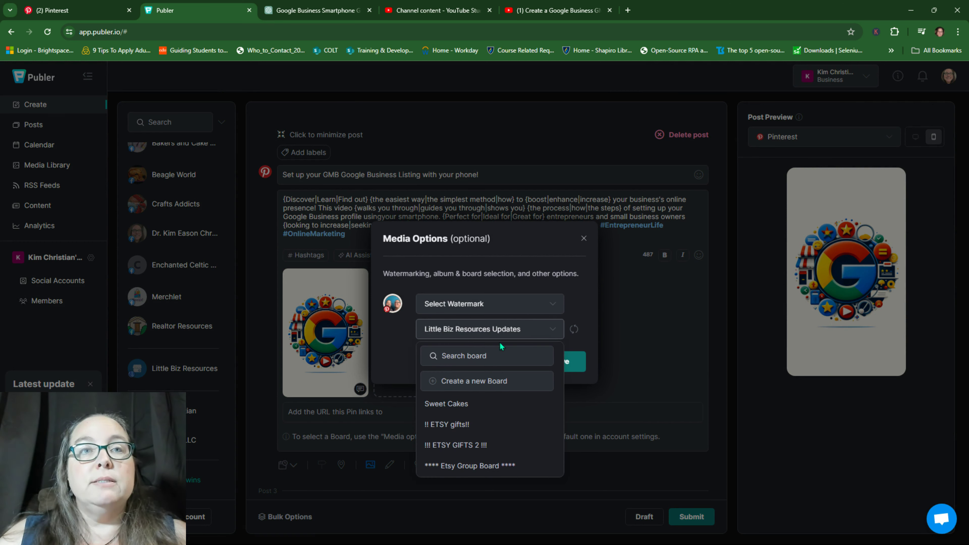
pyautogui.click(468, 355)
pyautogui.write('digital')
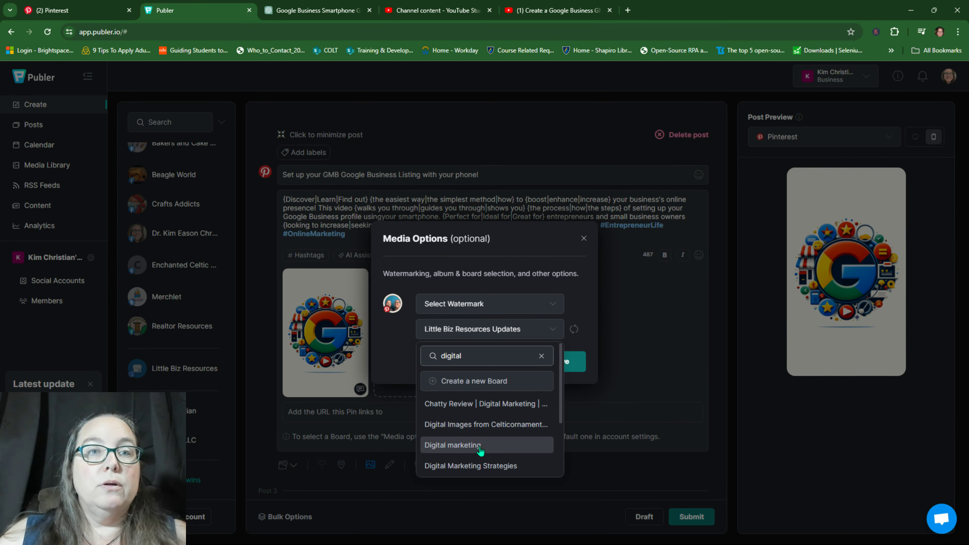
pyautogui.click(475, 466)
pyautogui.click(554, 363)
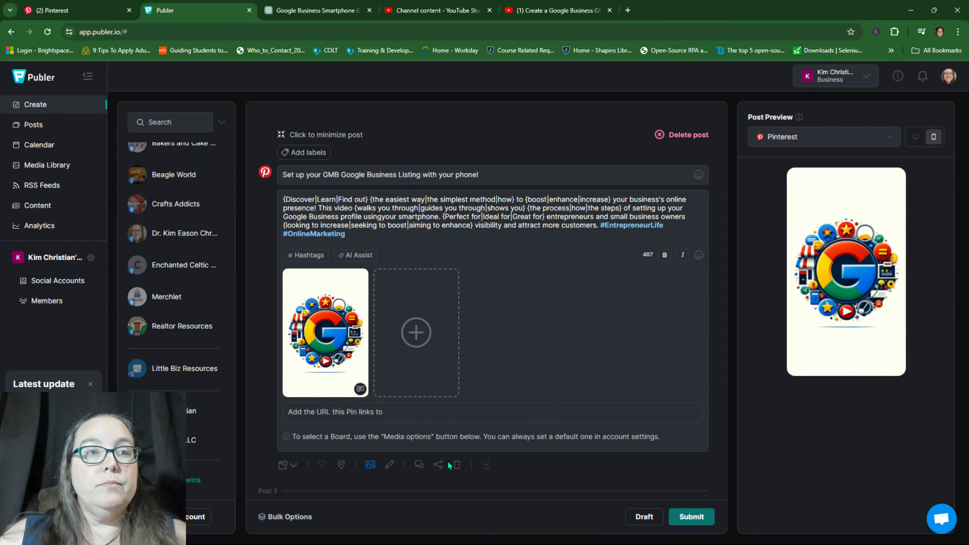
# Set Post 3's Pinterest board to the "Digital Marketing | Social Media" board, found by searching for "Digital marketing", and save the media options.
pyautogui.scroll(-2, 449, 465)
pyautogui.click(443, 464)
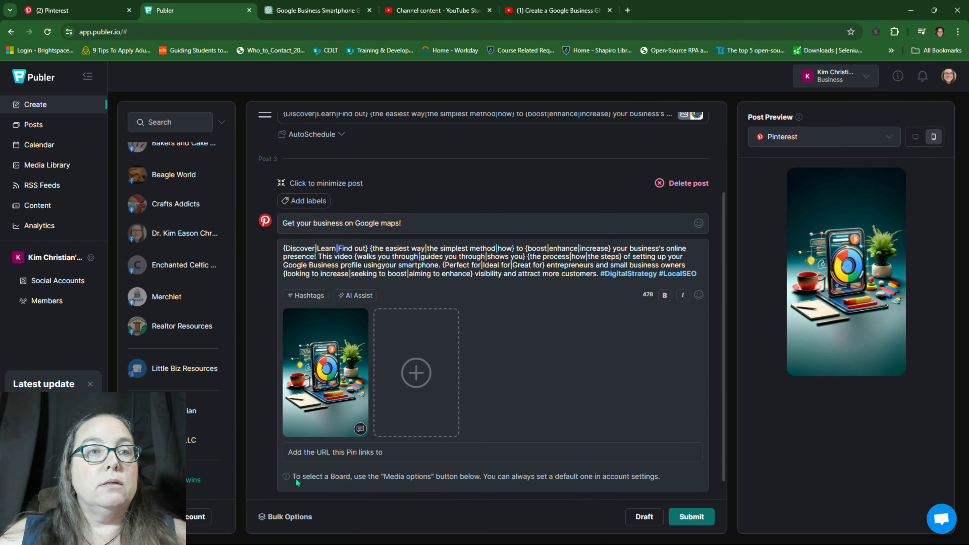
pyautogui.scroll(-1, 298, 481)
pyautogui.click(370, 482)
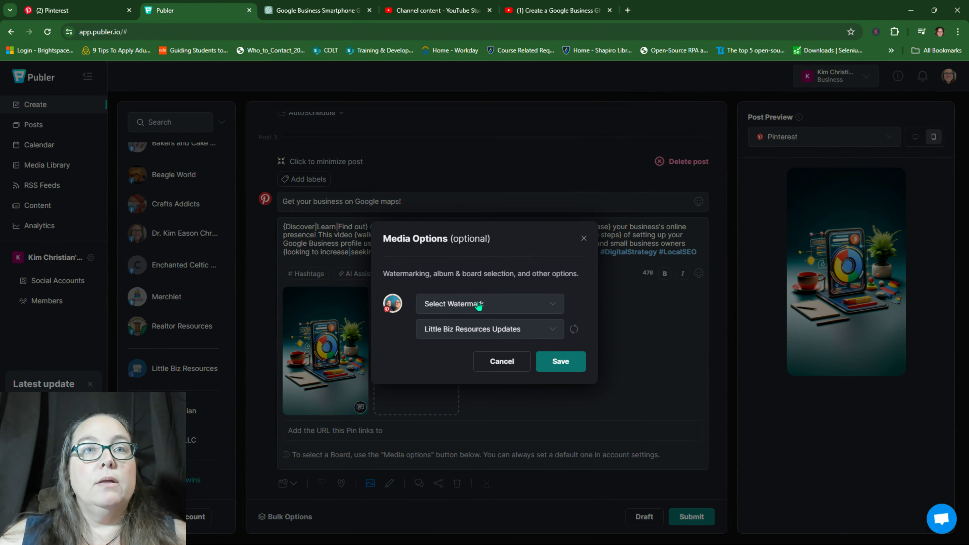
pyautogui.click(495, 330)
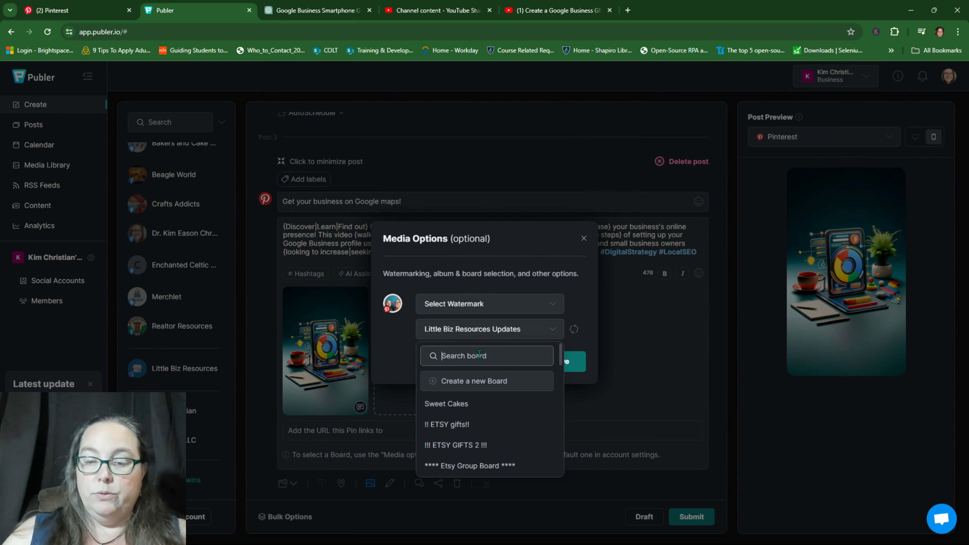
pyautogui.write('Dig')
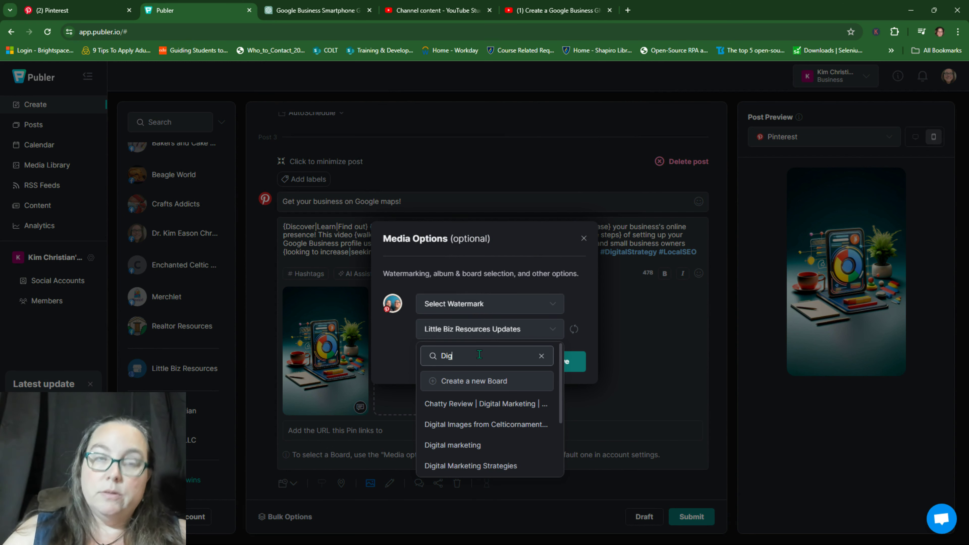
pyautogui.write('ital marketing')
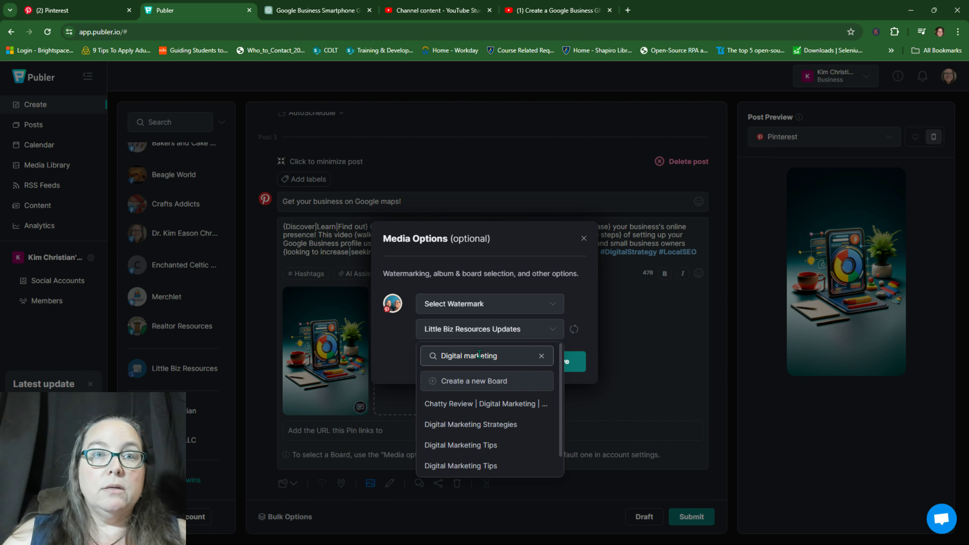
pyautogui.scroll(-1, 506, 429)
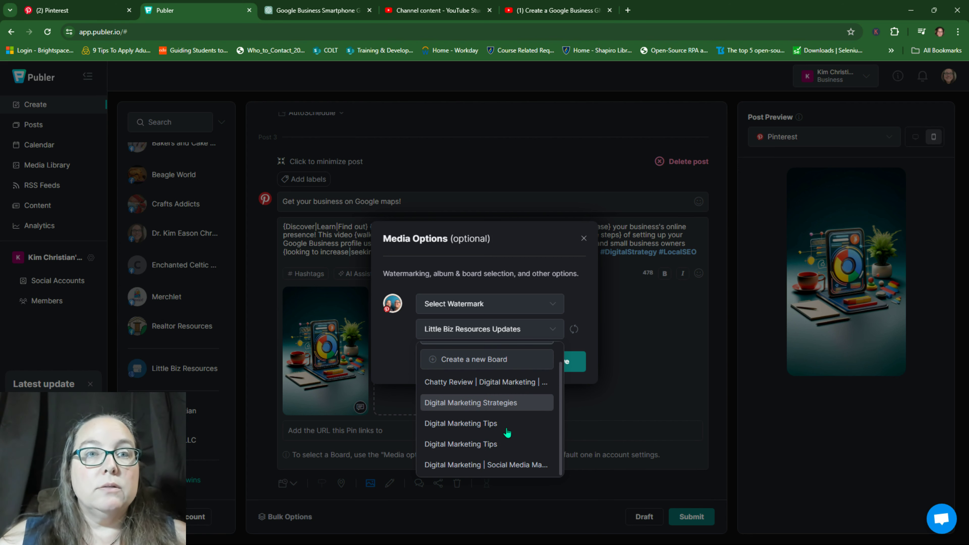
pyautogui.click(506, 465)
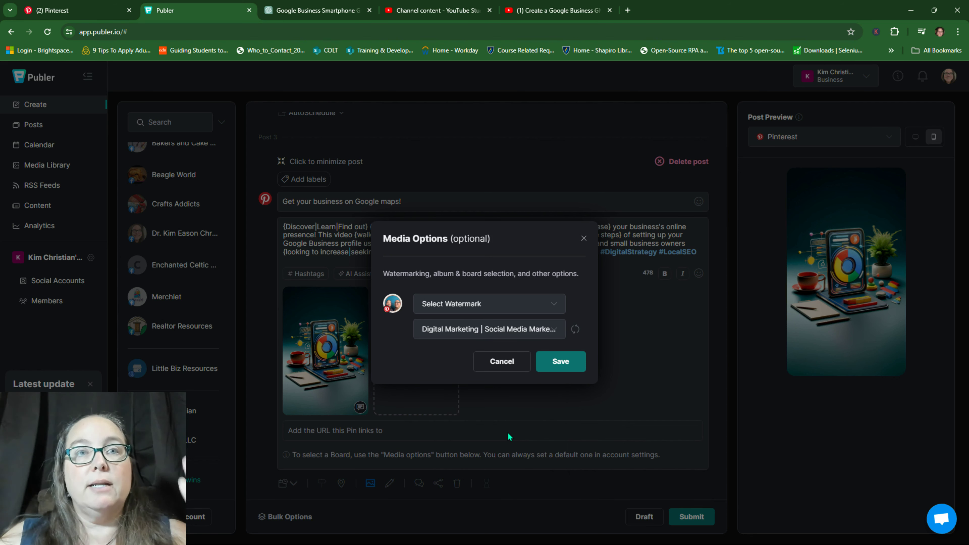
pyautogui.click(573, 363)
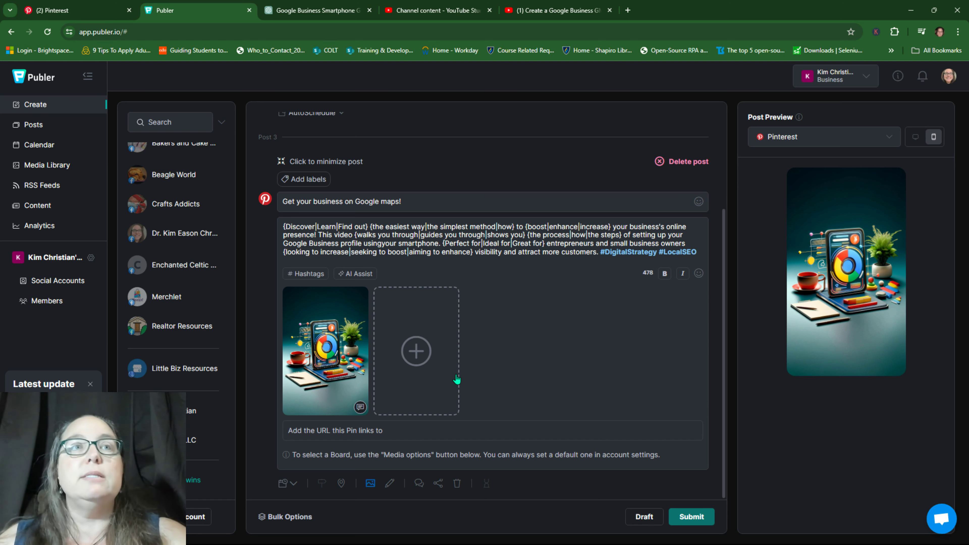
# Expand the first post and copy the page URL of the Google Business listing video on YouTube.
pyautogui.scroll(3, 467, 382)
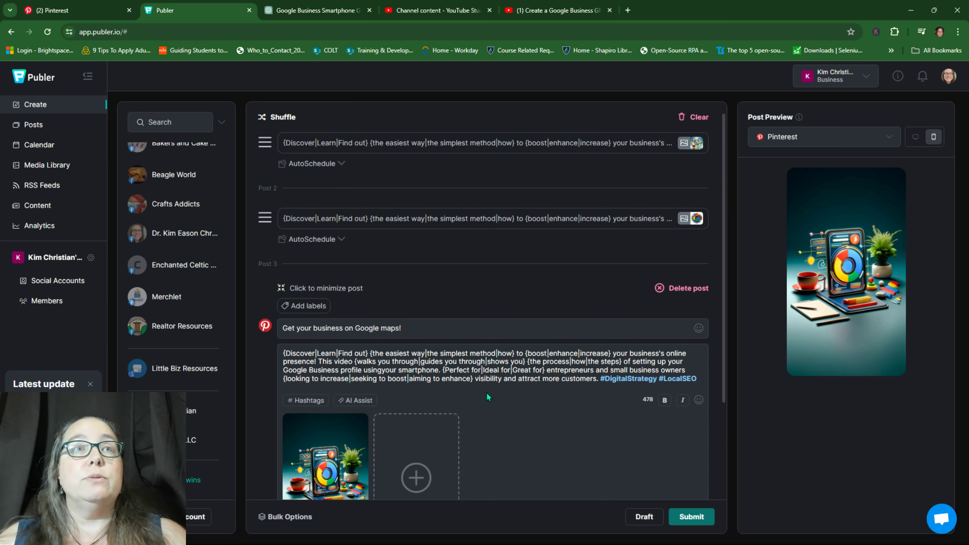
pyautogui.click(393, 147)
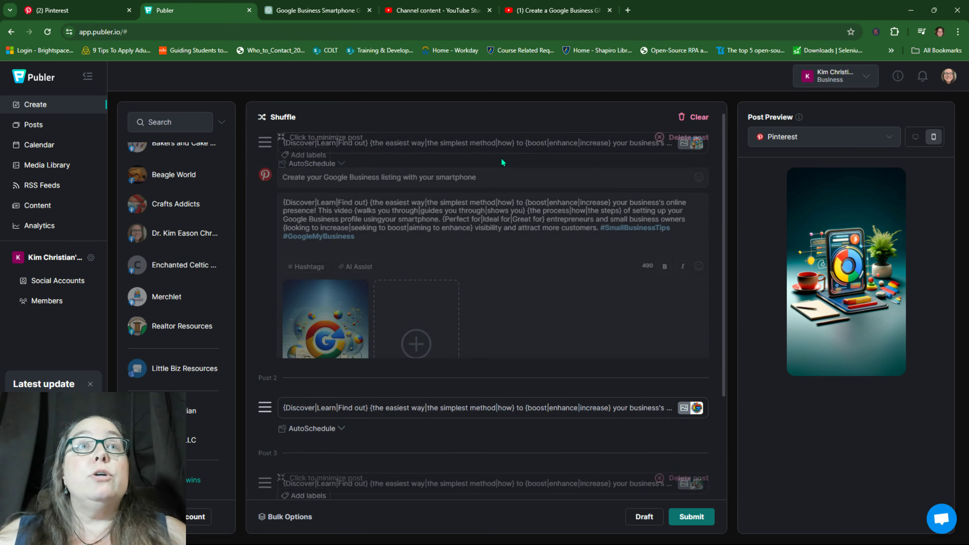
pyautogui.scroll(-2, 495, 361)
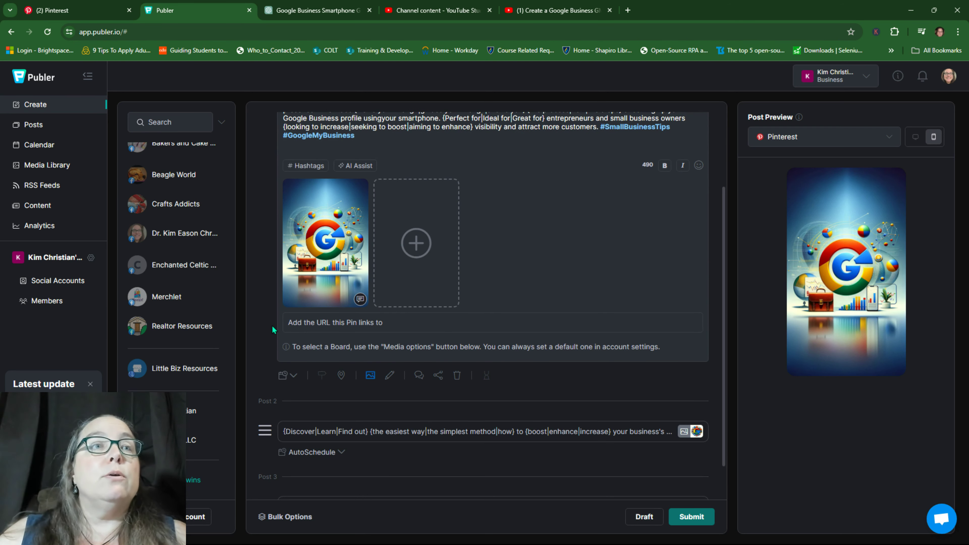
pyautogui.click(559, 10)
pyautogui.click(482, 157)
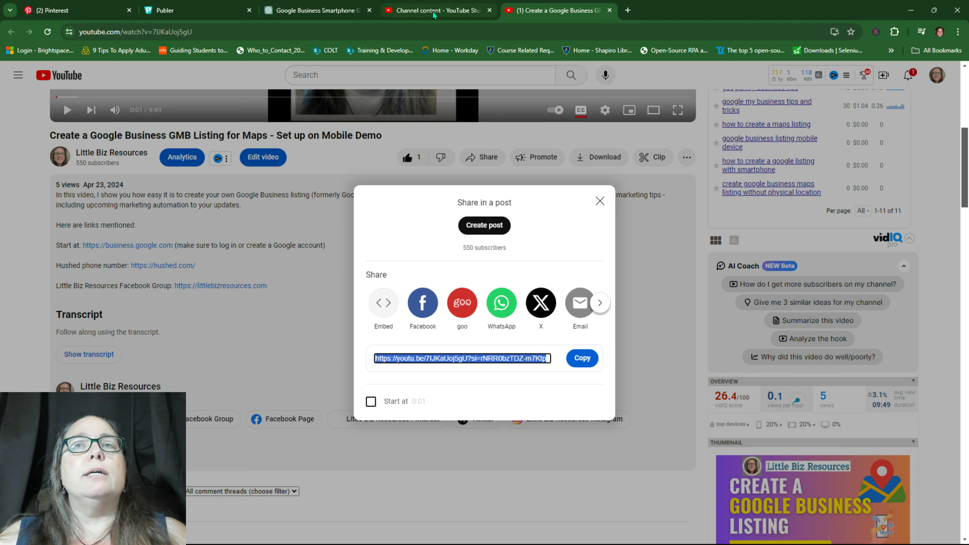
pyautogui.moveTo(433, 15)
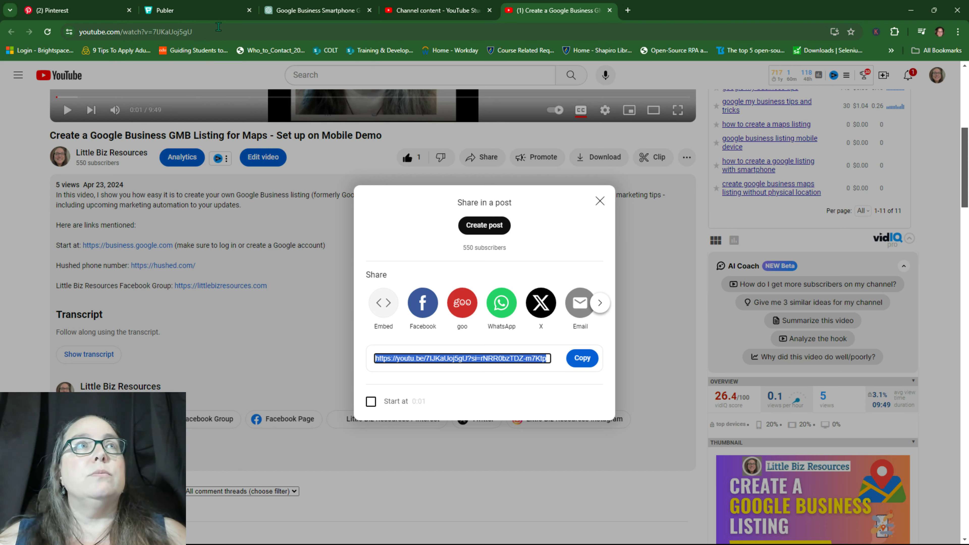
pyautogui.moveTo(231, 32); pyautogui.dragTo(51, 38)
pyautogui.hotkey('ctrl', 'c')
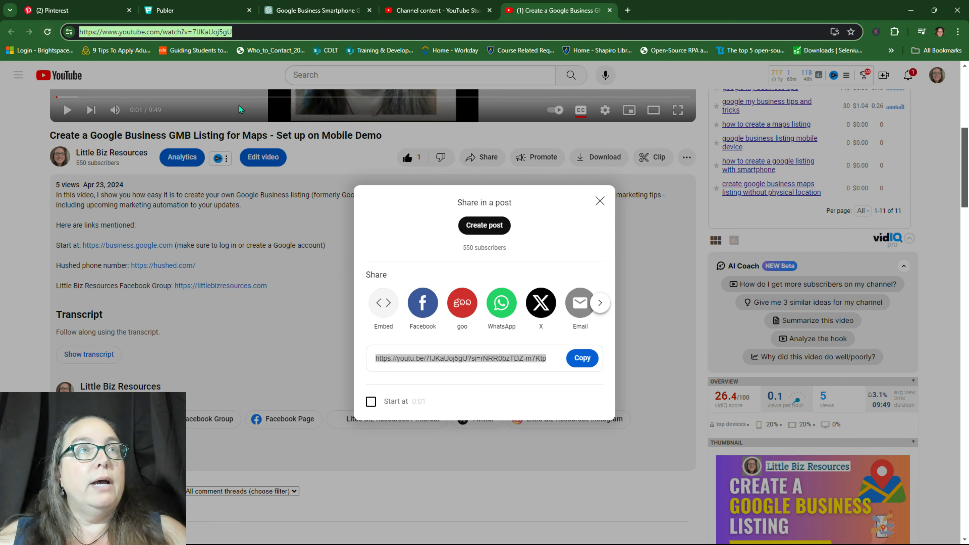
pyautogui.click(420, 8)
pyautogui.click(305, 10)
pyautogui.click(148, 9)
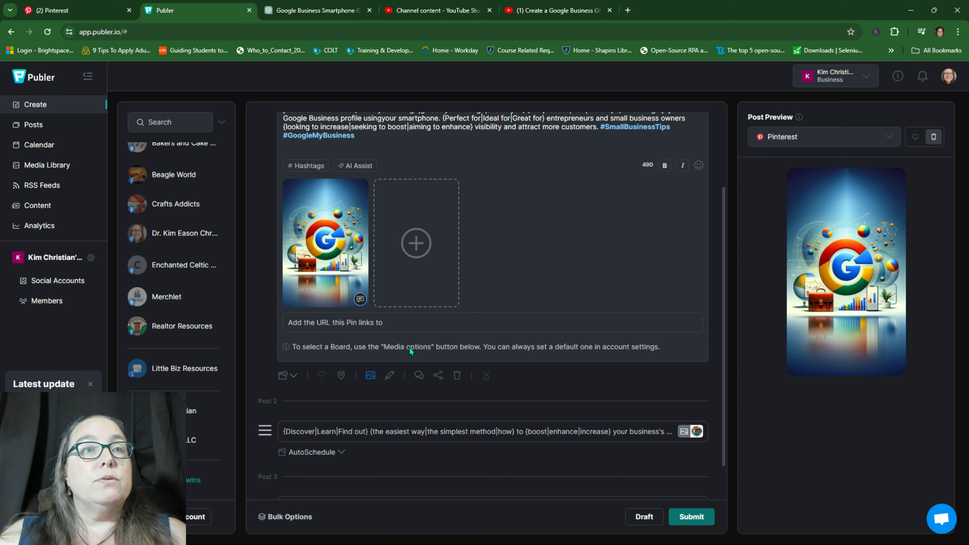
pyautogui.click(408, 322)
pyautogui.hotkey('ctrl', 'v')
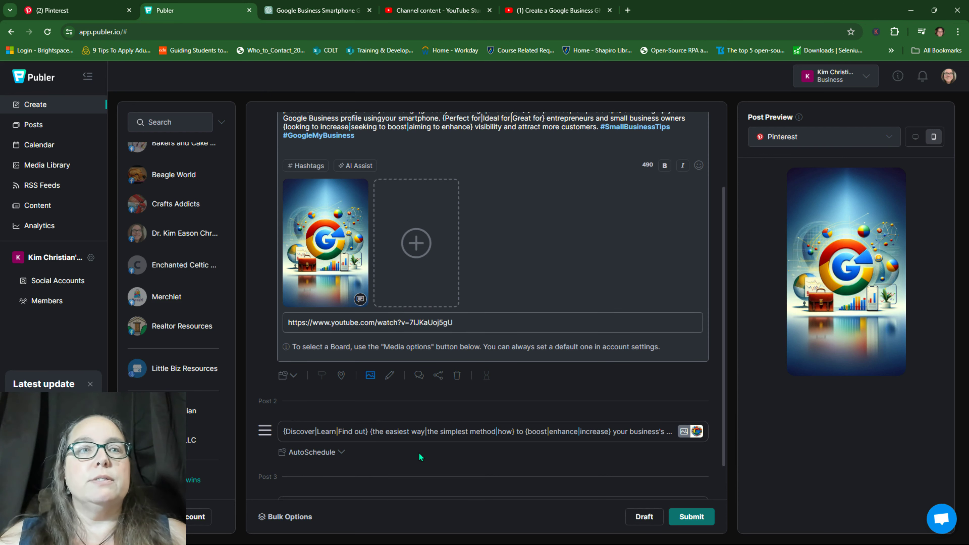
pyautogui.click(409, 431)
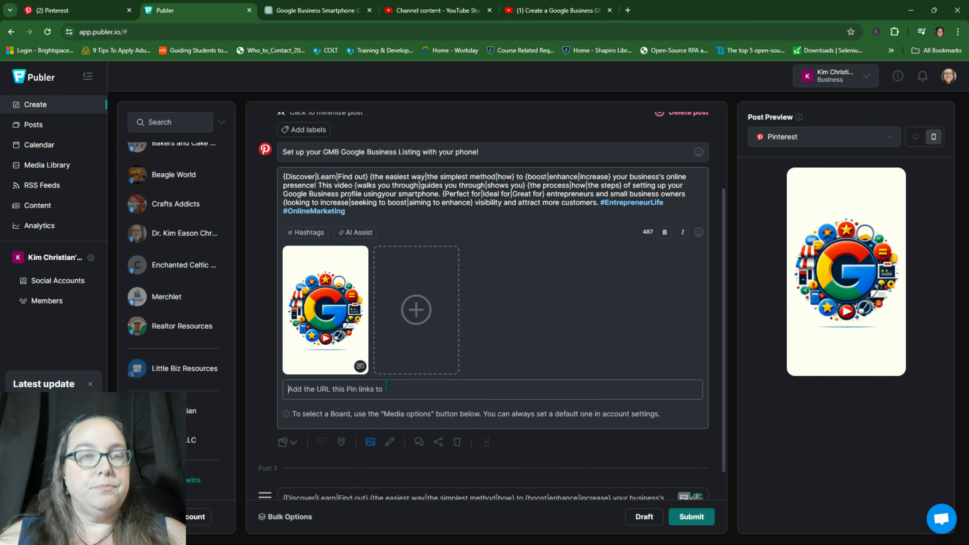
pyautogui.hotkey('ctrl', 'v')
pyautogui.click(359, 464)
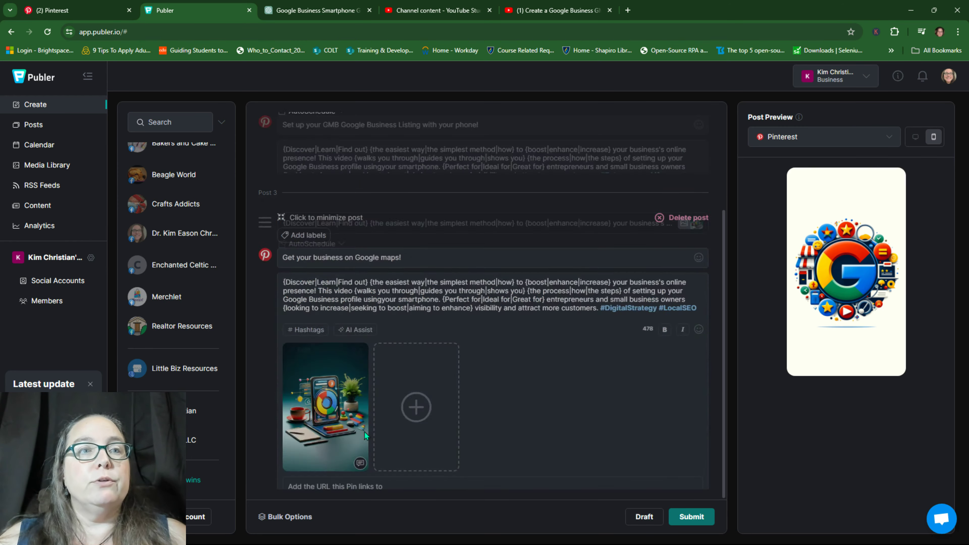
pyautogui.click(366, 435)
pyautogui.hotkey('ctrl', 'v')
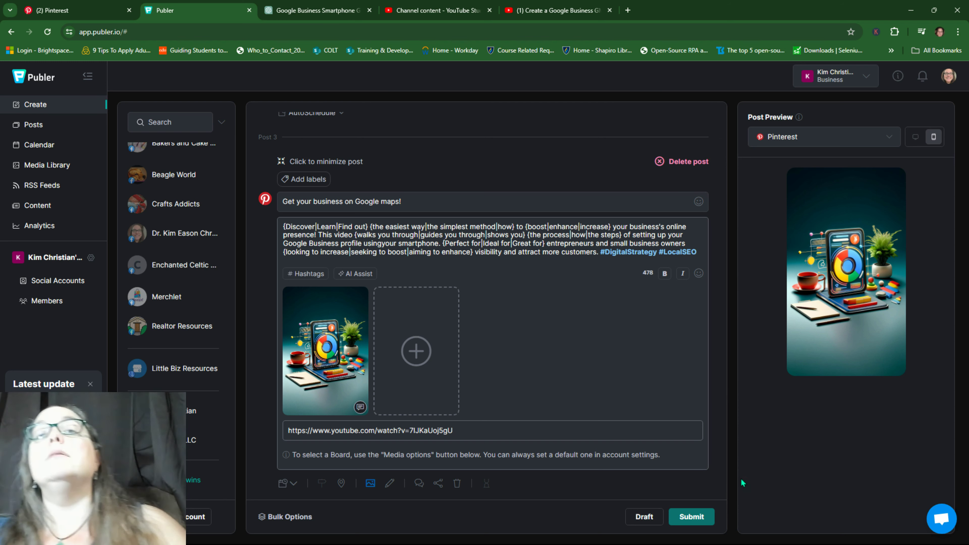
# Submit the three autoscheduled Pinterest posts and check their dates in the monthly calendar for late April and early May.
pyautogui.click(691, 516)
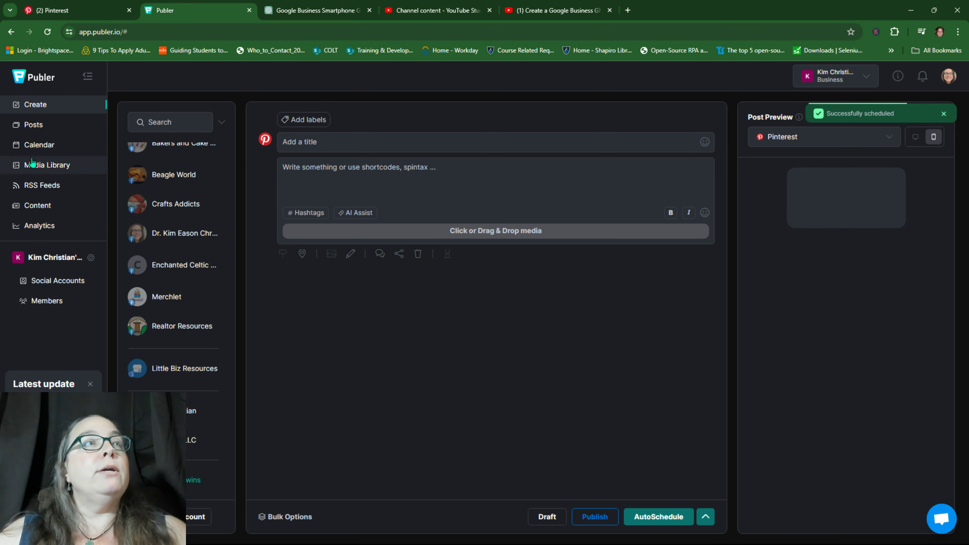
pyautogui.click(37, 149)
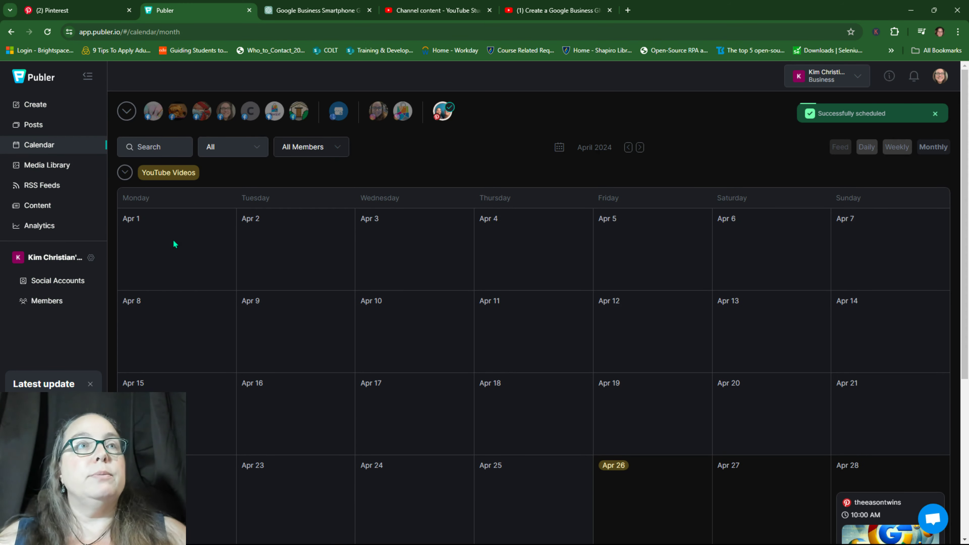
pyautogui.scroll(-5, 713, 309)
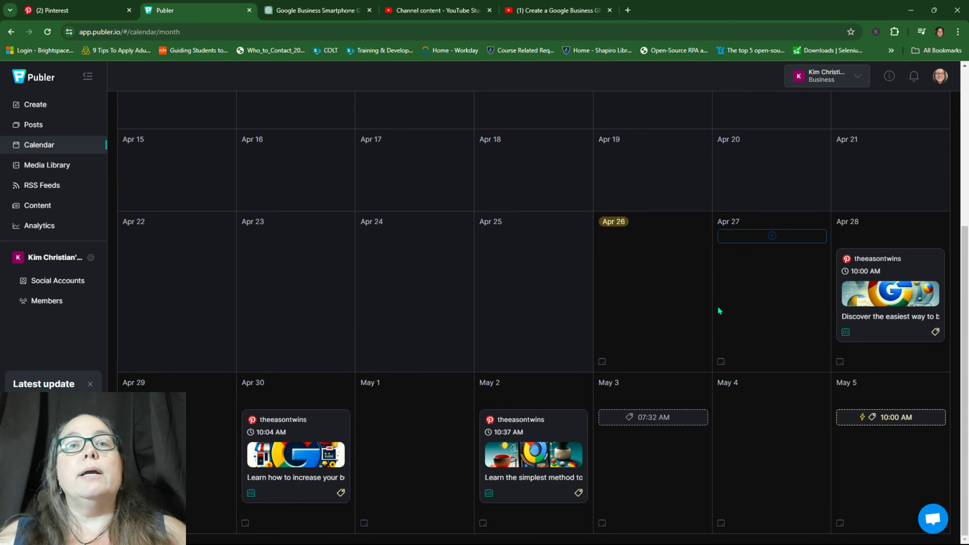